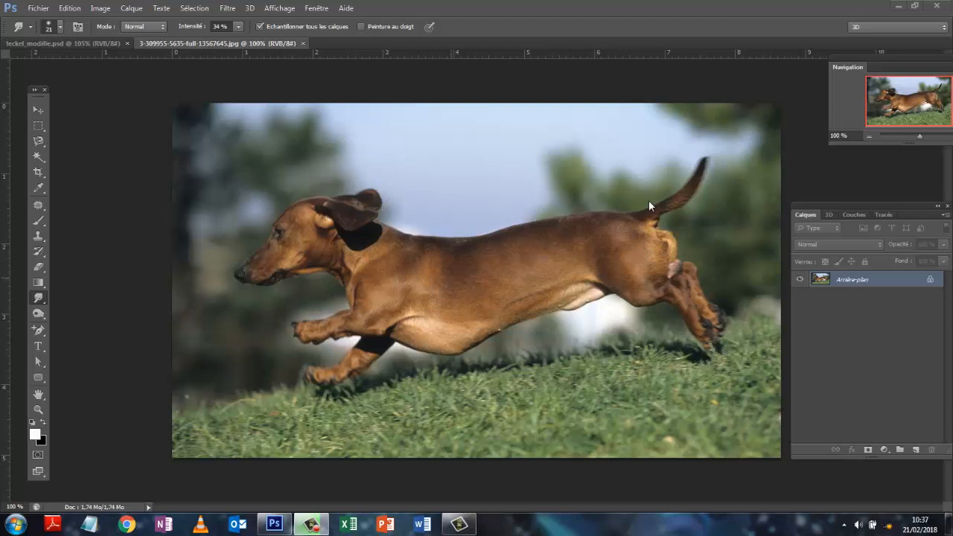
- Convert the original dachshund photo's background into the layer Calque 0, duplicate it and hide the lower layer
click(61, 45)
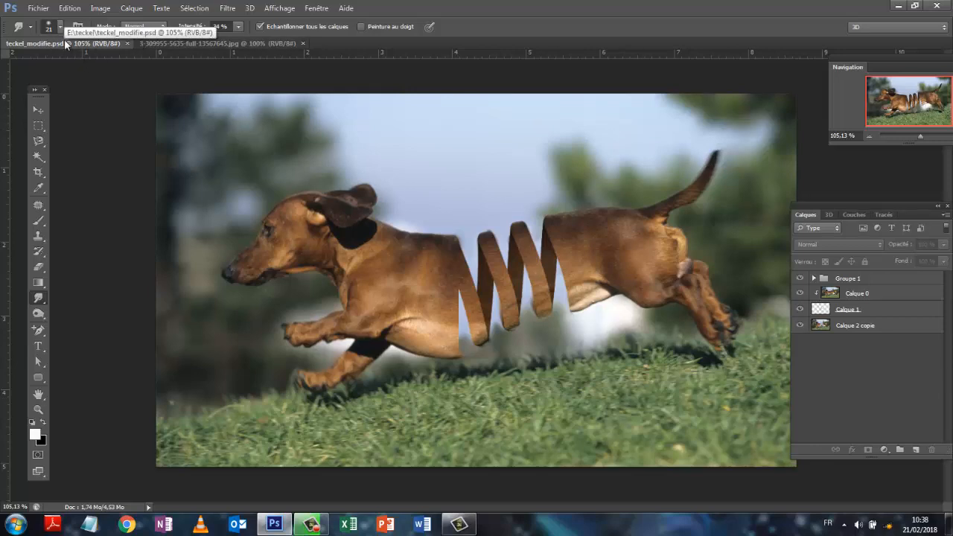
click(175, 43)
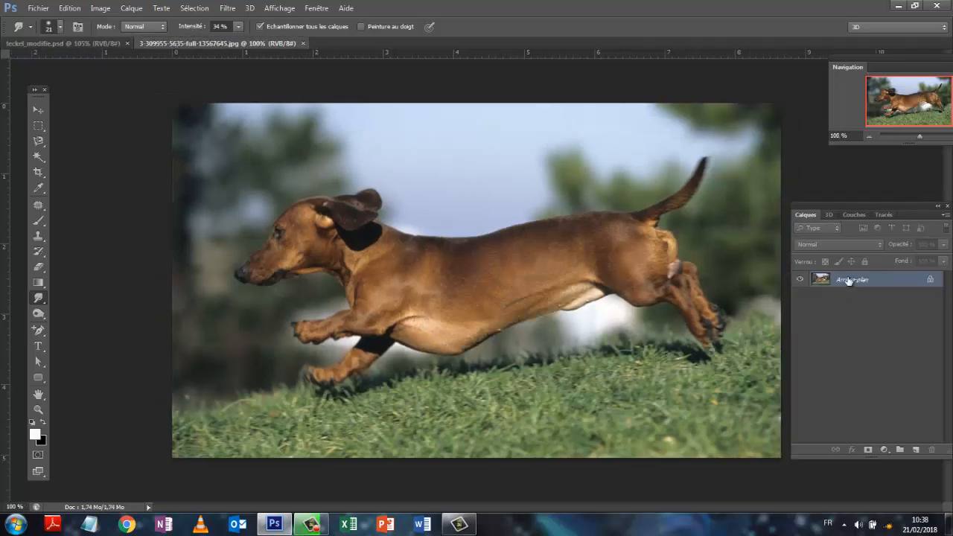
double_click(848, 281)
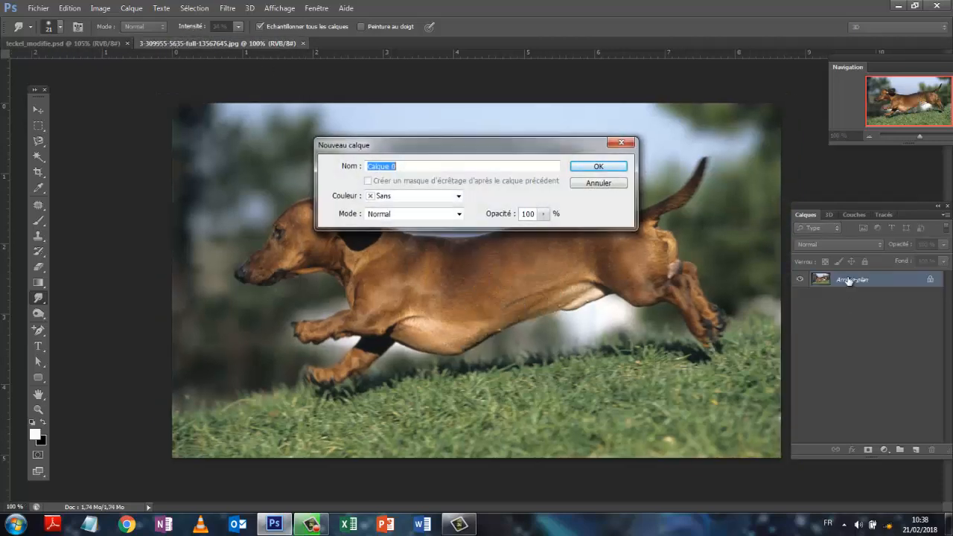
click(593, 164)
drag(867, 297, 916, 450)
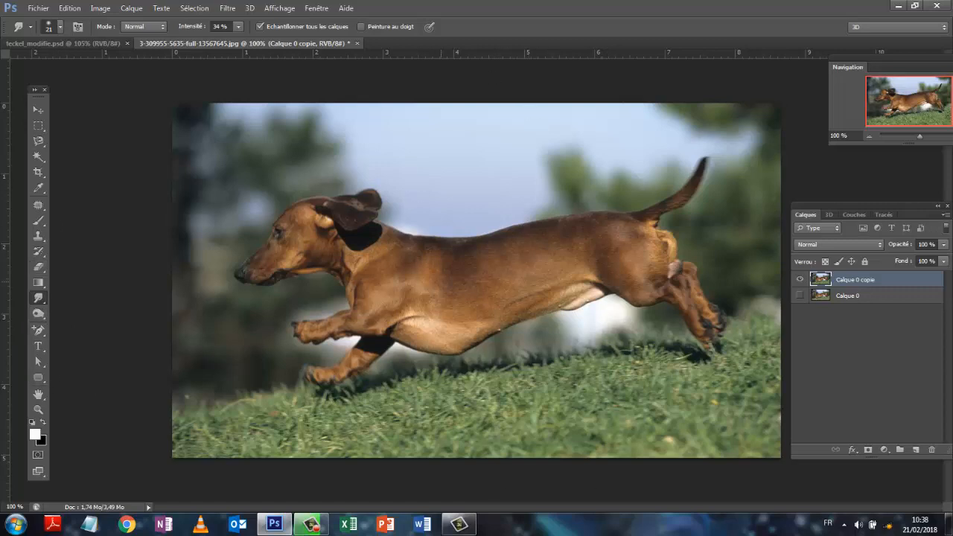
- Draw a grey-filled vertical rounded rectangle about 21 x 196 px across the dog's body, from back to belly, with a 45 px radius
click(38, 378)
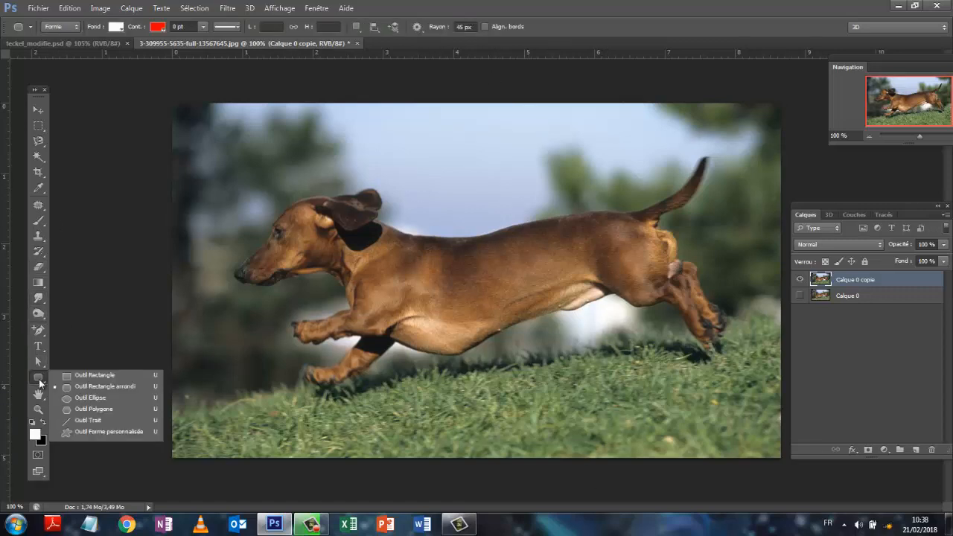
click(92, 388)
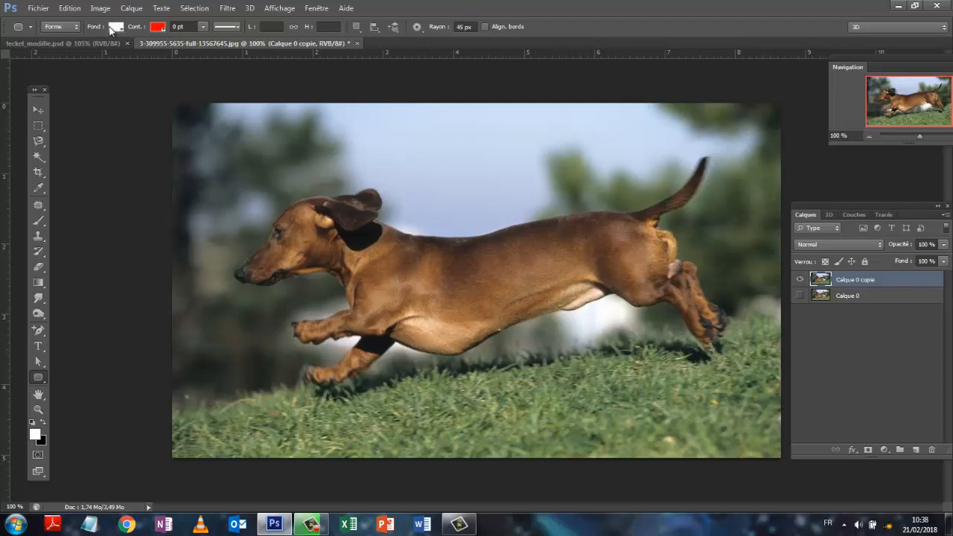
click(115, 28)
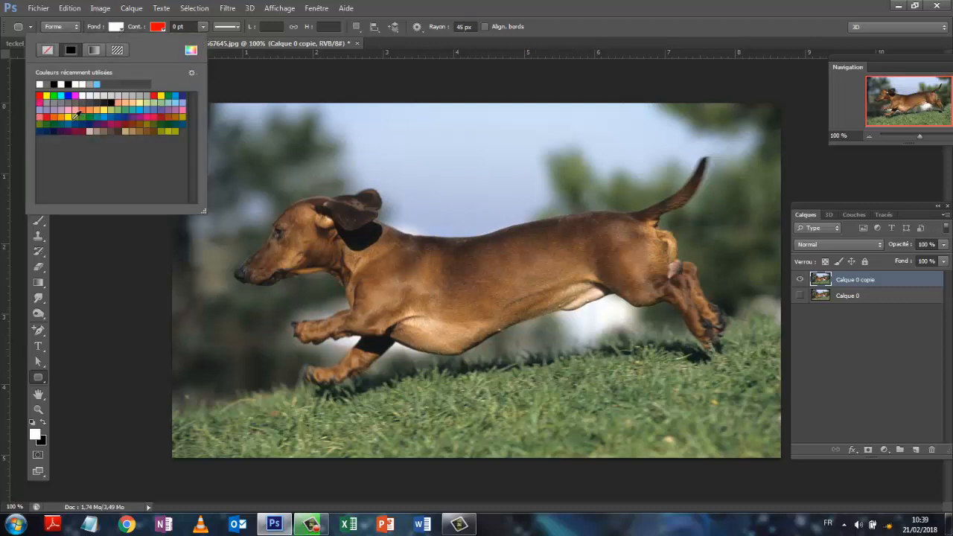
click(52, 82)
click(451, 353)
drag(451, 353, 439, 237)
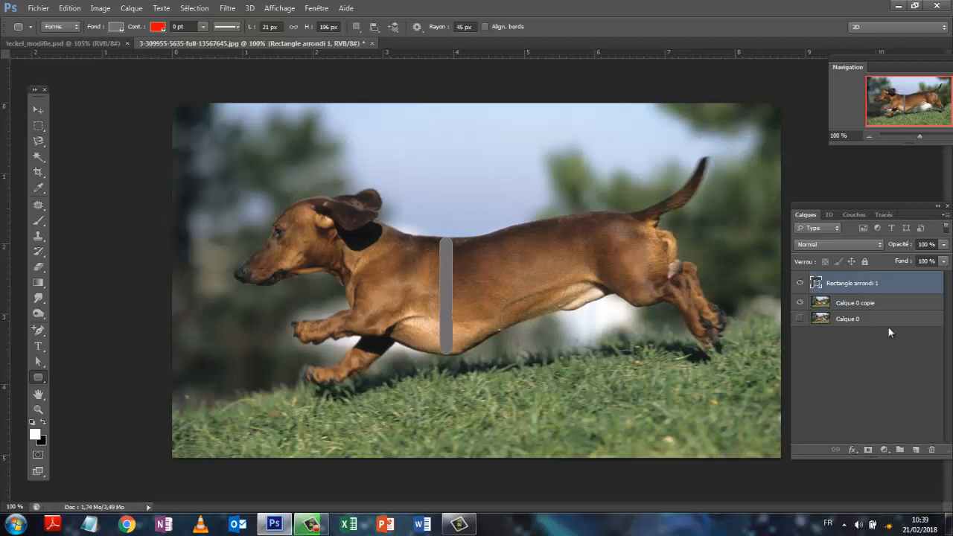
click(875, 383)
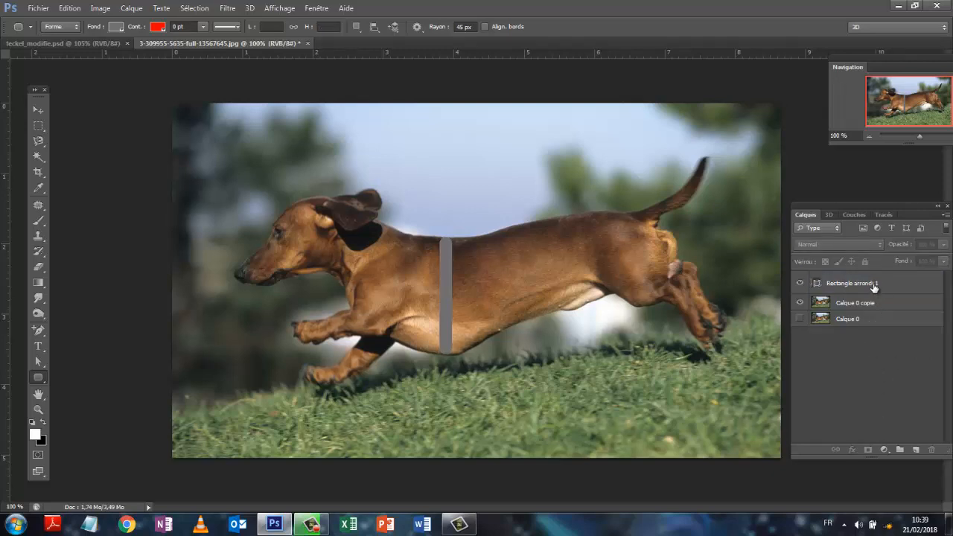
- Duplicate the grey rounded rectangle layer and fill the copy with white
drag(878, 301, 916, 450)
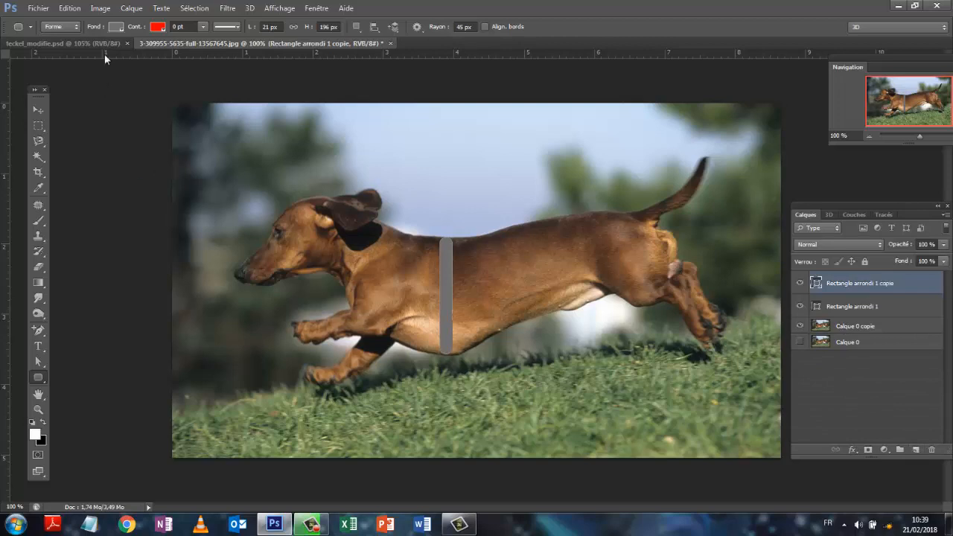
click(113, 26)
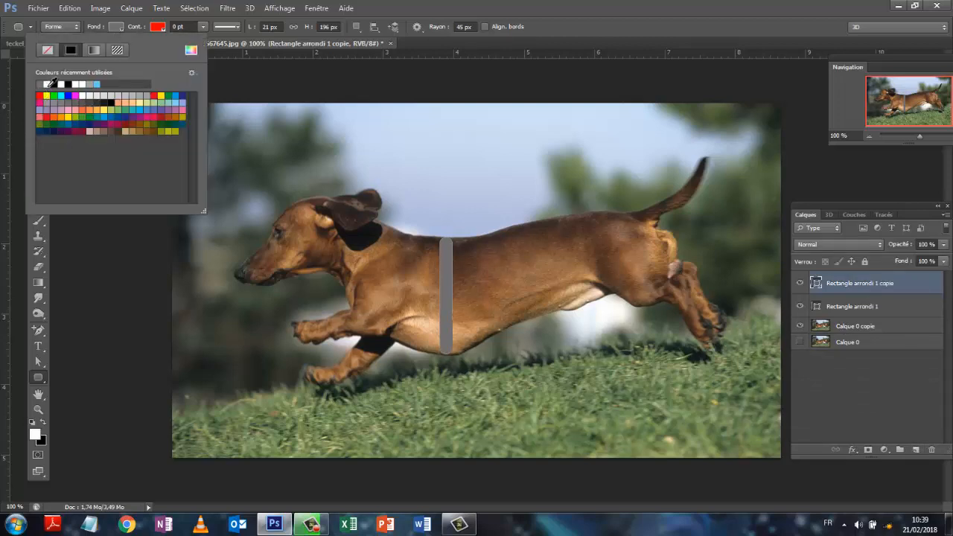
click(49, 84)
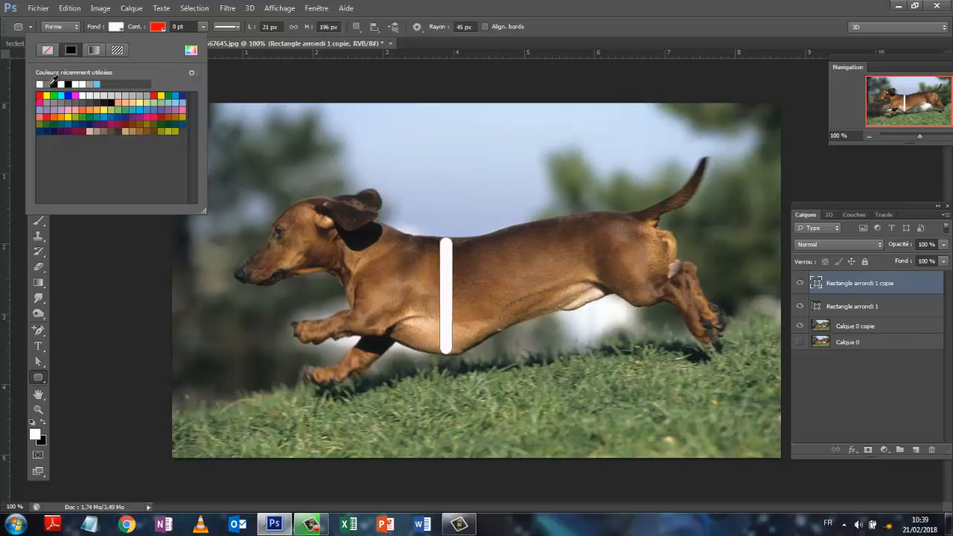
click(903, 383)
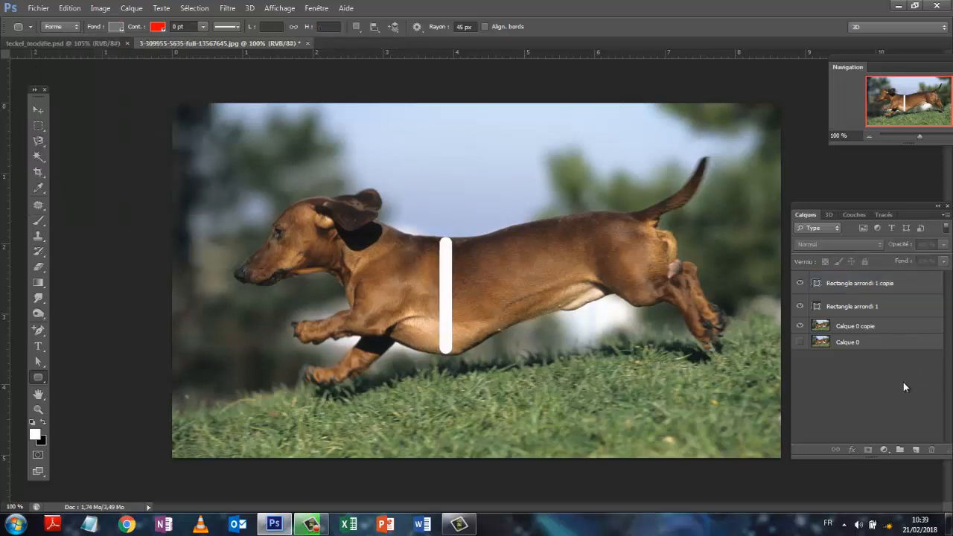
- Rotate the white rectangle about its top-centre reference point by about -14.2°, swinging its lower end toward the dog's tail
click(863, 290)
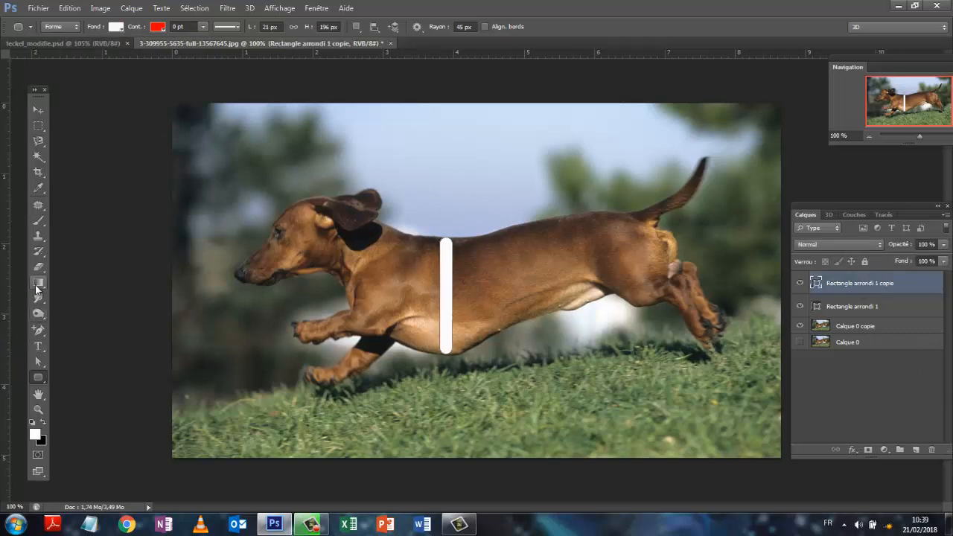
click(66, 10)
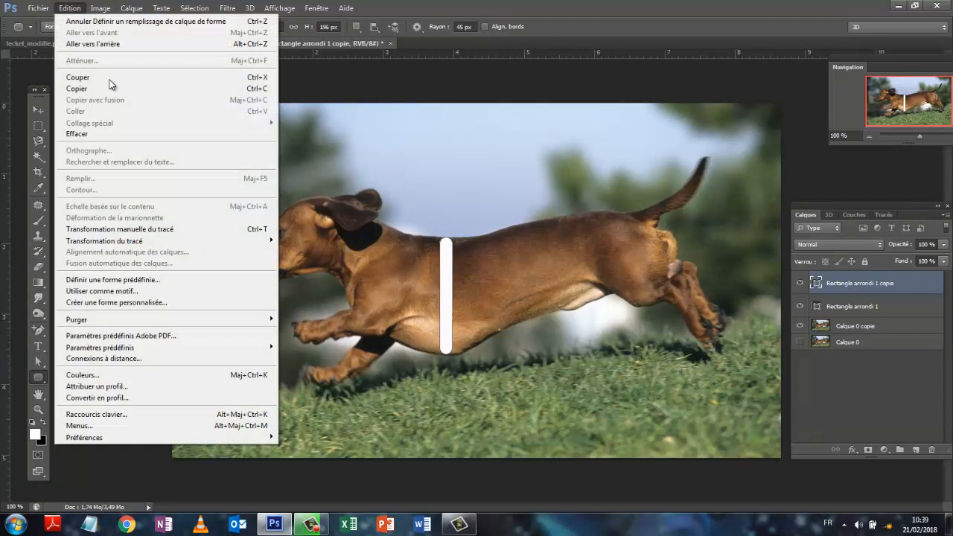
click(146, 229)
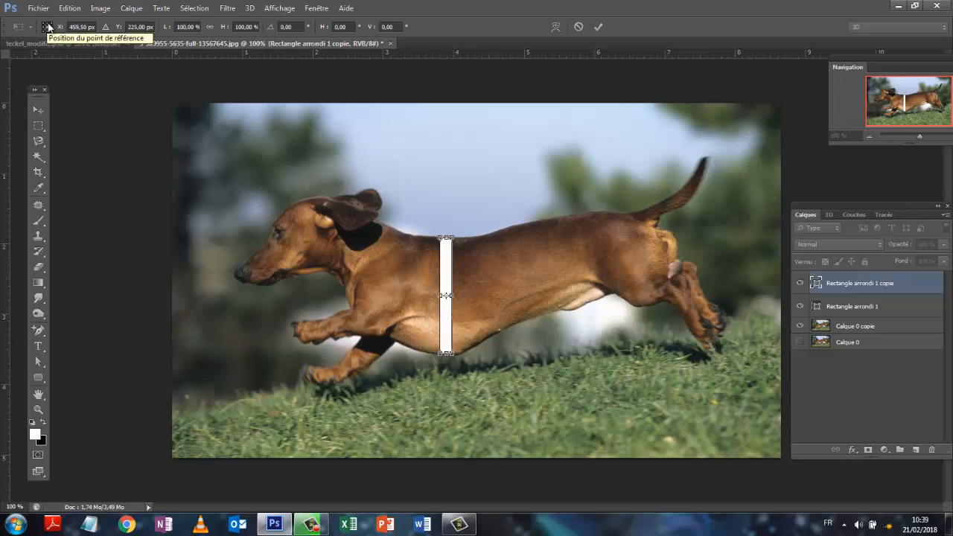
click(46, 24)
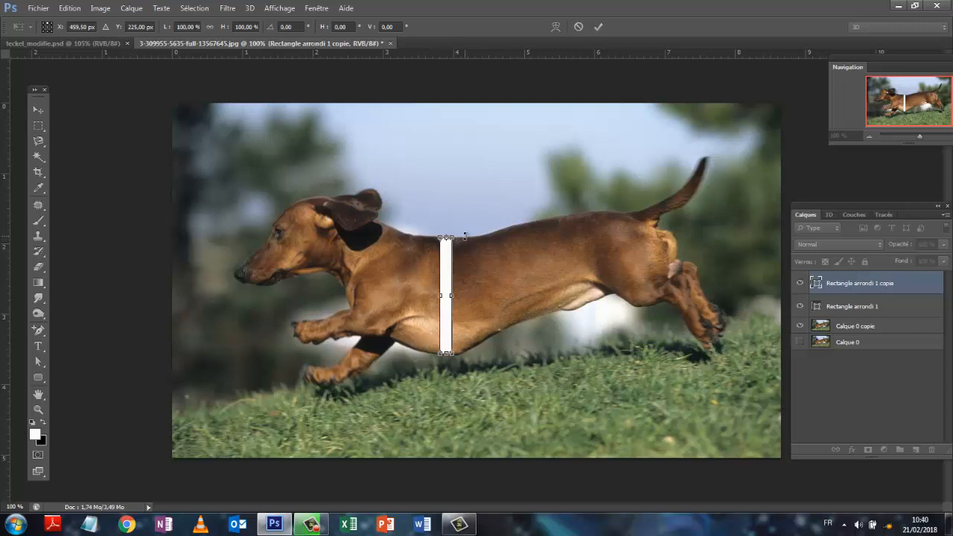
drag(465, 236, 489, 223)
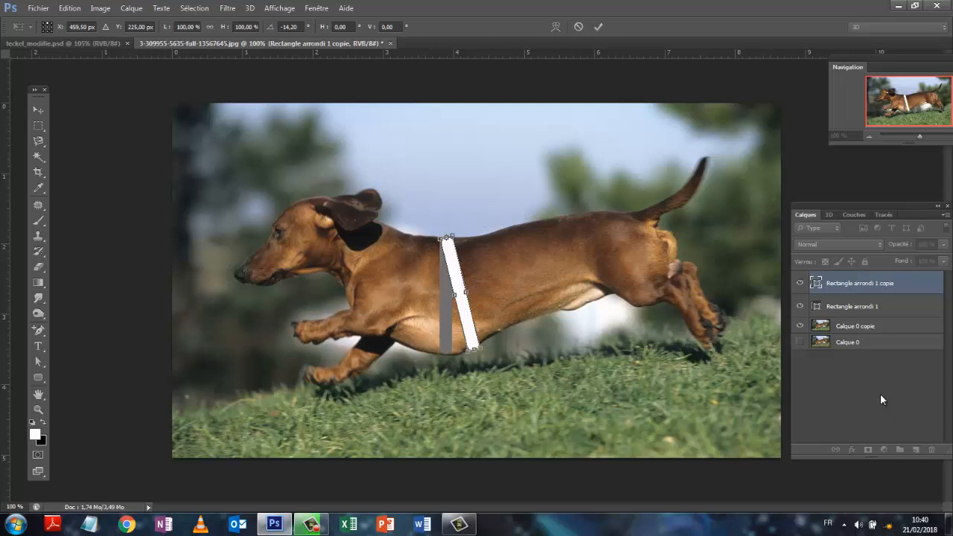
click(599, 27)
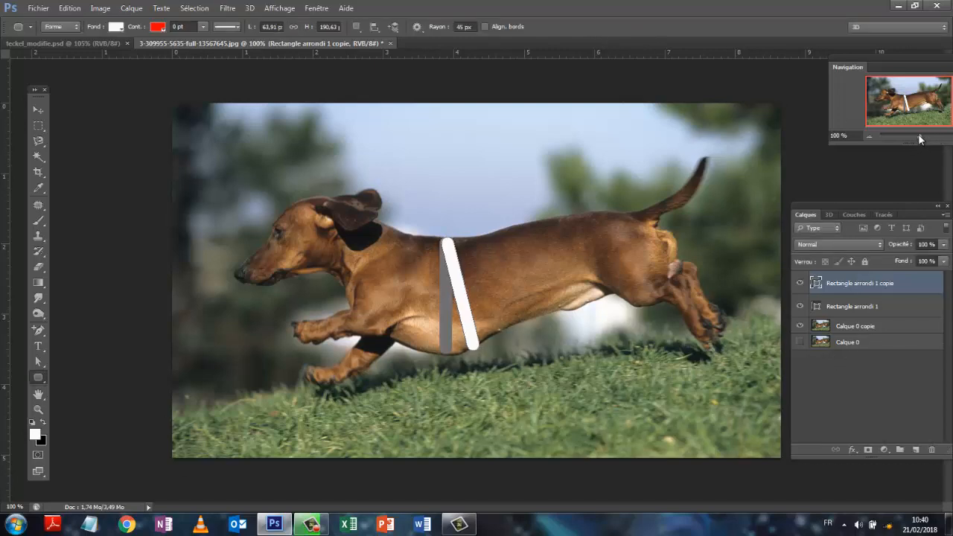
- Shorten the white band to a height of about 184 px by raising its lower end points to the belly line
drag(920, 137, 925, 131)
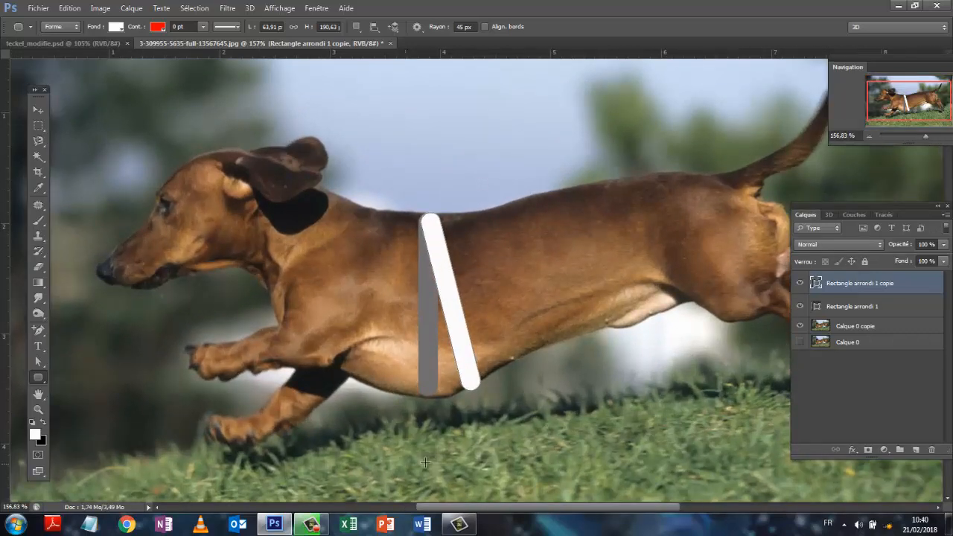
click(40, 362)
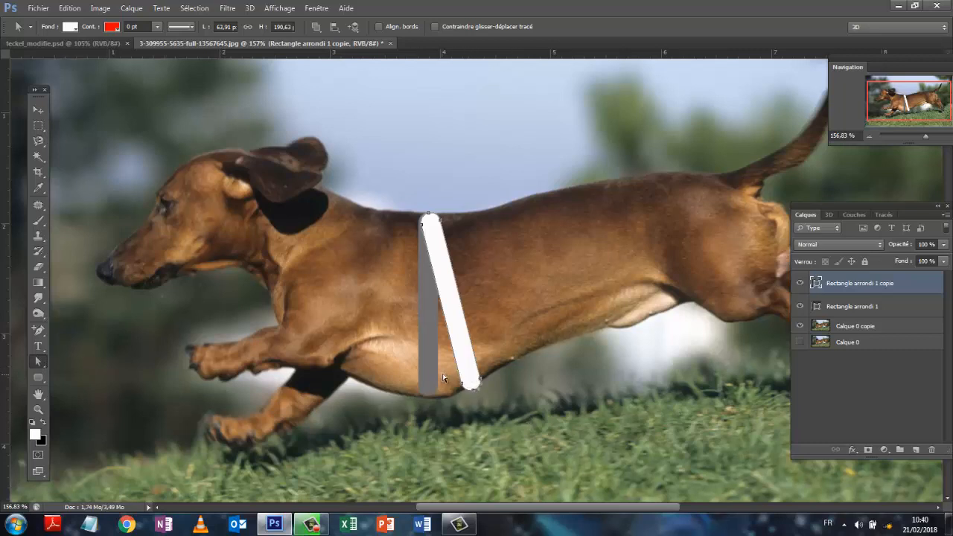
drag(449, 372, 502, 406)
click(479, 390)
drag(455, 375, 507, 409)
drag(476, 395, 474, 383)
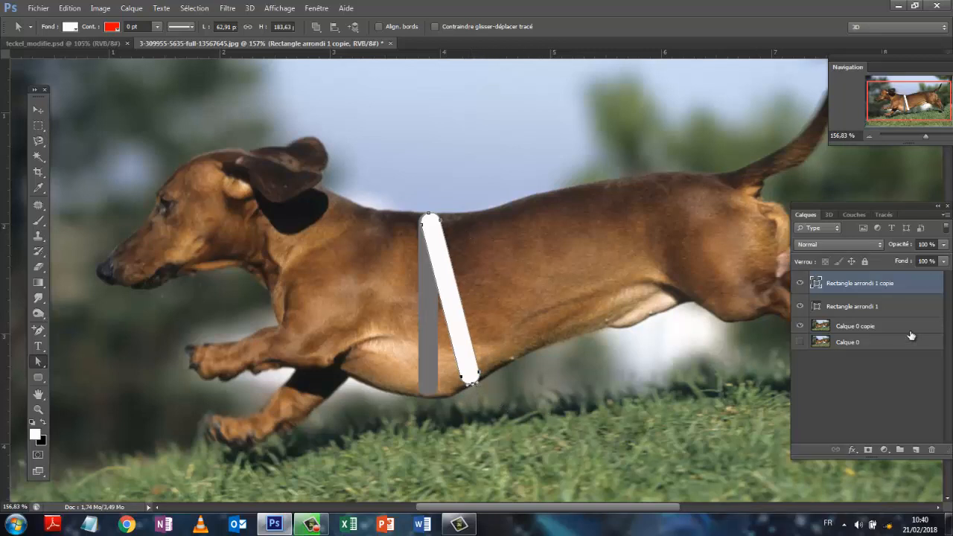
- Add anchor points along both long sides of the white band and shift them toward the tail to bend it into a slight curve
click(39, 330)
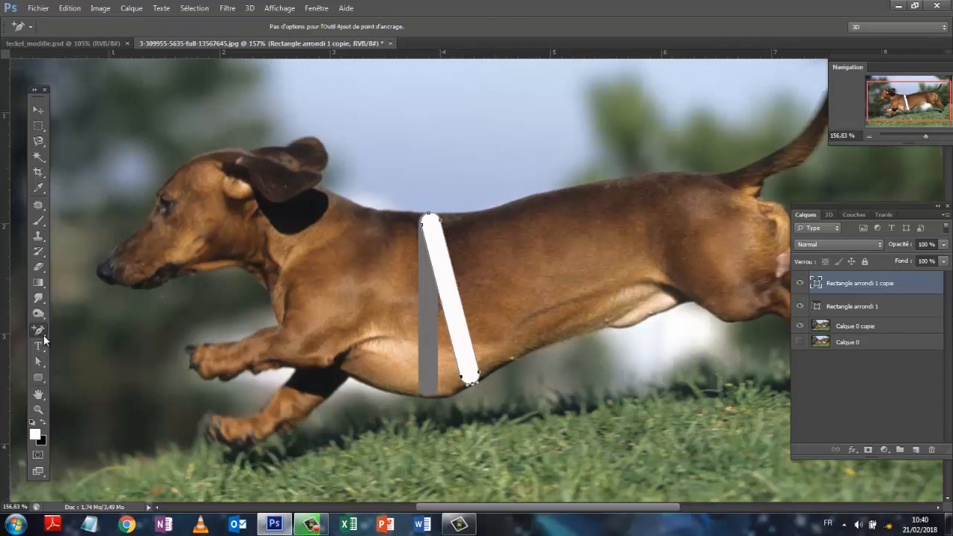
right_click(45, 339)
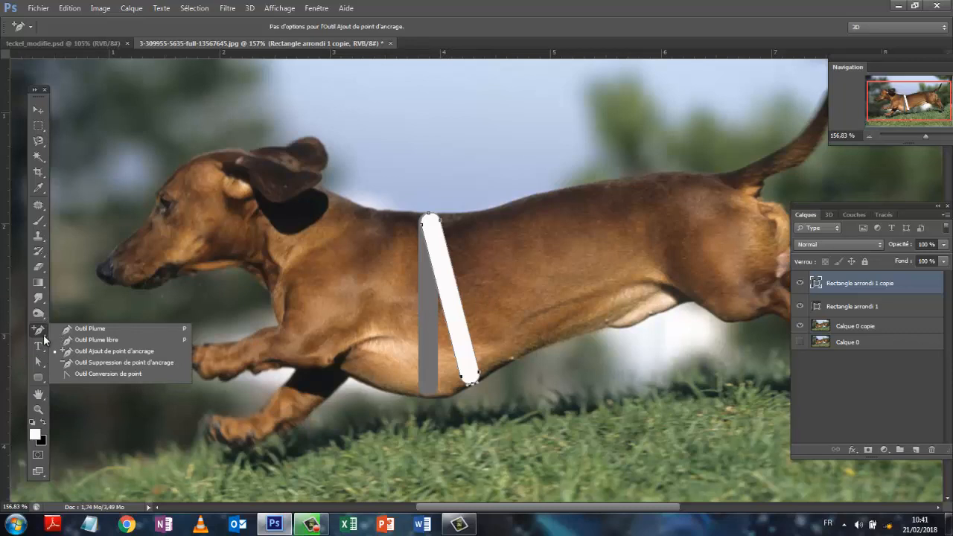
click(445, 308)
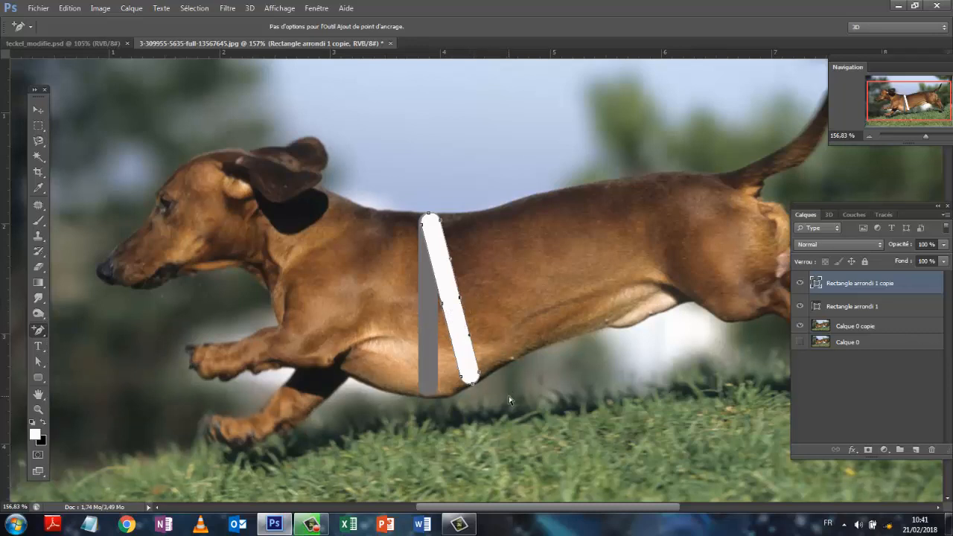
click(39, 361)
mouse_move(450, 299)
mouse_down()
mouse_move(488, 297)
mouse_move(444, 306)
mouse_up()
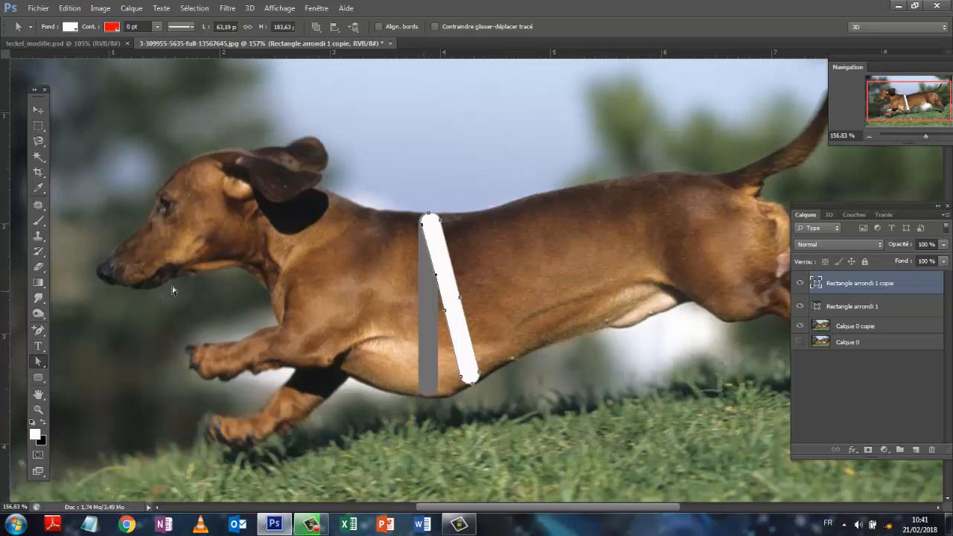
drag(471, 290, 447, 303)
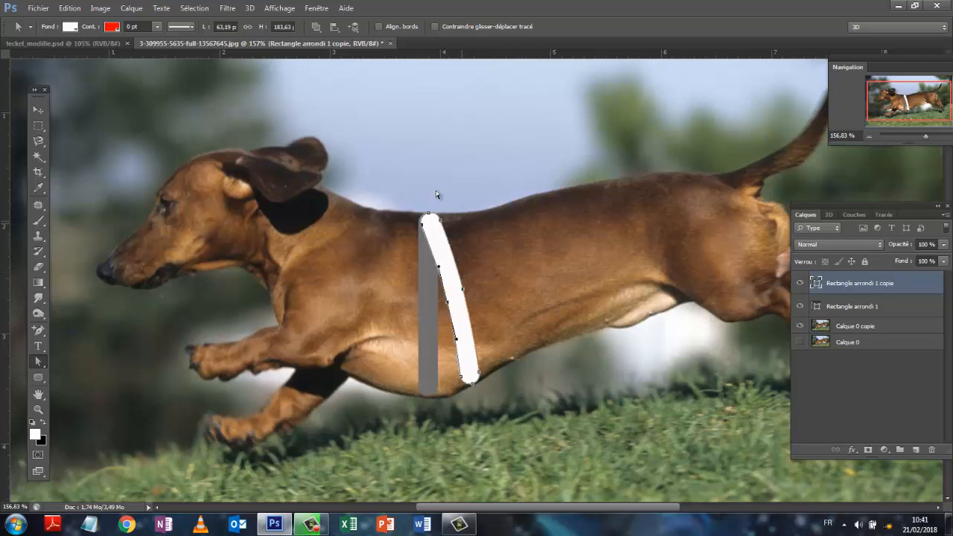
- Nudge the white band about 0.01 cm so its top covers the grey band's top, and readjust its lower end points to the belly
click(37, 113)
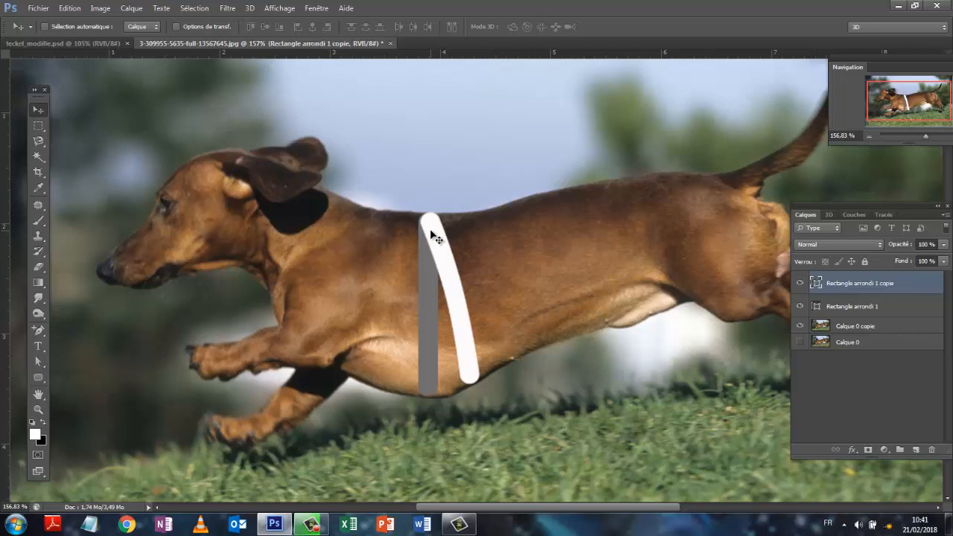
drag(436, 237, 430, 234)
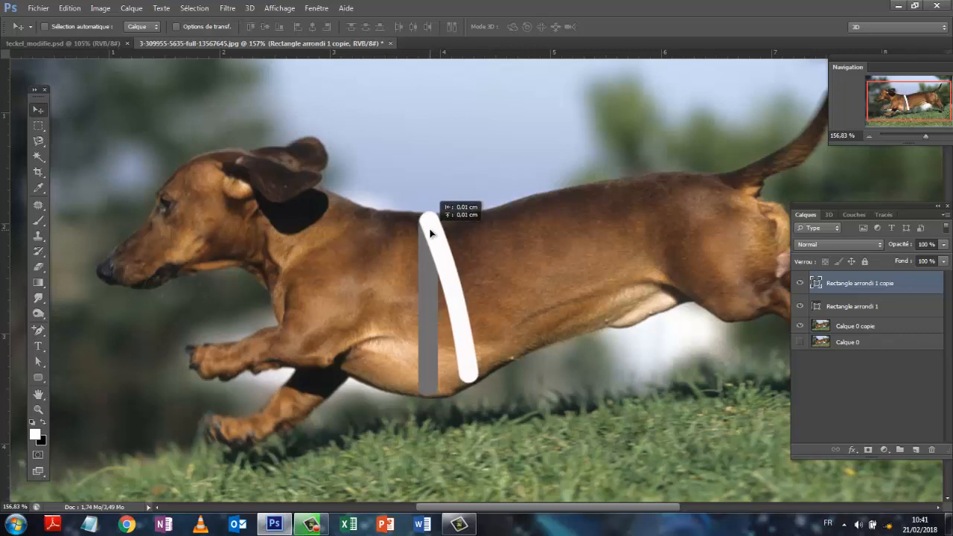
drag(430, 234, 431, 234)
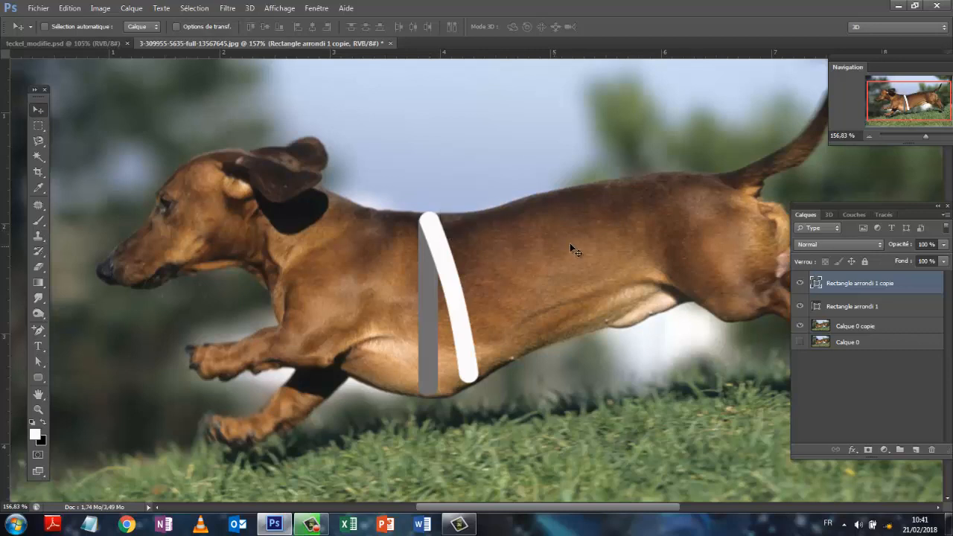
click(37, 362)
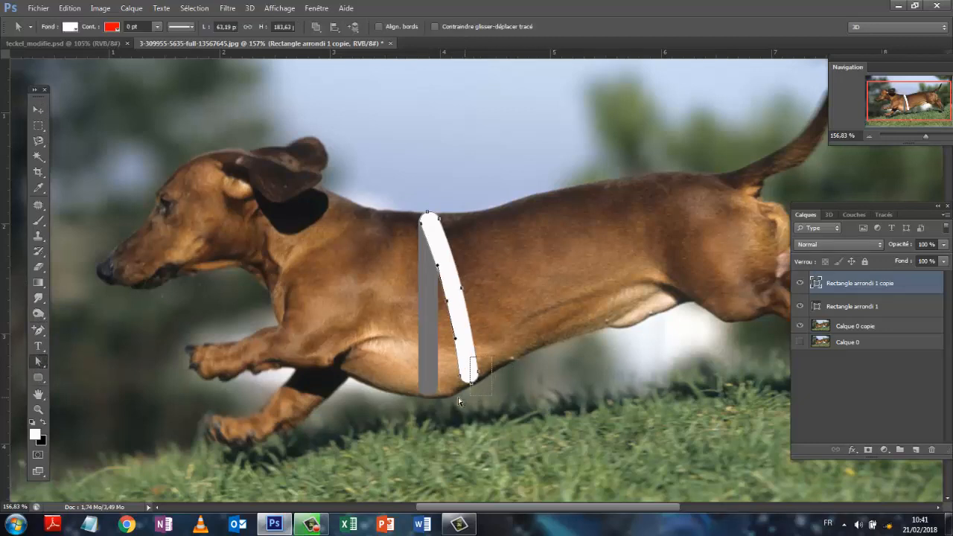
mouse_move(458, 398)
mouse_down()
mouse_move(447, 397)
mouse_move(471, 385)
mouse_up()
click(841, 381)
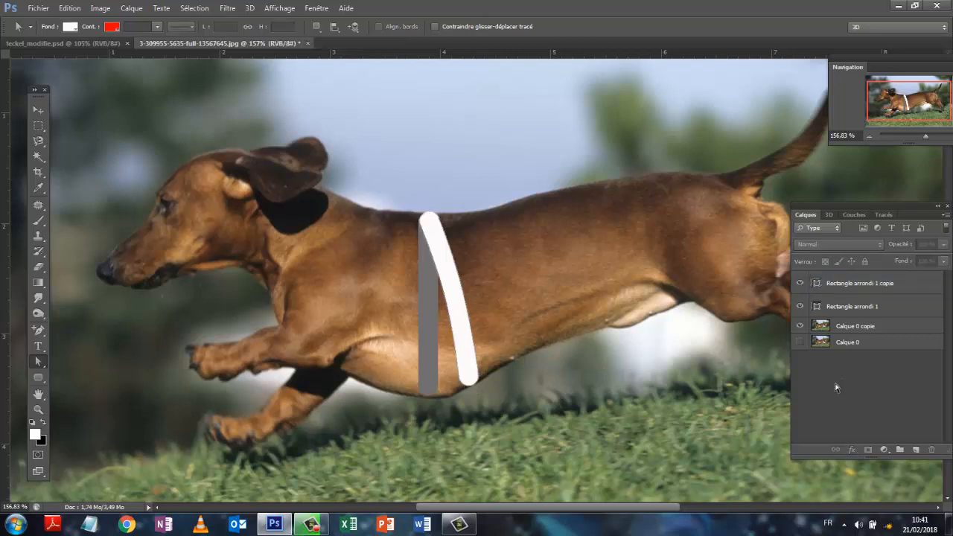
- Rename the grey band's layer "Rectangle arrondi 1" as "forme sombre"
click(874, 313)
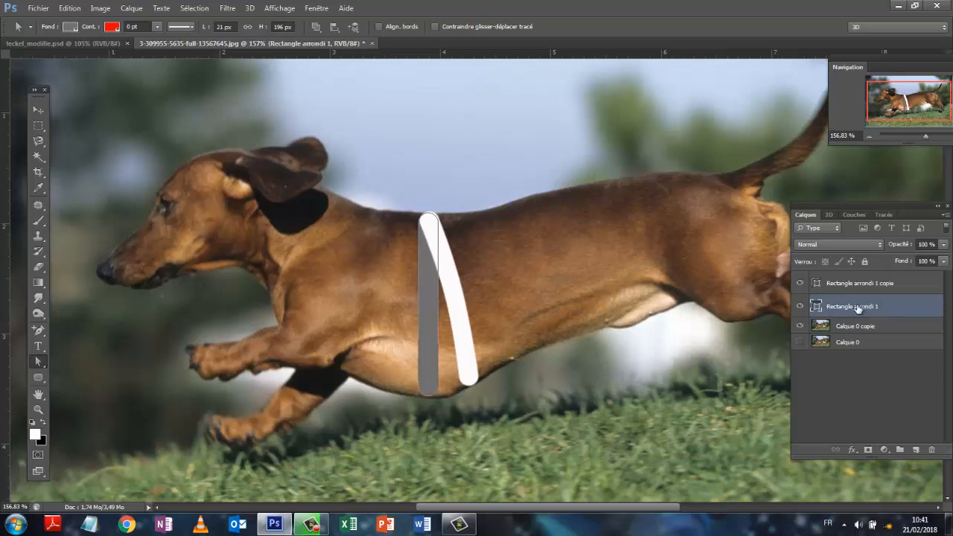
right_click(858, 308)
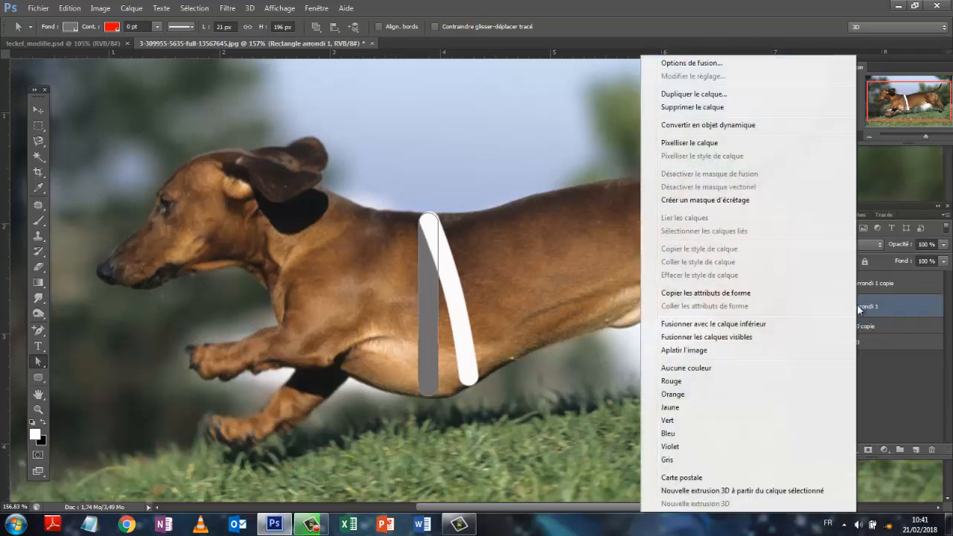
click(868, 305)
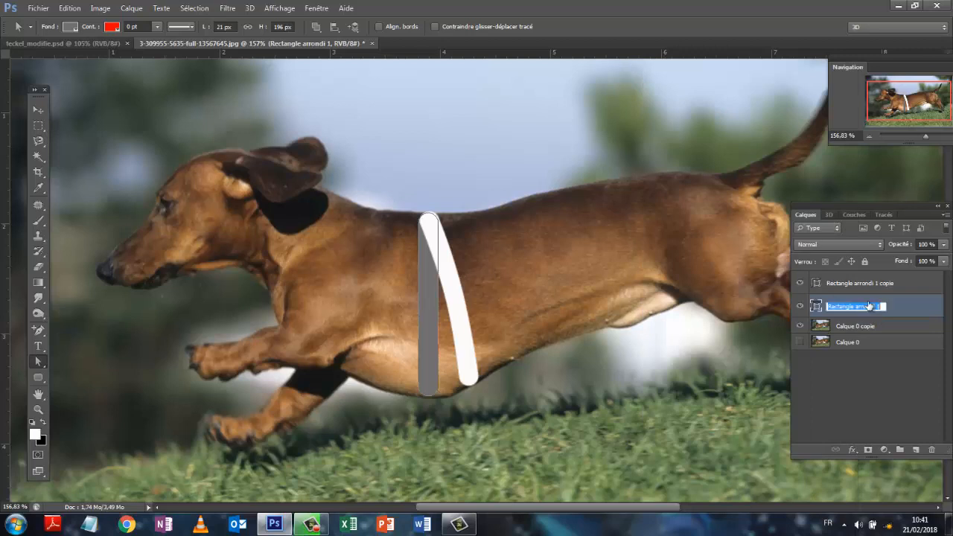
double_click(861, 308)
text(fd)
- Insert "forme claire" into the white band's layer name and dismiss the Windows colour-scheme prompt
click(868, 287)
double_click(865, 284)
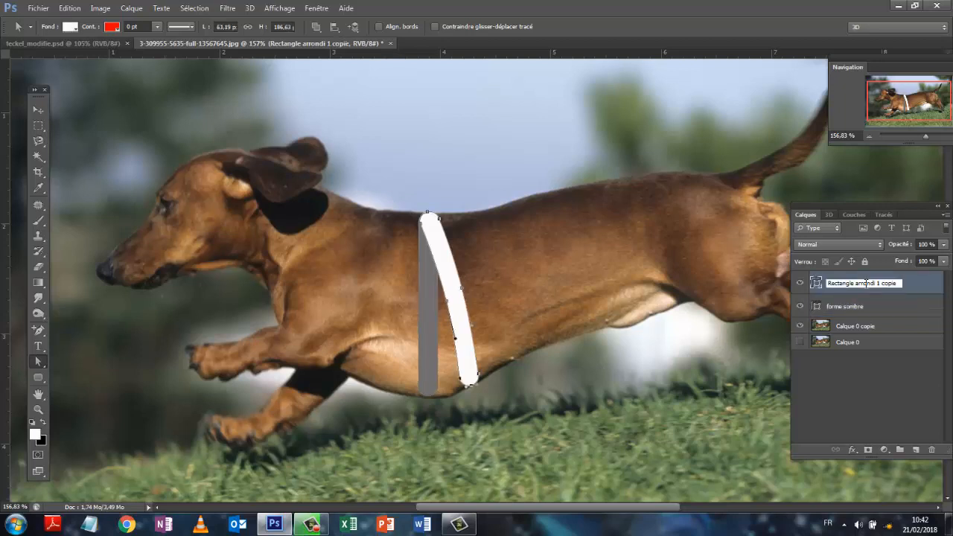
text(forme claire)
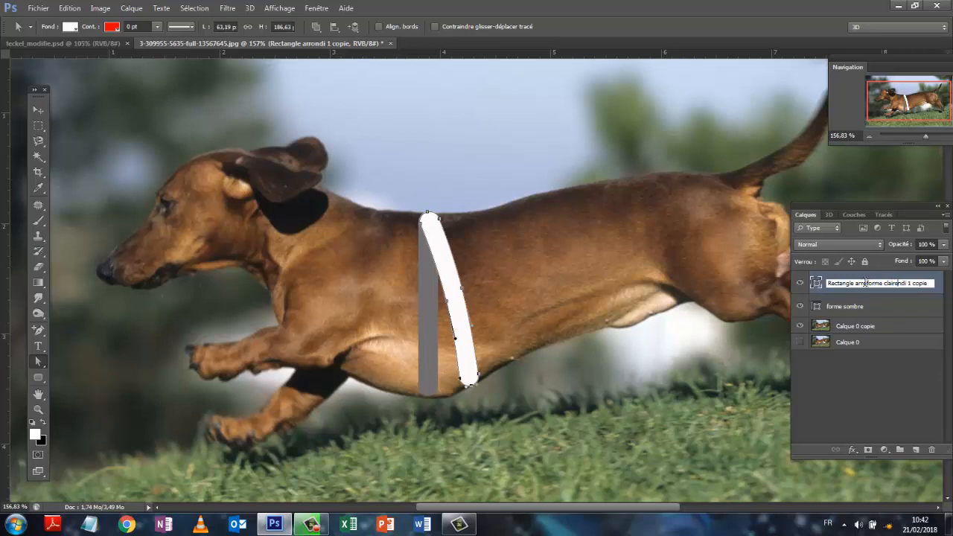
key(Return)
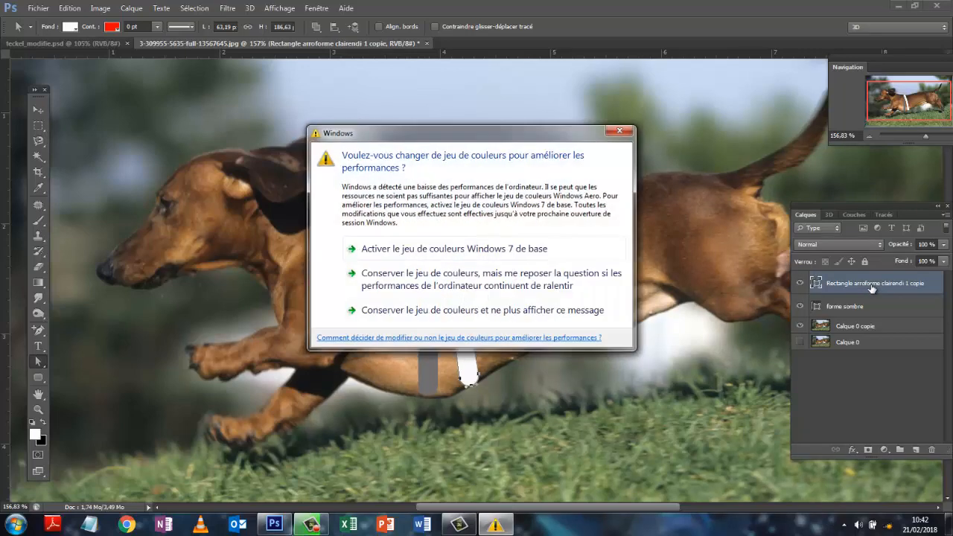
click(620, 133)
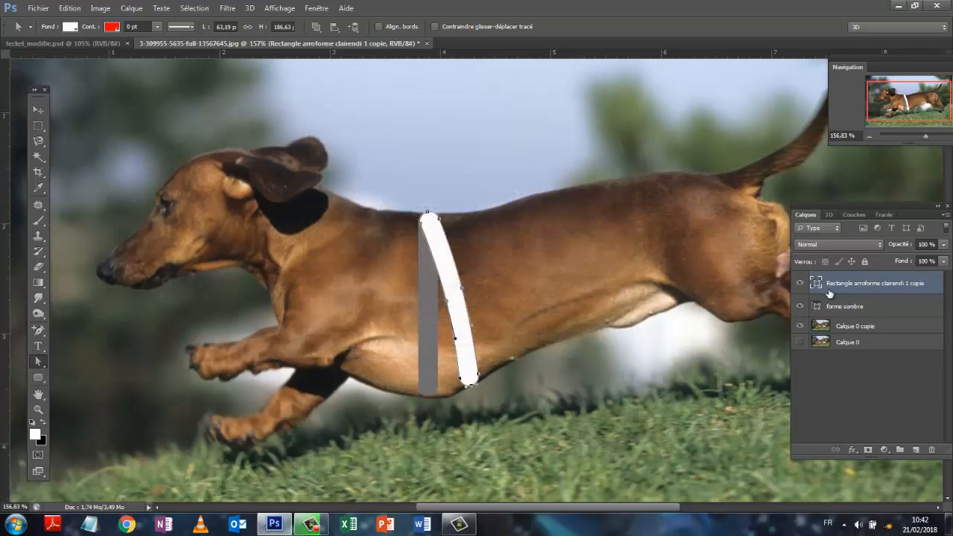
- Strip the leftover original text from the white band's layer name, leaving only "forme claire"
double_click(850, 285)
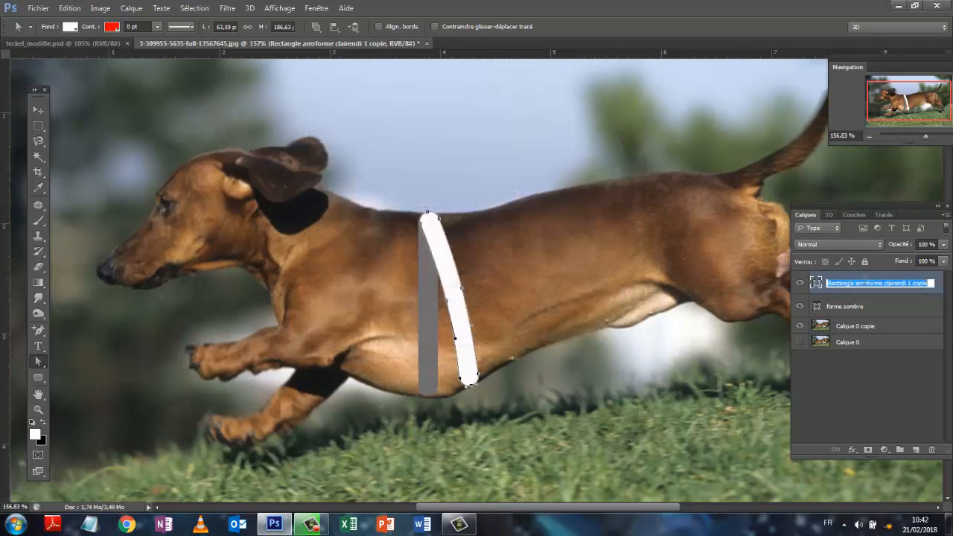
drag(866, 285, 826, 285)
key(BackSpace)
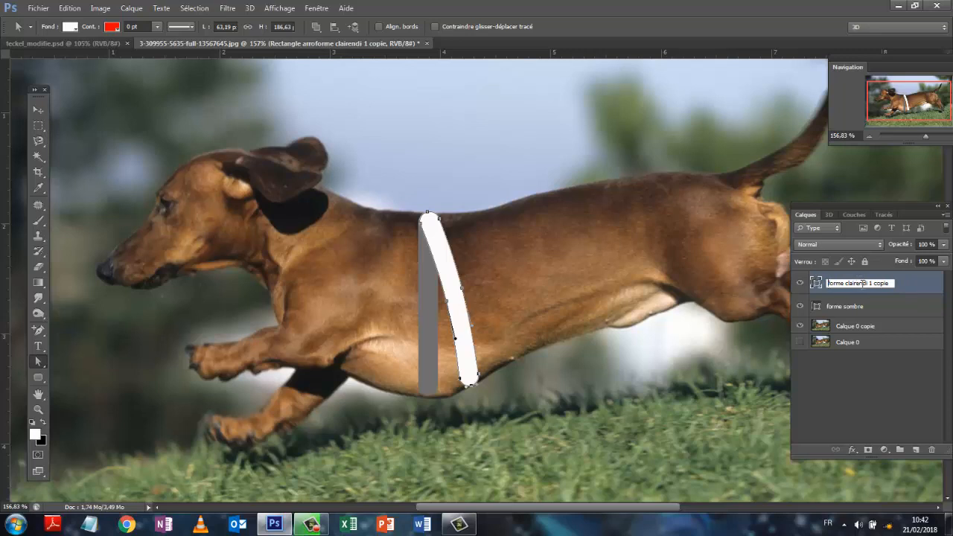
drag(860, 284, 901, 286)
key(BackSpace)
click(903, 388)
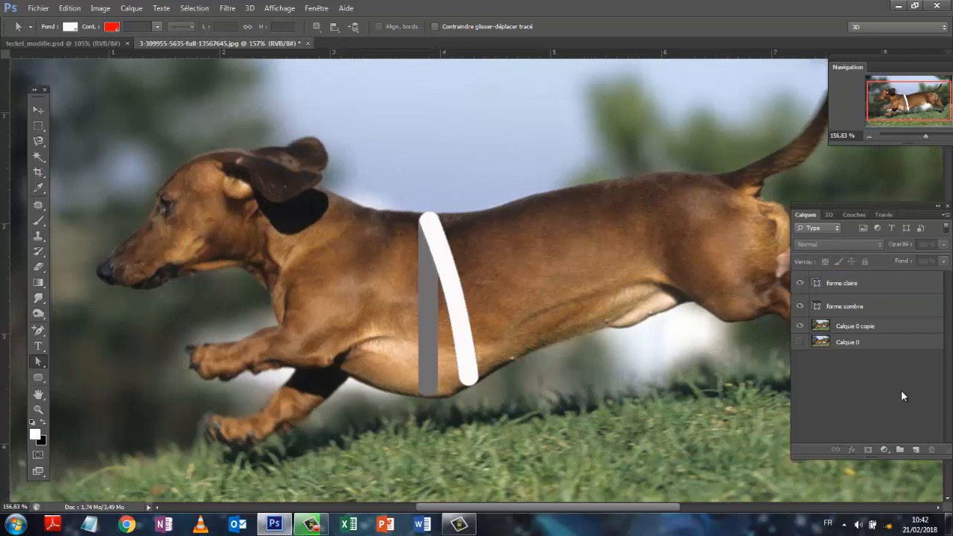
- Duplicate the "forme sombre" layer and move the grey copy toward the tail, aligning its lower end with the white band's
click(846, 311)
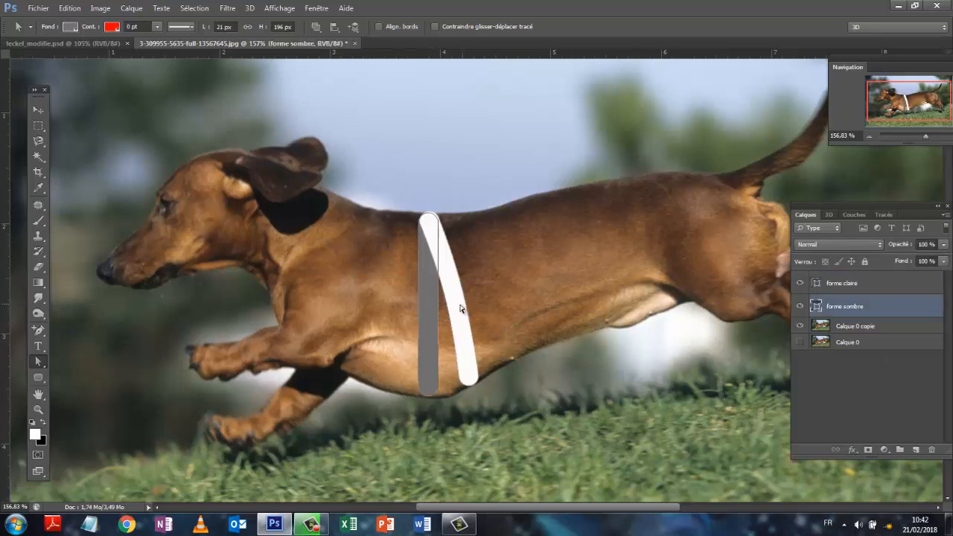
drag(842, 315, 916, 453)
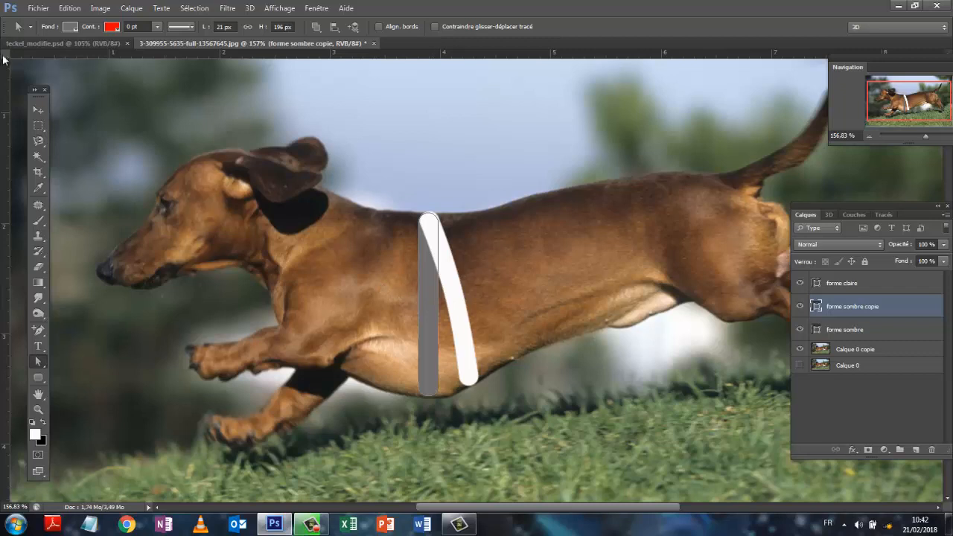
click(38, 110)
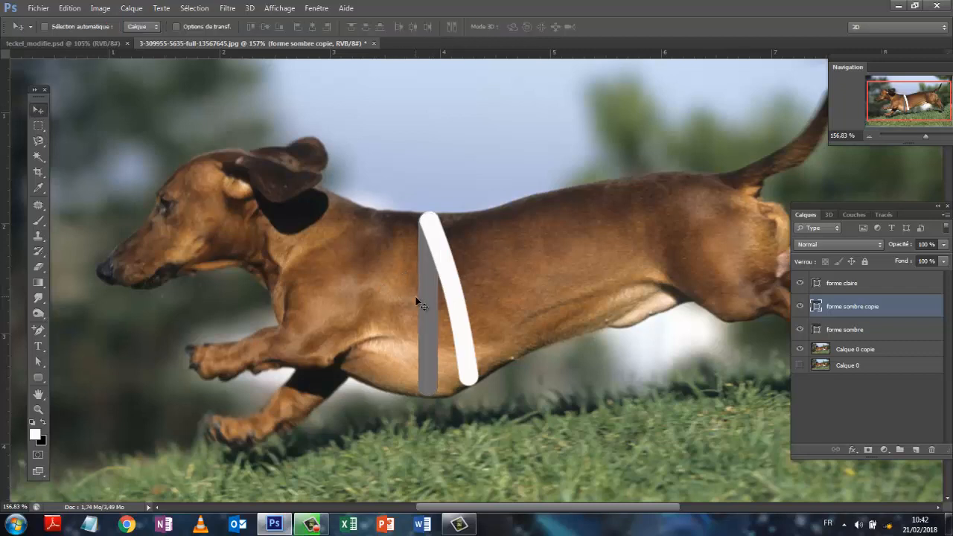
drag(434, 299, 471, 289)
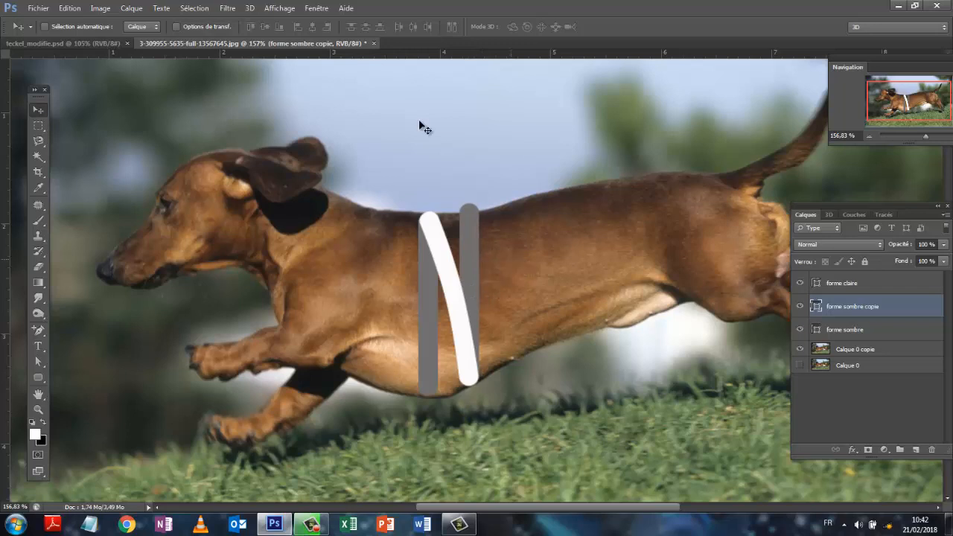
- Shorten the grey copy to a height of about 186 px by lowering its upper end points to the dog's back line
click(39, 362)
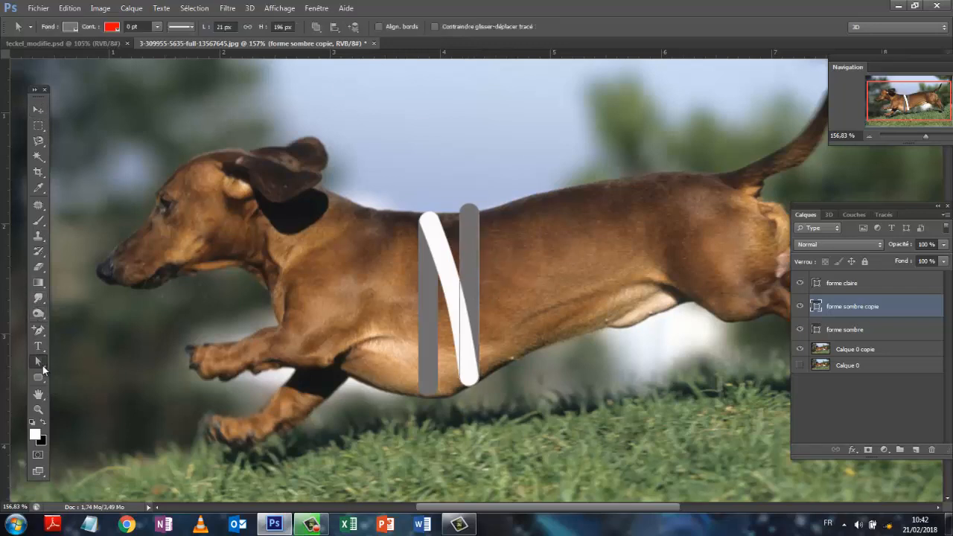
click(470, 206)
drag(471, 204, 469, 217)
click(873, 408)
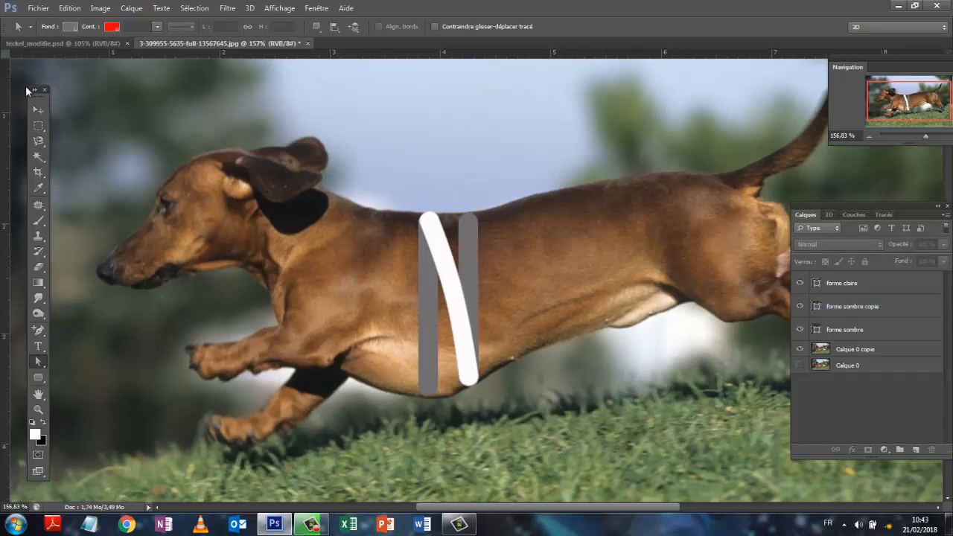
- Rotate the grey copy about its bottom-centre reference point by about 2.26°, tilting its upper end toward the tail
click(70, 8)
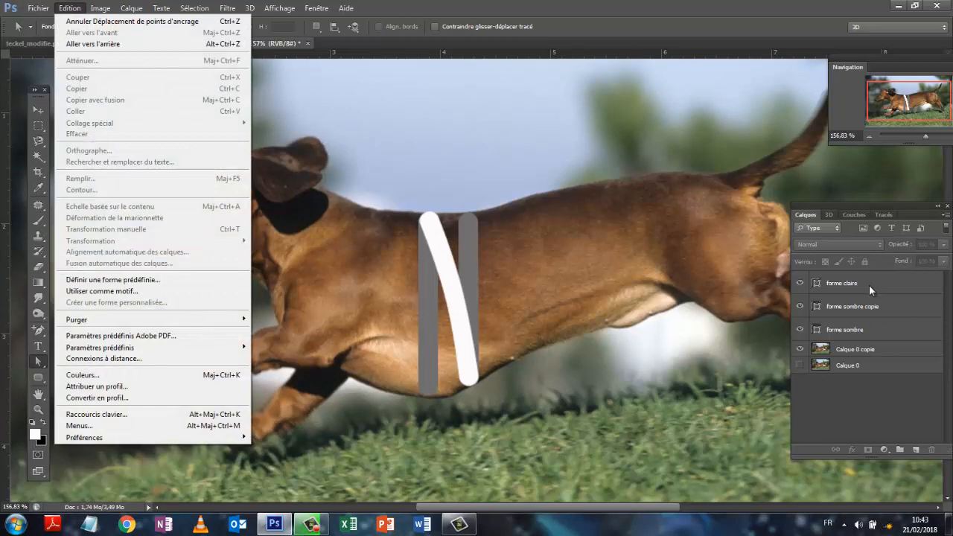
click(870, 312)
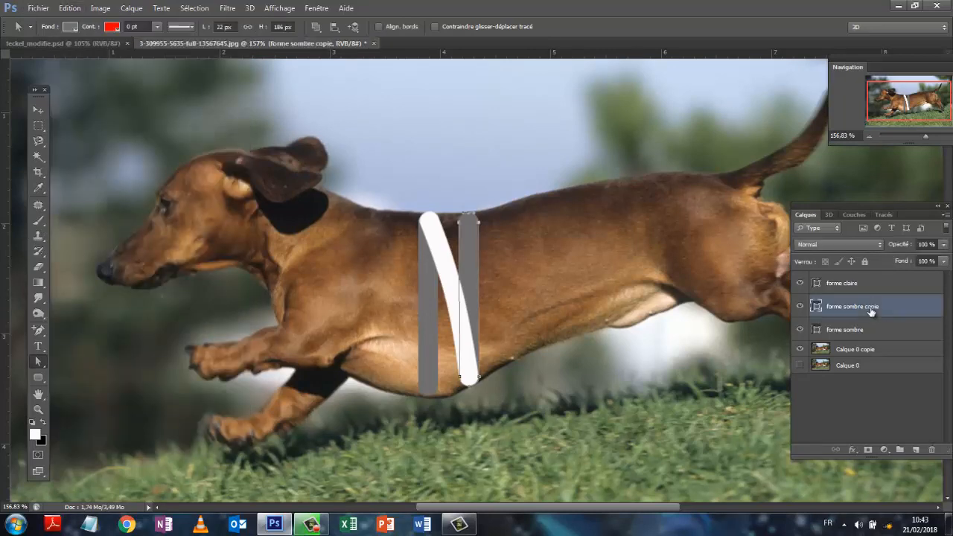
click(69, 8)
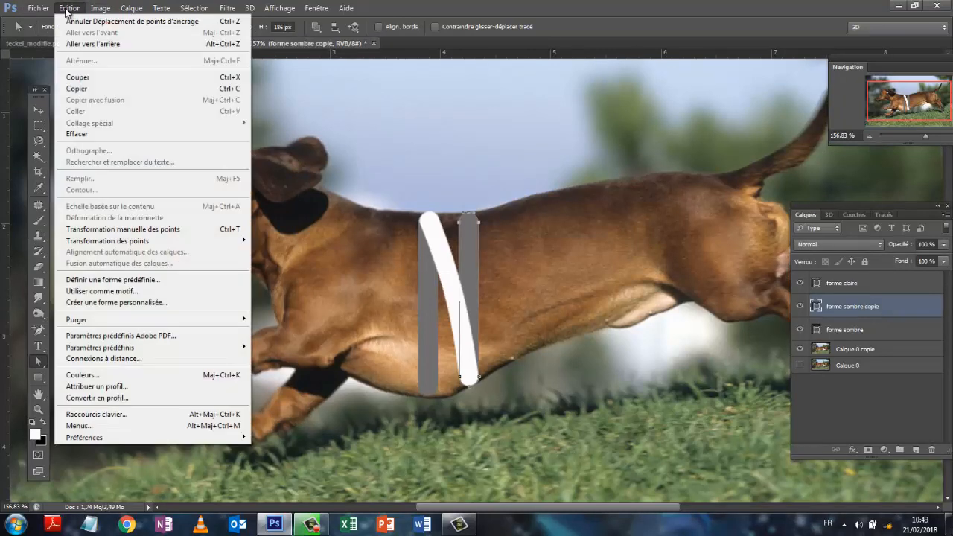
click(123, 231)
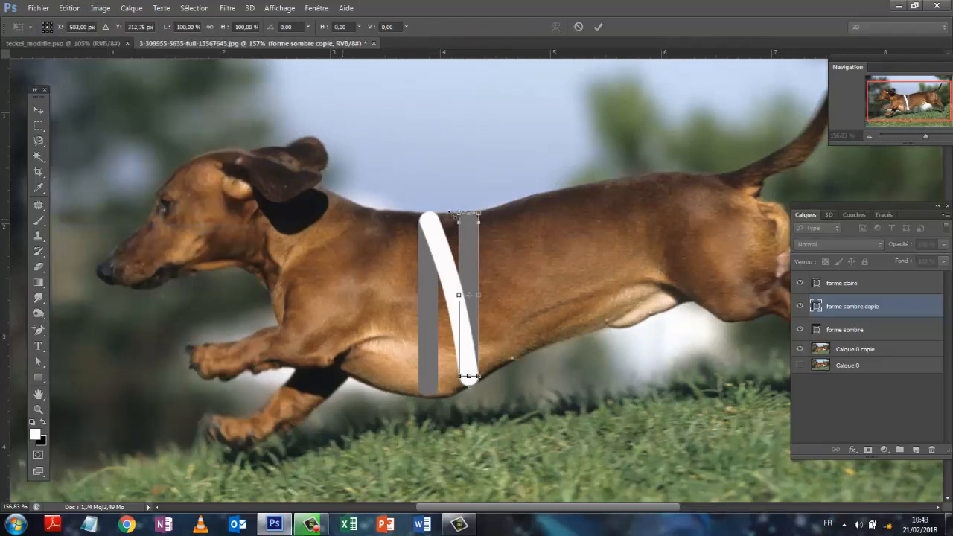
click(46, 30)
drag(489, 202, 493, 202)
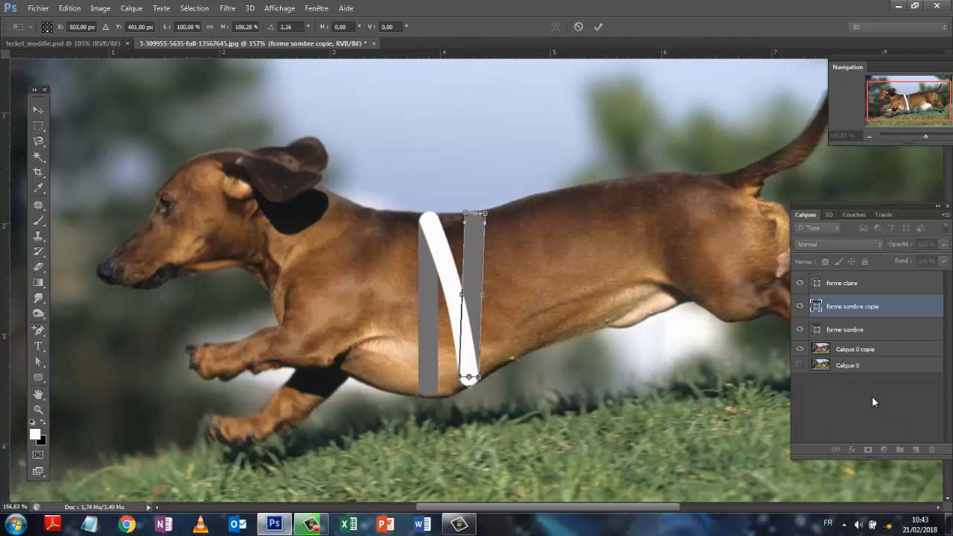
click(597, 27)
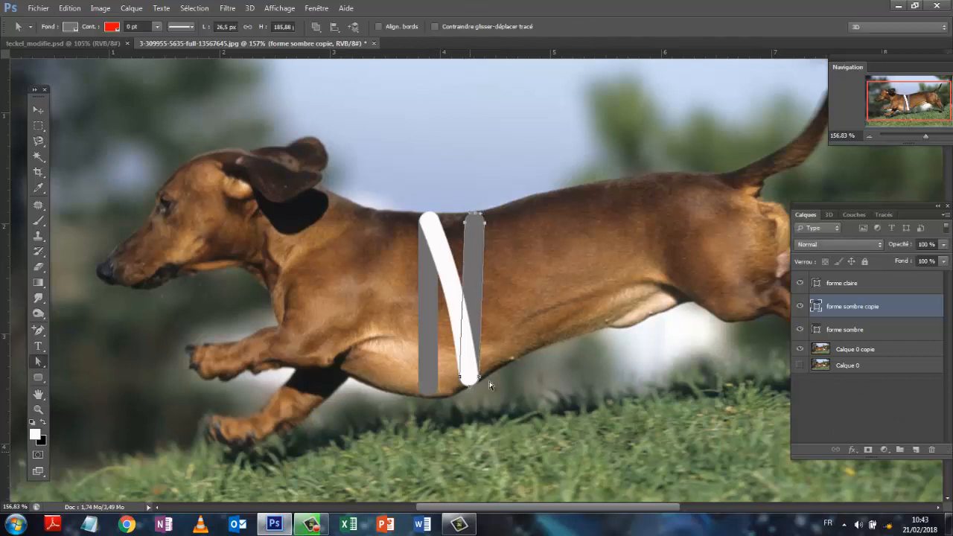
- Add an anchor point midway along each long side of the grey copy and shift them toward the tail to curve it slightly
click(38, 331)
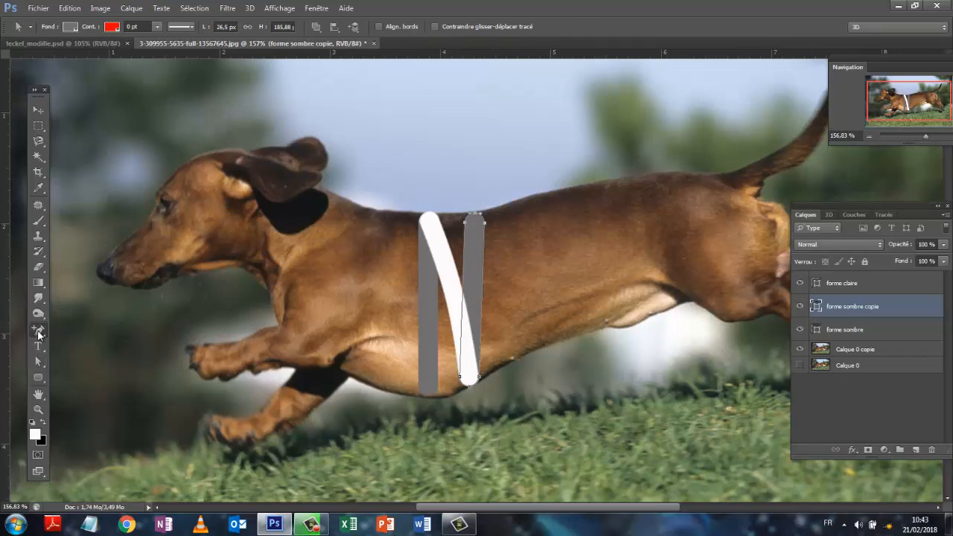
click(463, 291)
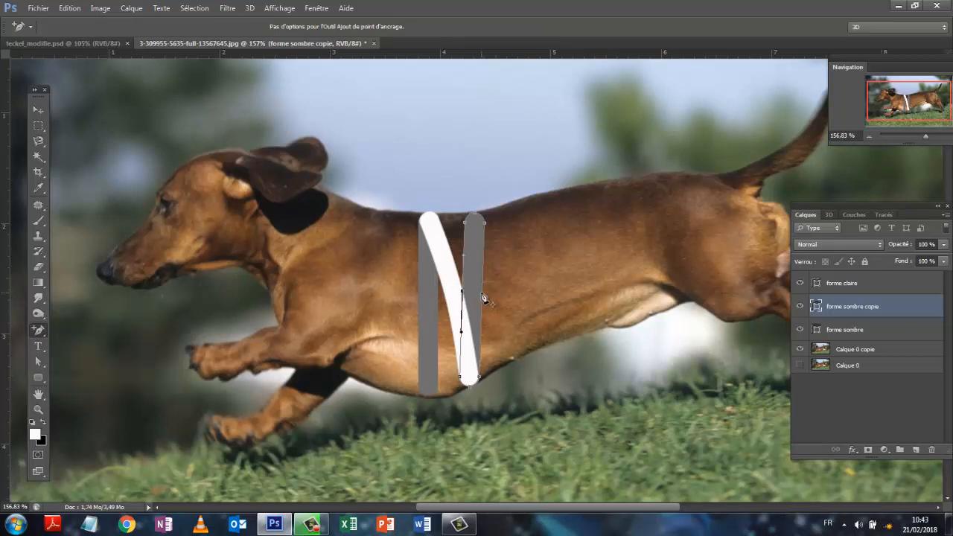
click(482, 293)
click(39, 361)
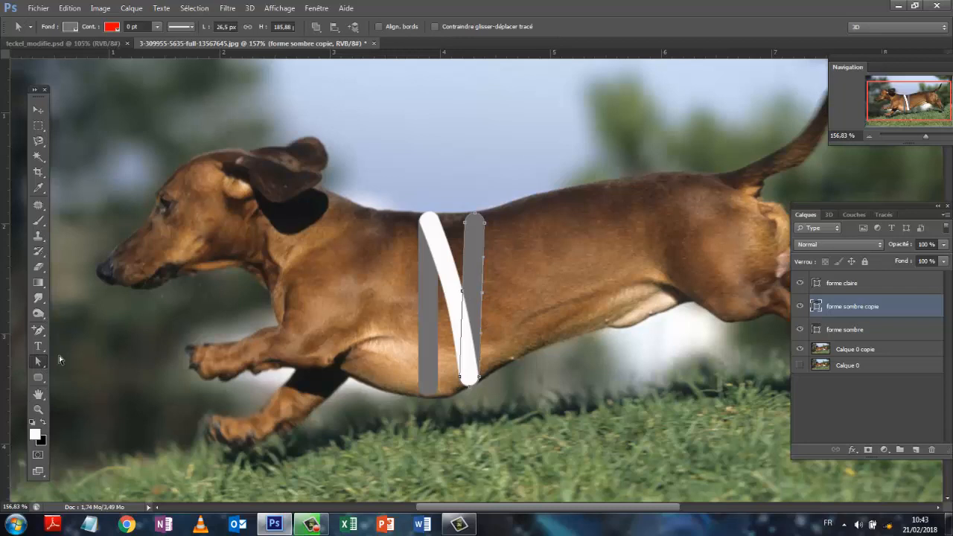
click(454, 289)
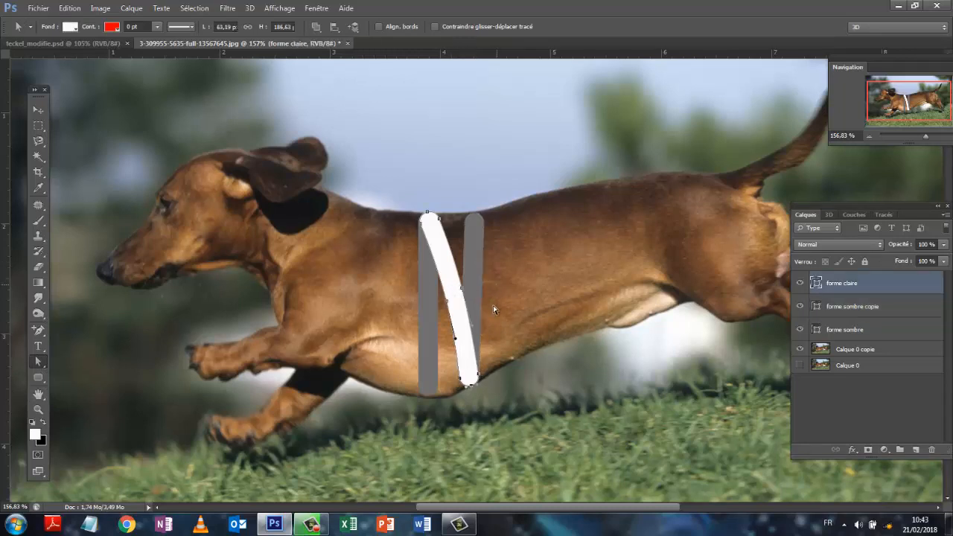
drag(450, 299, 497, 270)
click(484, 248)
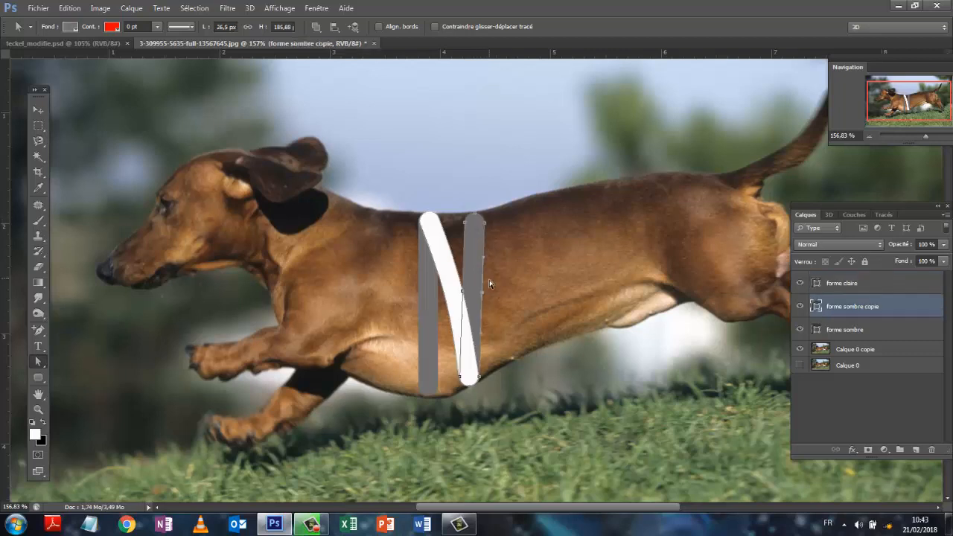
mouse_move(483, 300)
mouse_down()
mouse_move(461, 297)
mouse_move(486, 290)
mouse_up()
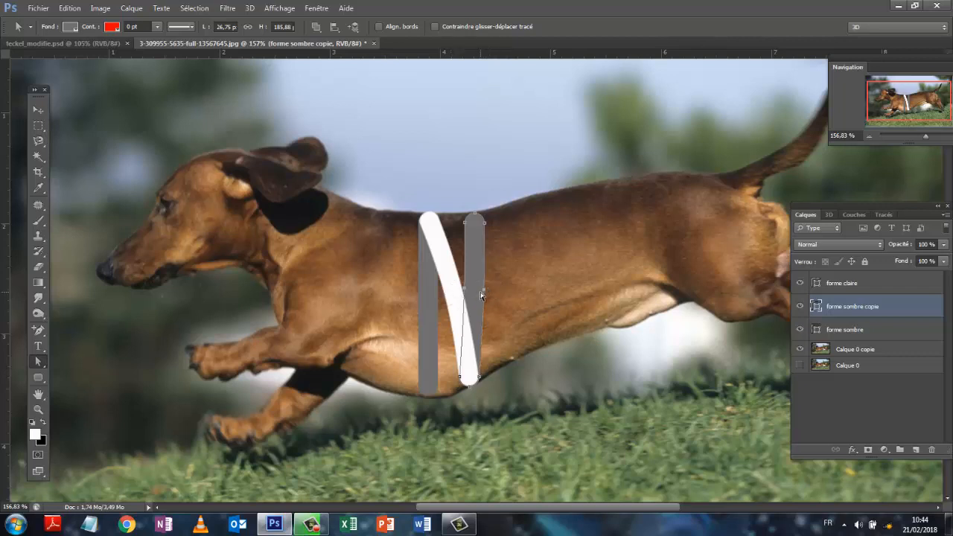
drag(484, 293, 489, 289)
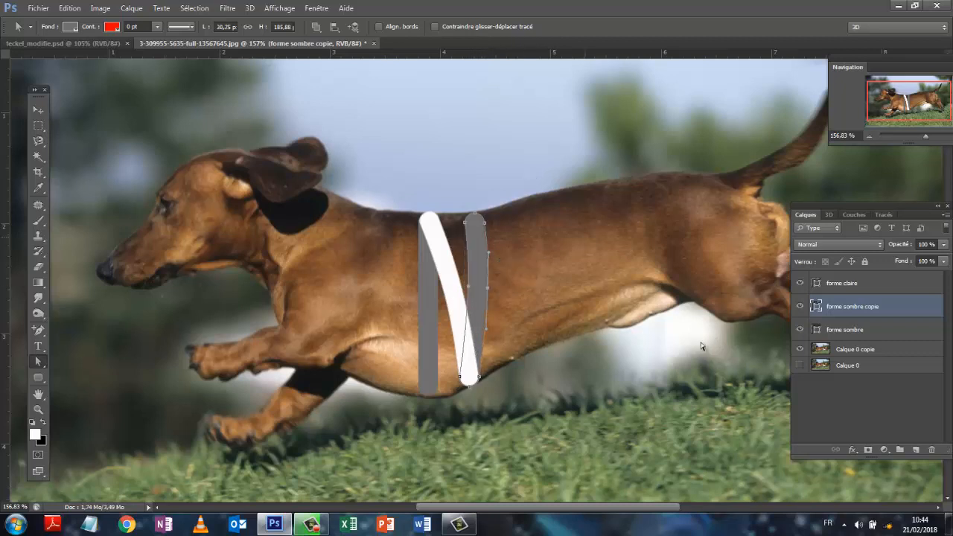
click(844, 409)
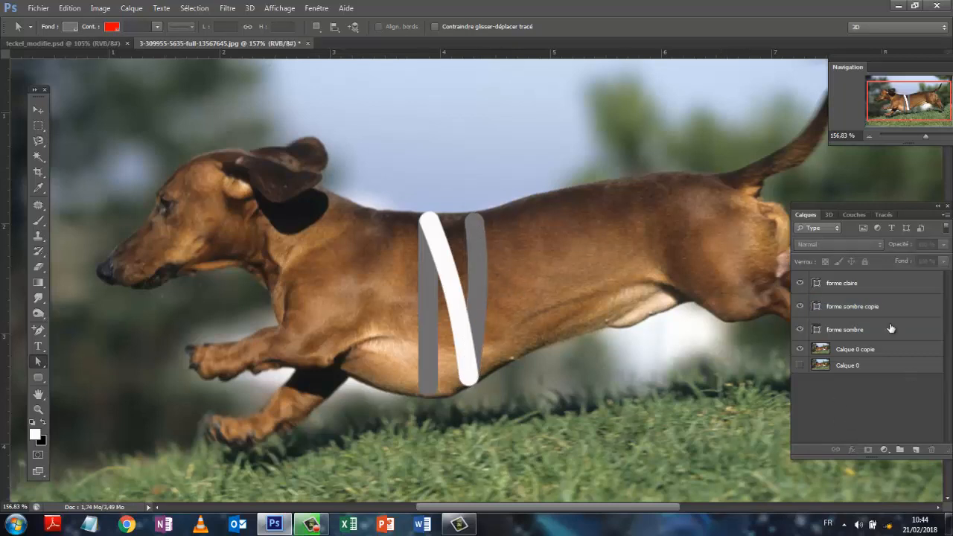
- Duplicate the "forme claire" layer and move the white copy toward the tail so its top covers the second grey band's top
click(850, 286)
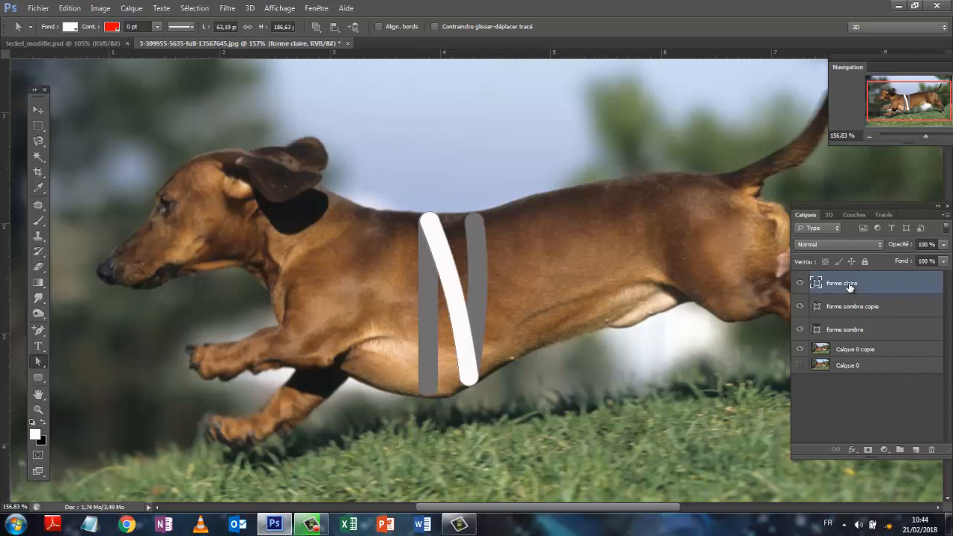
drag(850, 286, 917, 450)
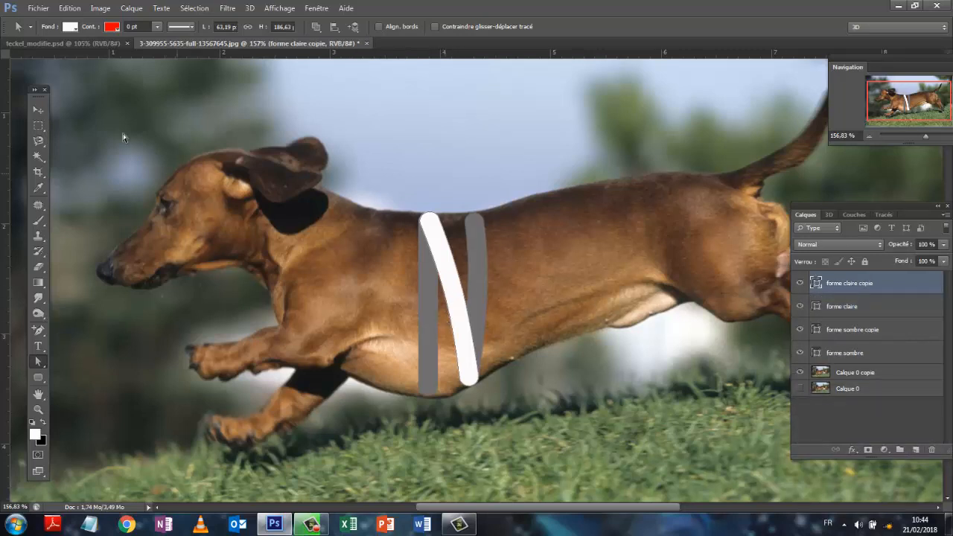
click(37, 111)
mouse_move(450, 280)
mouse_down()
mouse_move(520, 277)
mouse_move(495, 280)
mouse_up()
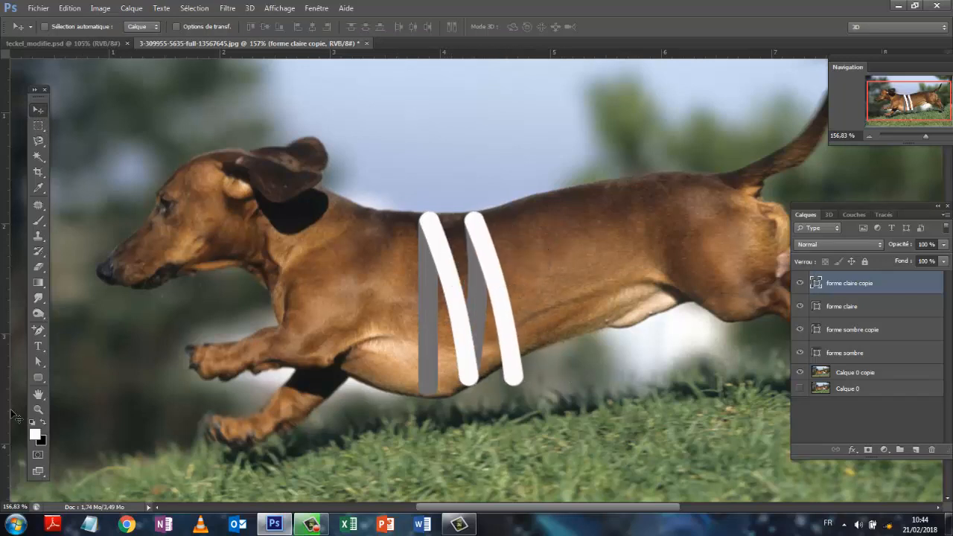
- Shorten the white copy to a height of about 164 px by raising its lower end points to the belly line
click(38, 363)
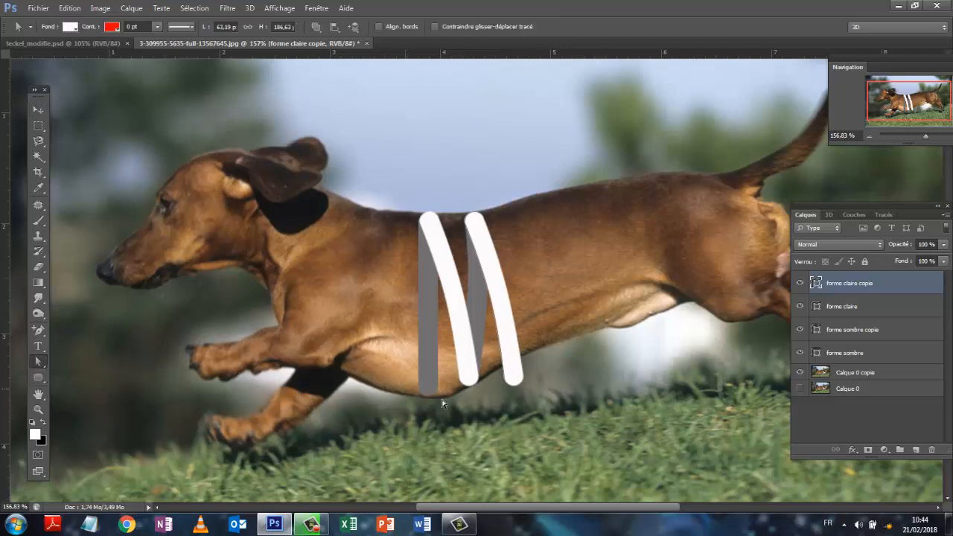
click(513, 386)
mouse_move(536, 365)
mouse_down()
mouse_move(511, 375)
mouse_move(511, 364)
mouse_up()
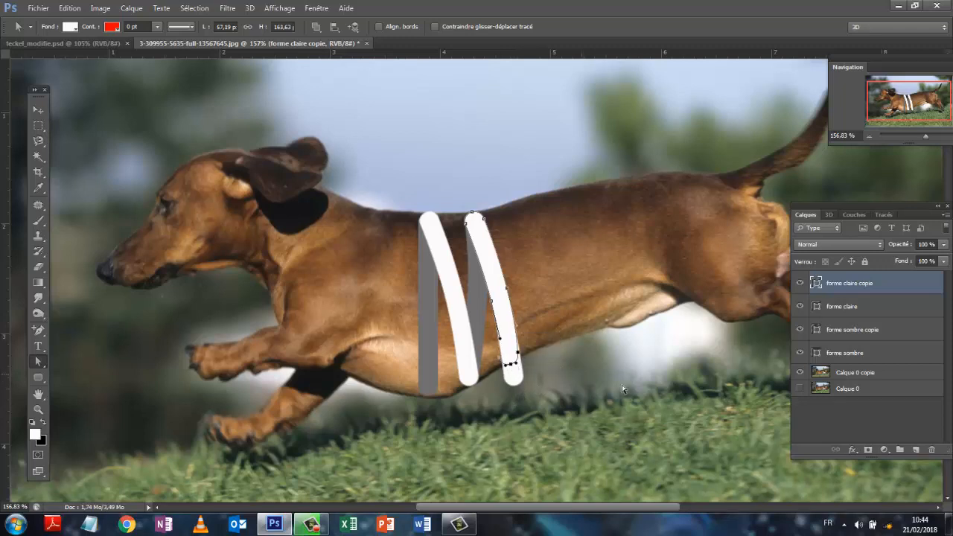
- Duplicate the "forme sombre copie" layer and move the grey copy toward the tail so its lower end meets the second white band's bottom
click(897, 408)
click(868, 330)
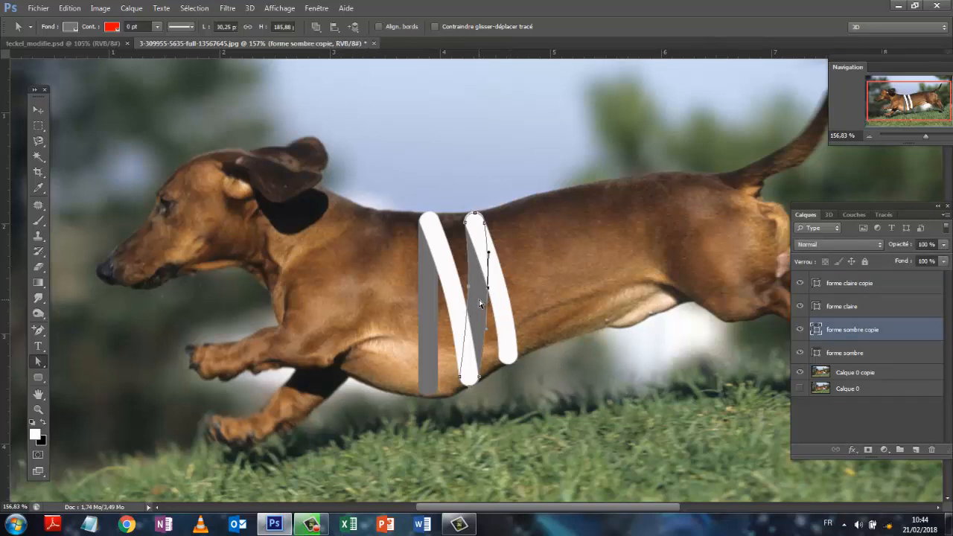
drag(862, 332, 915, 449)
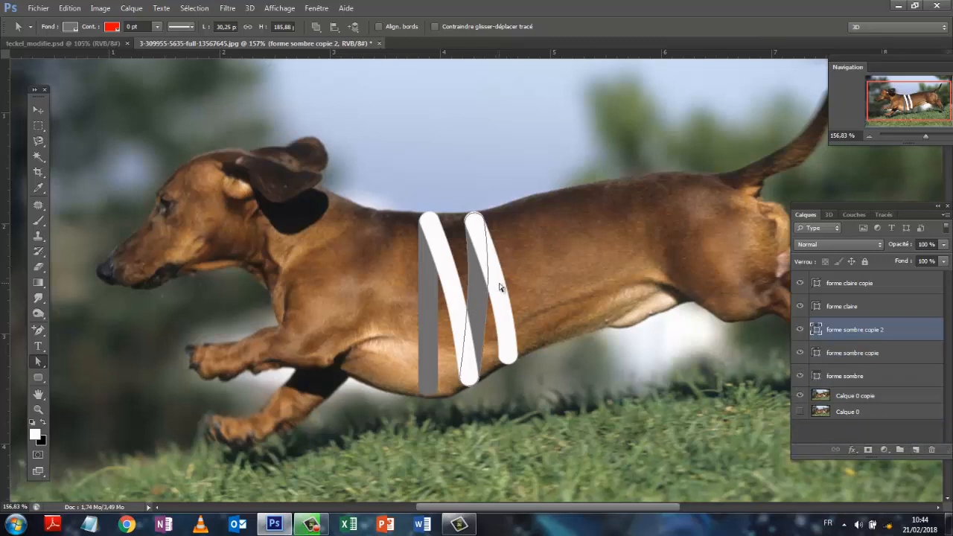
click(37, 111)
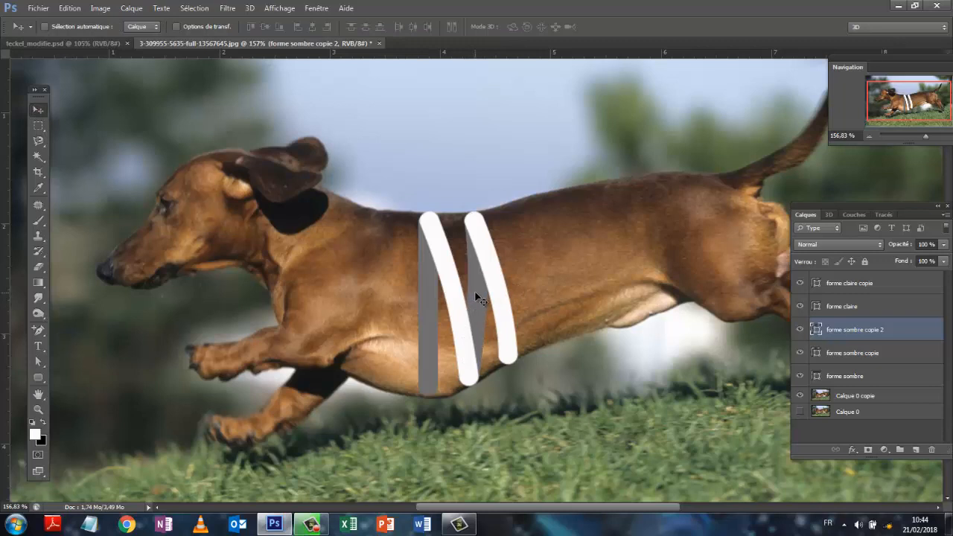
drag(478, 293, 514, 267)
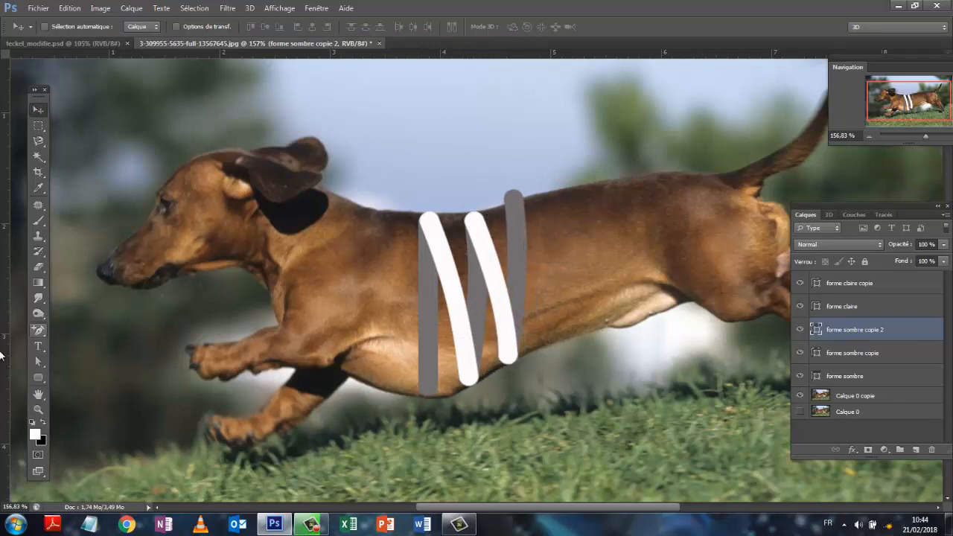
- Shorten the new grey copy to a height of about 173 px by lowering its upper end points to the back line
click(41, 362)
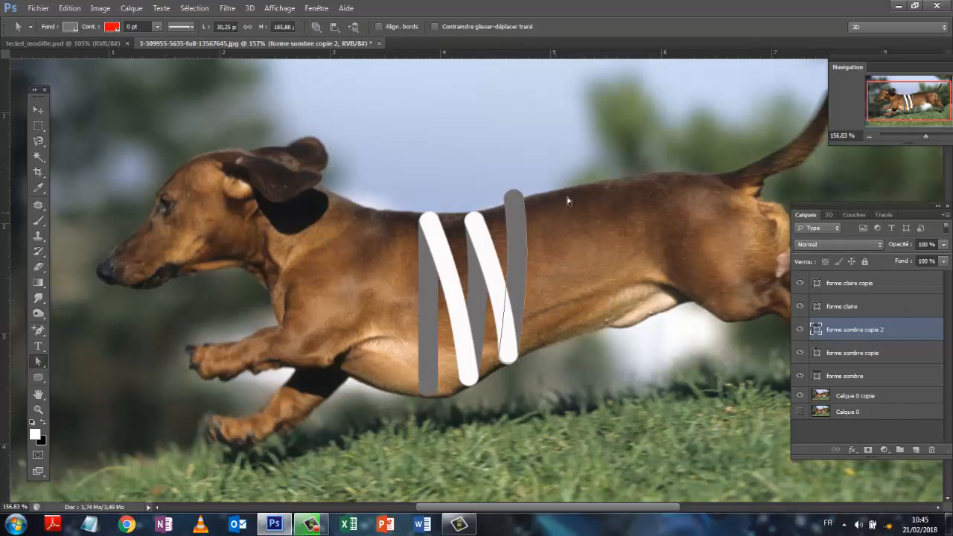
drag(484, 183, 544, 209)
drag(513, 195, 511, 201)
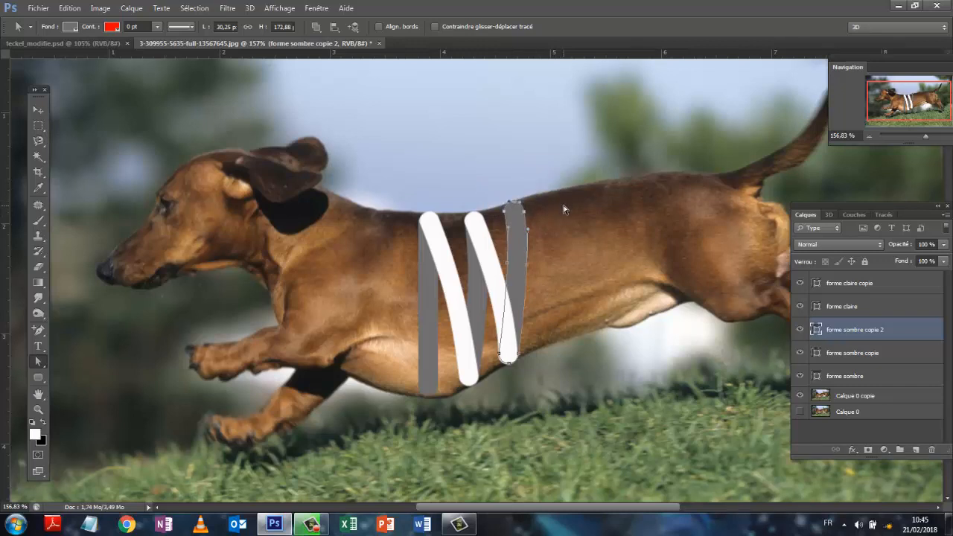
- Place a duplicate of "forme claire copie" with its top over the third grey band's top and shorten its lower end to about 156 px high
click(888, 438)
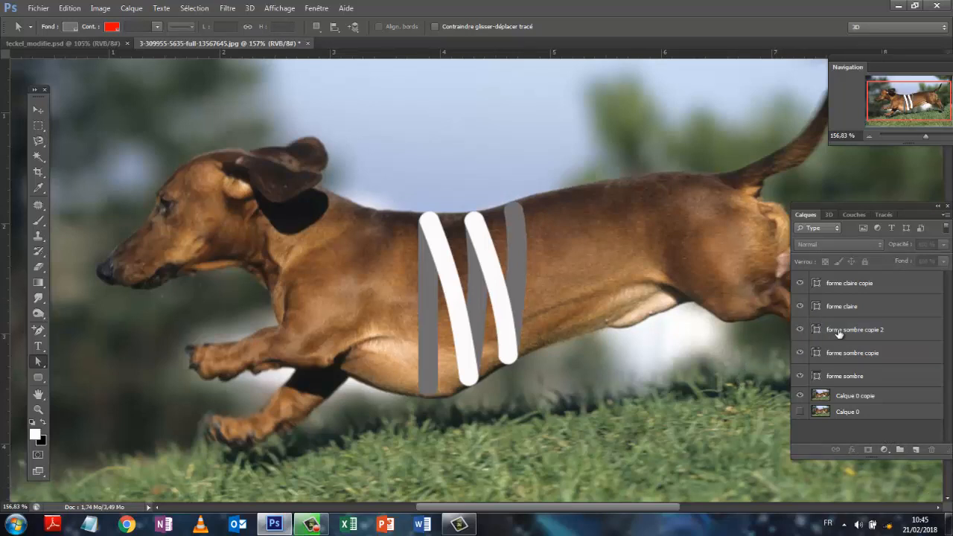
click(840, 284)
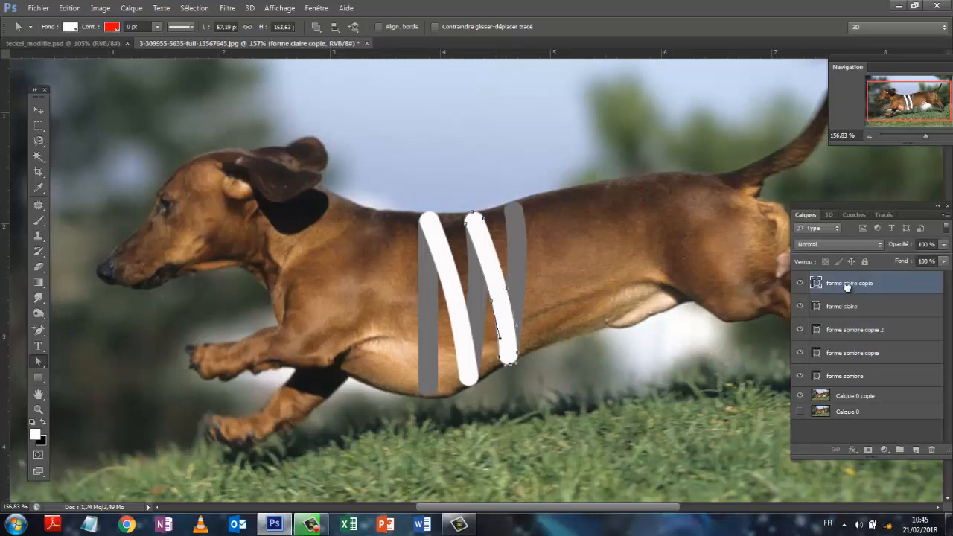
drag(850, 286, 916, 449)
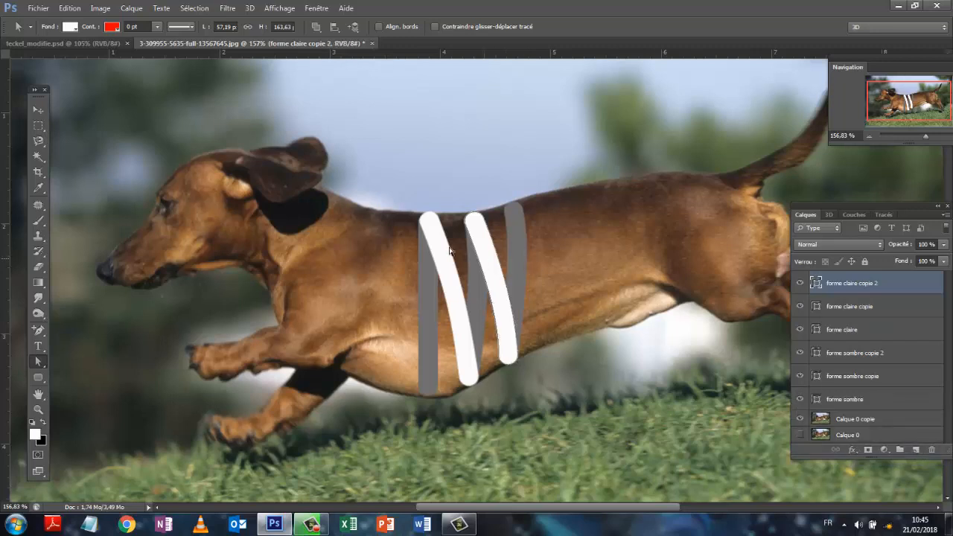
click(35, 110)
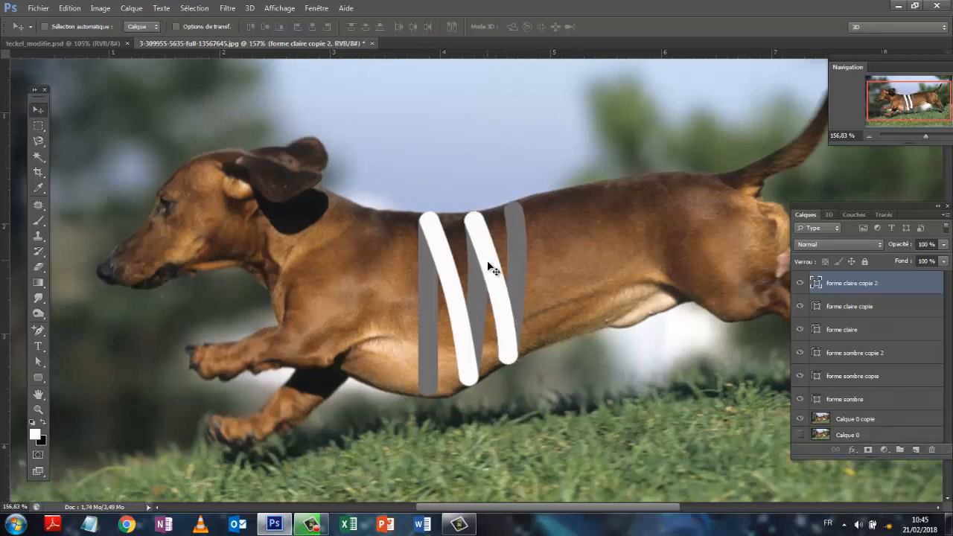
drag(494, 272, 527, 254)
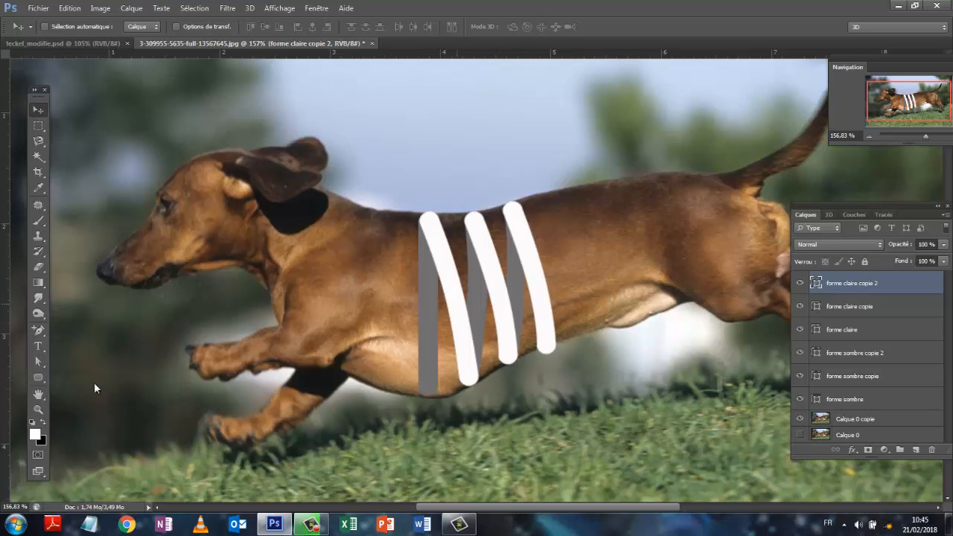
click(43, 361)
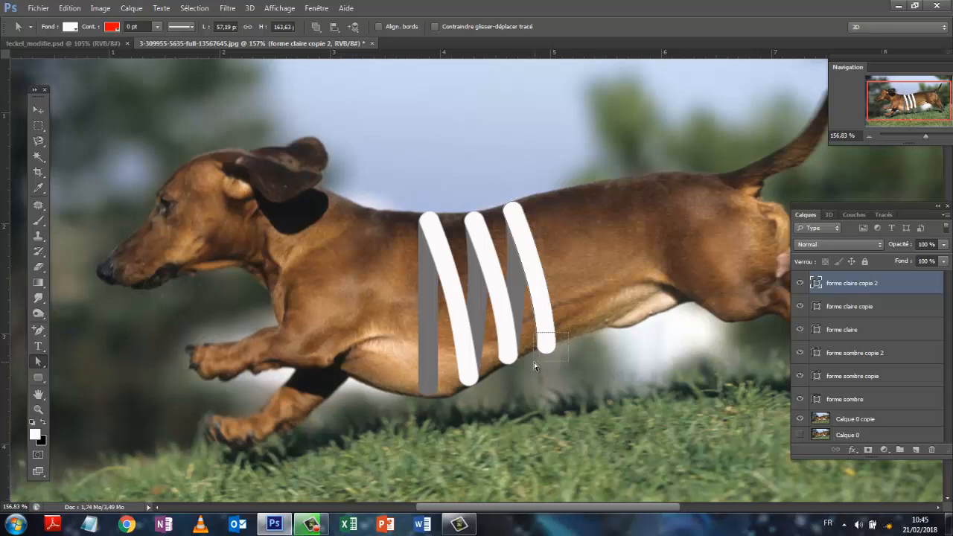
drag(549, 350, 546, 343)
- Place a duplicate of "forme sombre copie 2" with its foot at the third white band's bottom and lower its top to about 168 px high
click(871, 353)
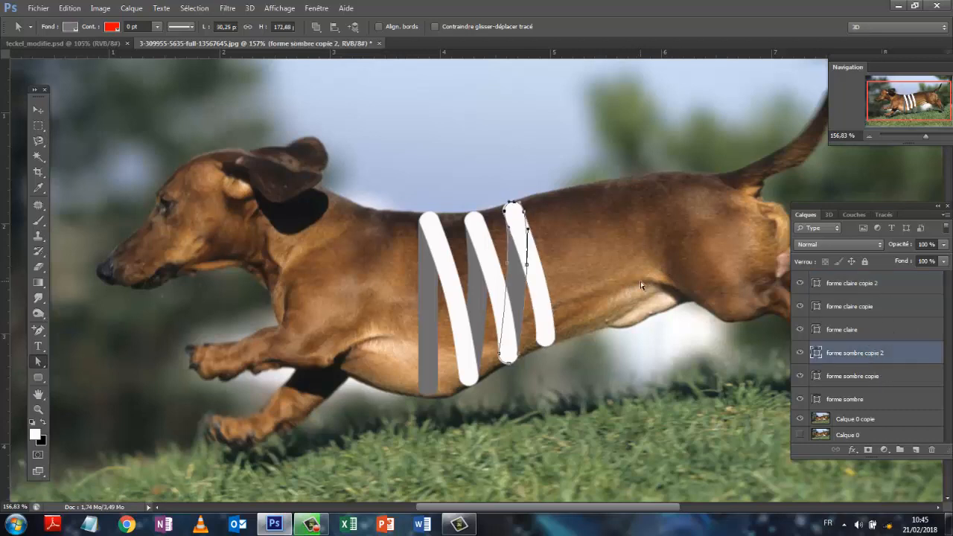
drag(868, 360, 915, 450)
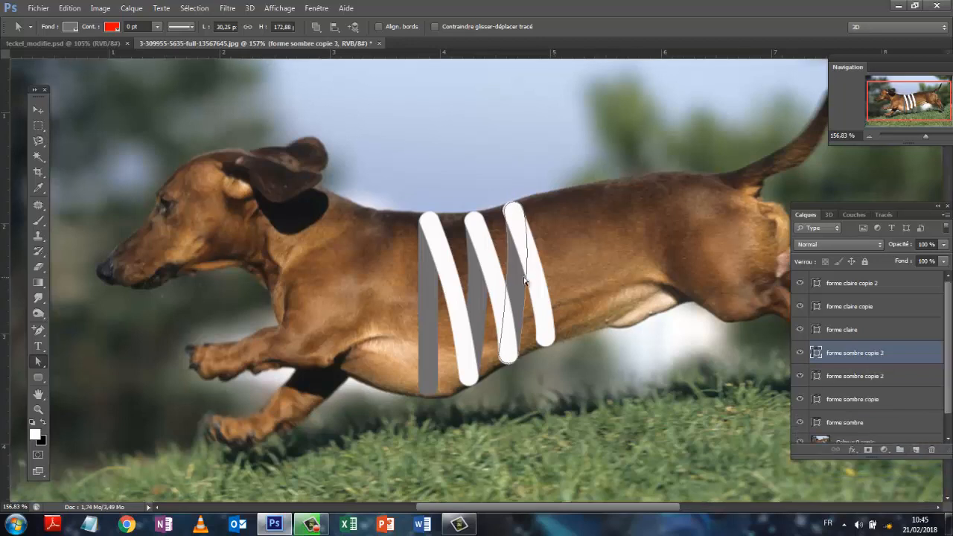
click(41, 109)
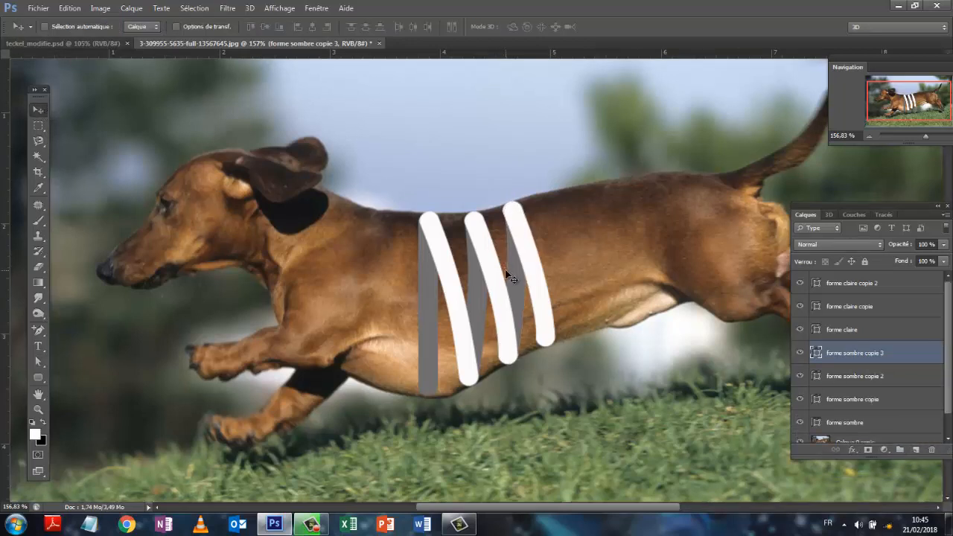
drag(513, 271, 548, 255)
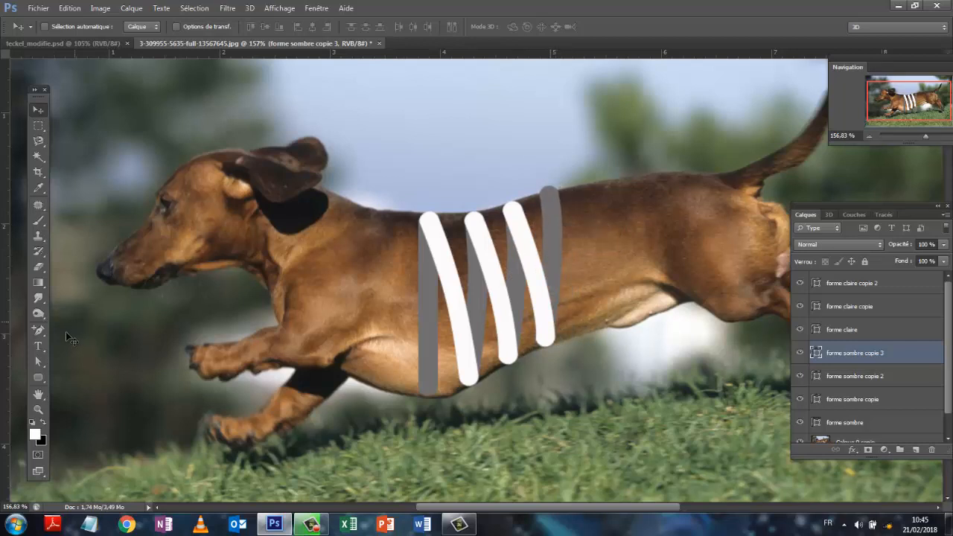
click(39, 363)
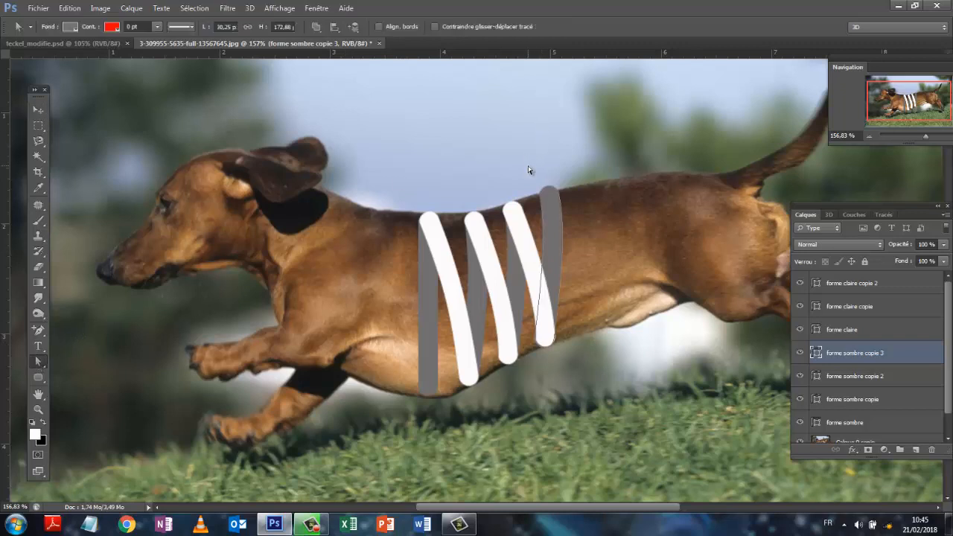
drag(573, 212, 551, 194)
- Duplicate the "forme claire copie 2" layer and move the white copy toward the tail so its top covers the fourth grey band's top
click(864, 283)
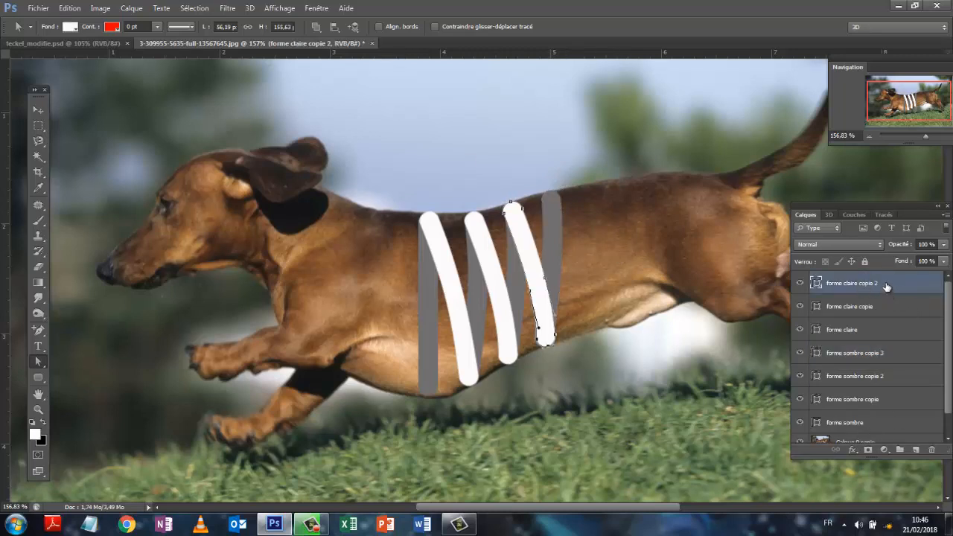
drag(883, 282, 917, 449)
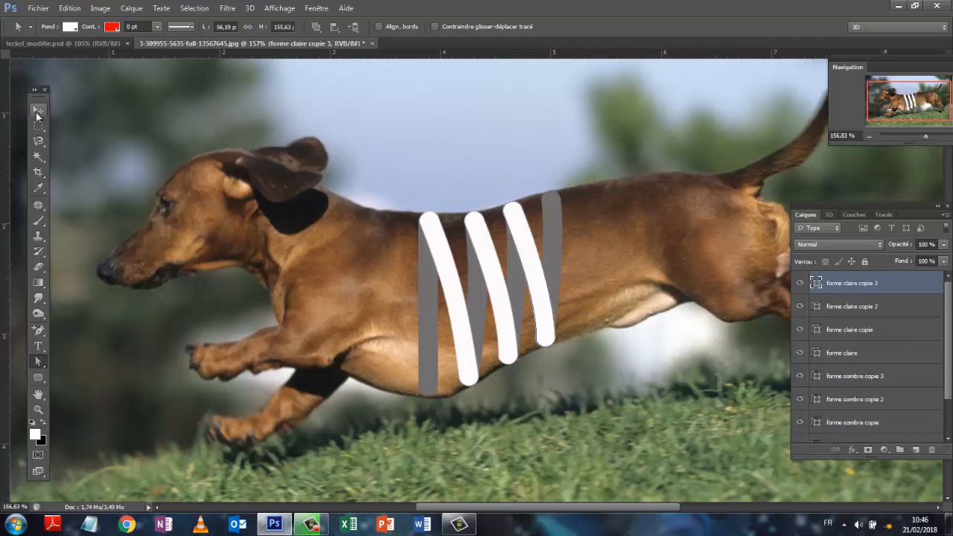
click(38, 110)
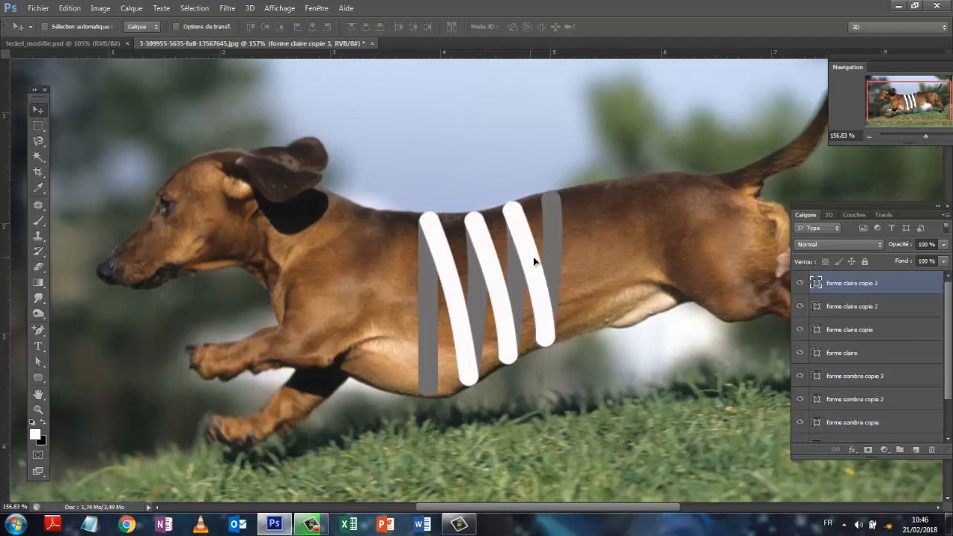
drag(532, 260, 569, 246)
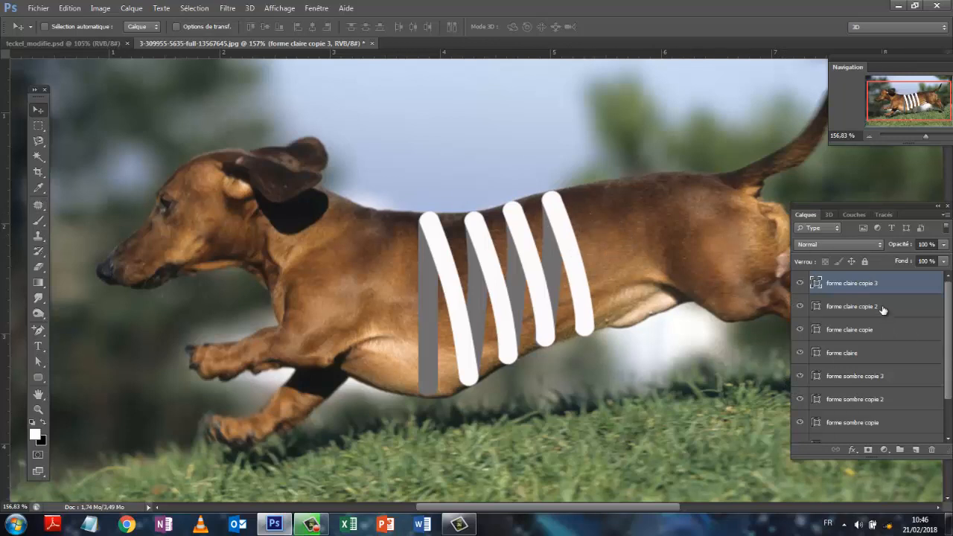
- Place a duplicate of "forme sombre copie 3" with its foot at the fourth white band's bottom and lower its top to the back line
click(878, 377)
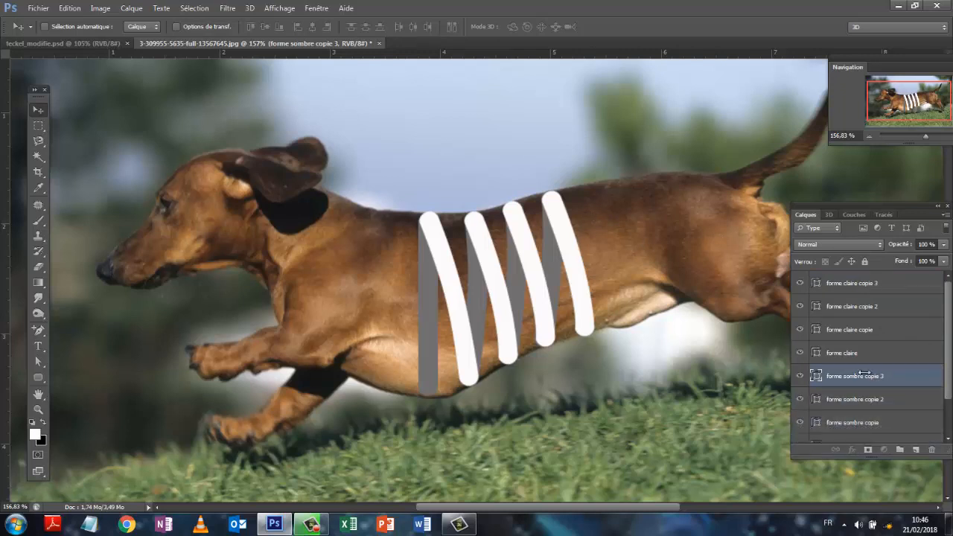
key(ctrl+j)
drag(551, 253, 591, 239)
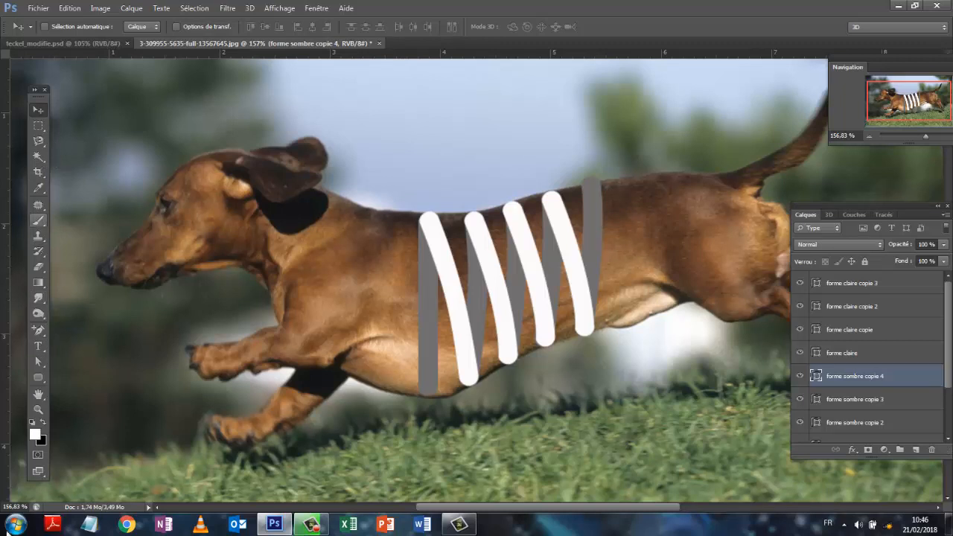
click(44, 364)
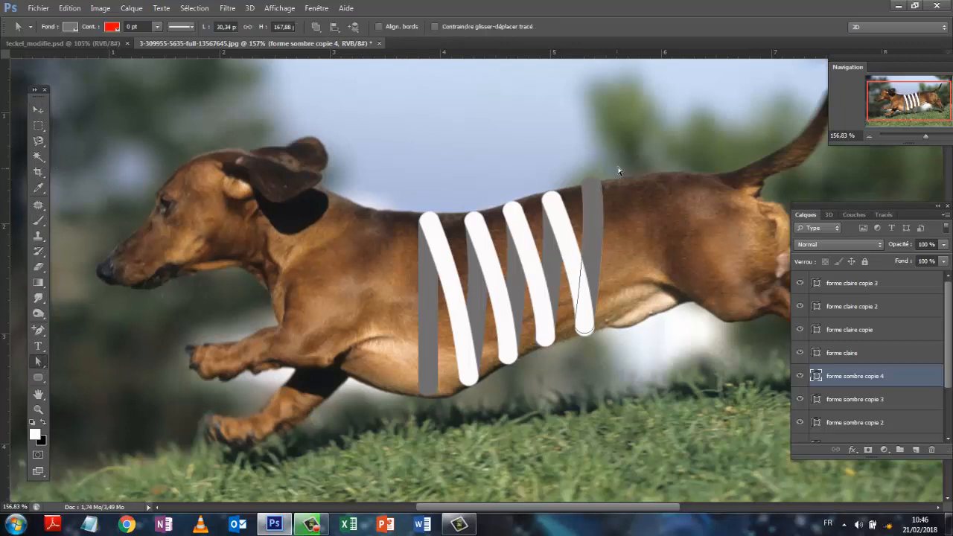
drag(555, 166, 590, 181)
- Place a duplicate of "forme claire copie 3" with its top over the fifth grey band's top and lengthen its lower end to about 159 px high
click(834, 283)
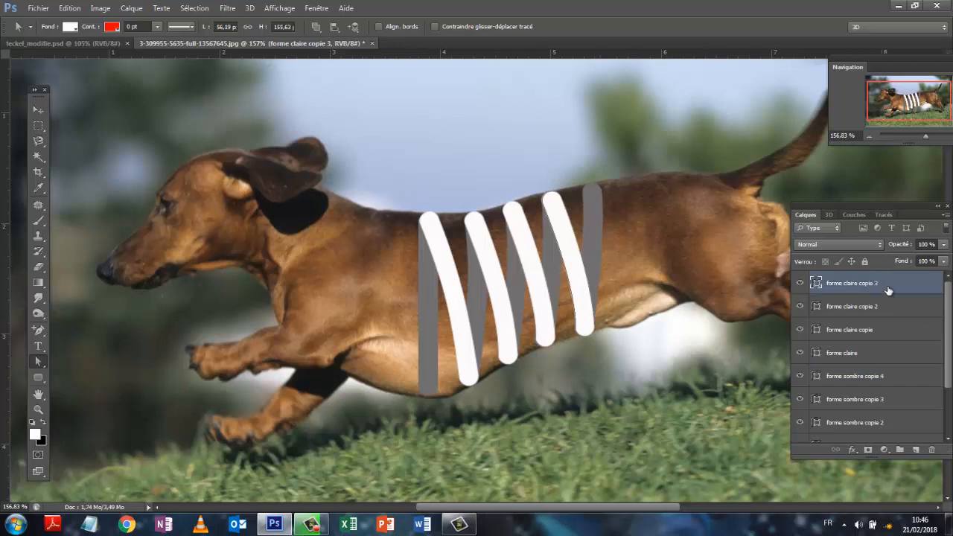
drag(889, 283, 917, 450)
click(39, 111)
drag(570, 250, 609, 244)
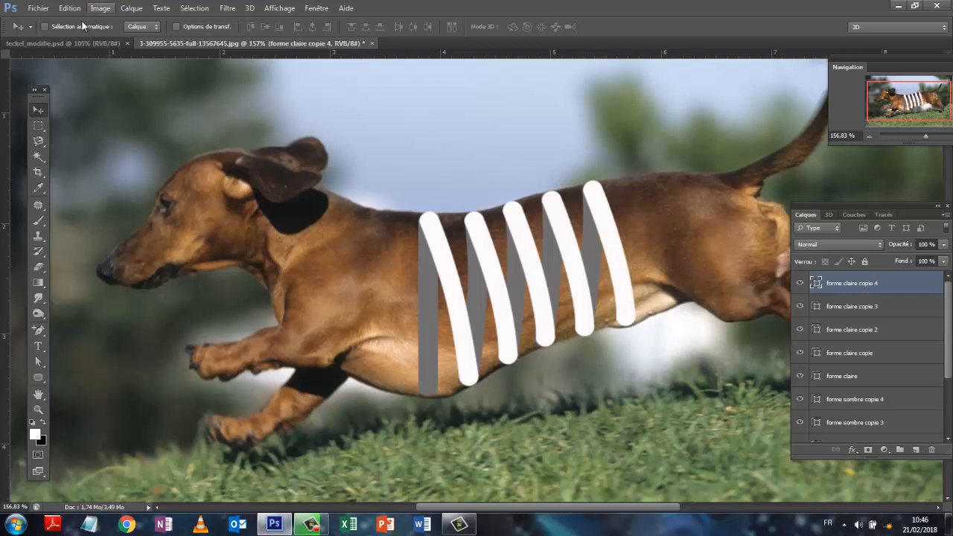
click(41, 362)
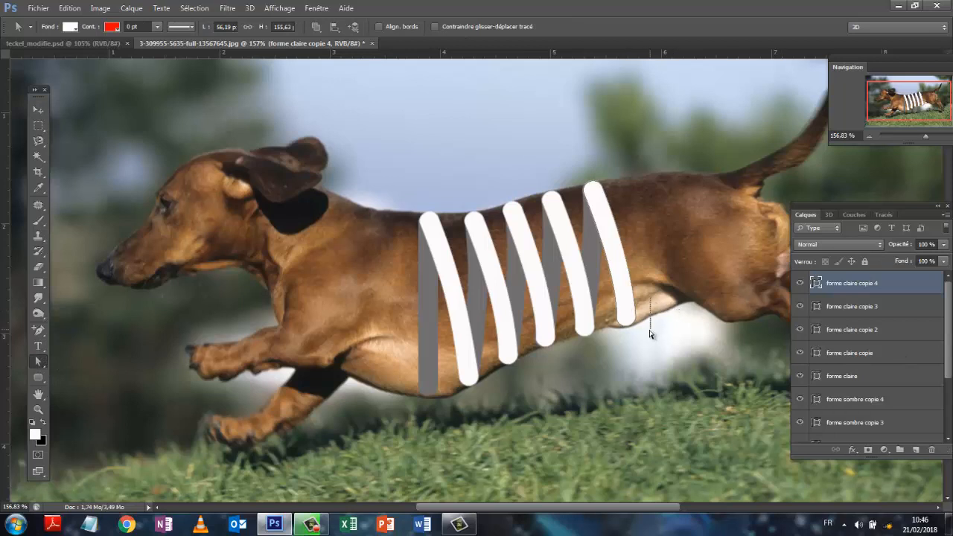
click(629, 329)
drag(629, 327, 629, 329)
- Duplicate the original straight "forme sombre" layer and move the copy toward the tail so its lower end meets the fifth white band's bottom
drag(949, 330, 951, 393)
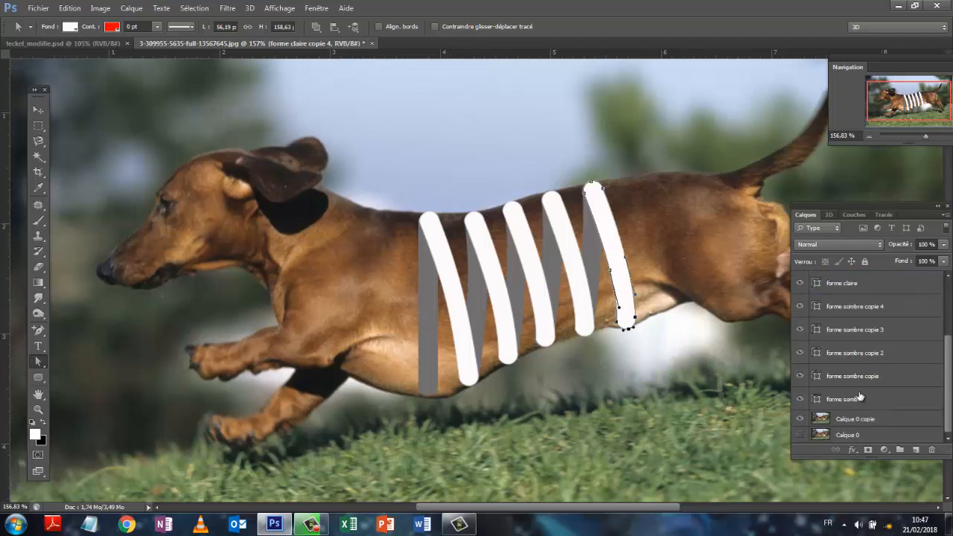
drag(860, 398, 917, 450)
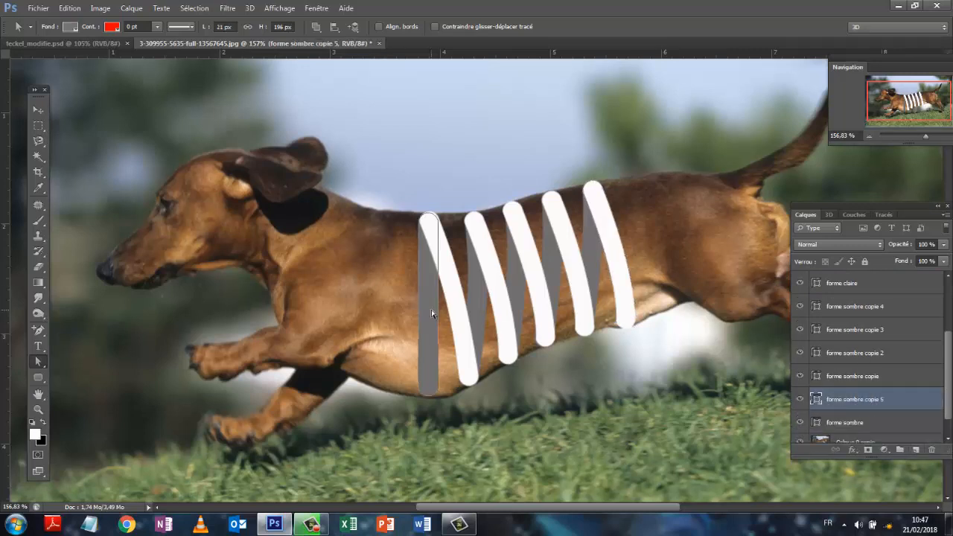
click(39, 110)
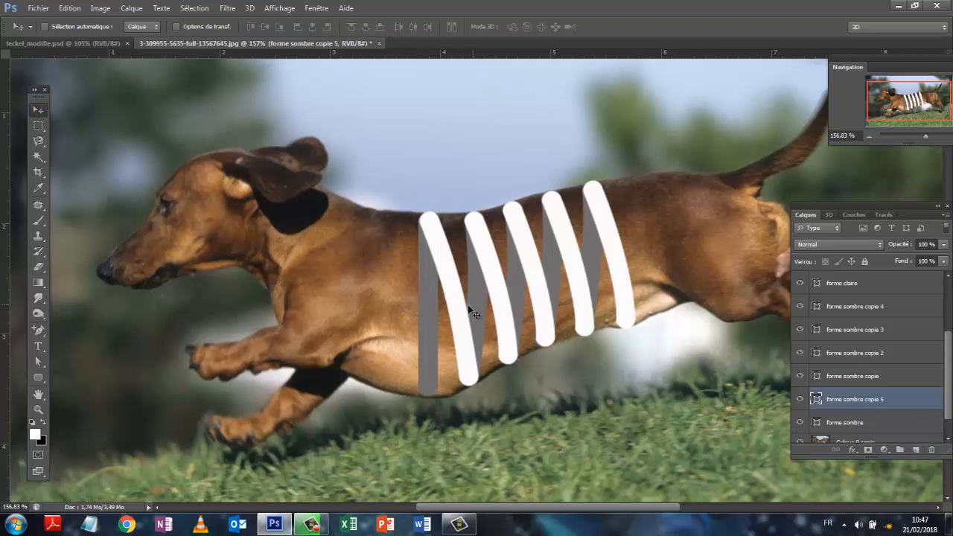
drag(450, 304, 650, 231)
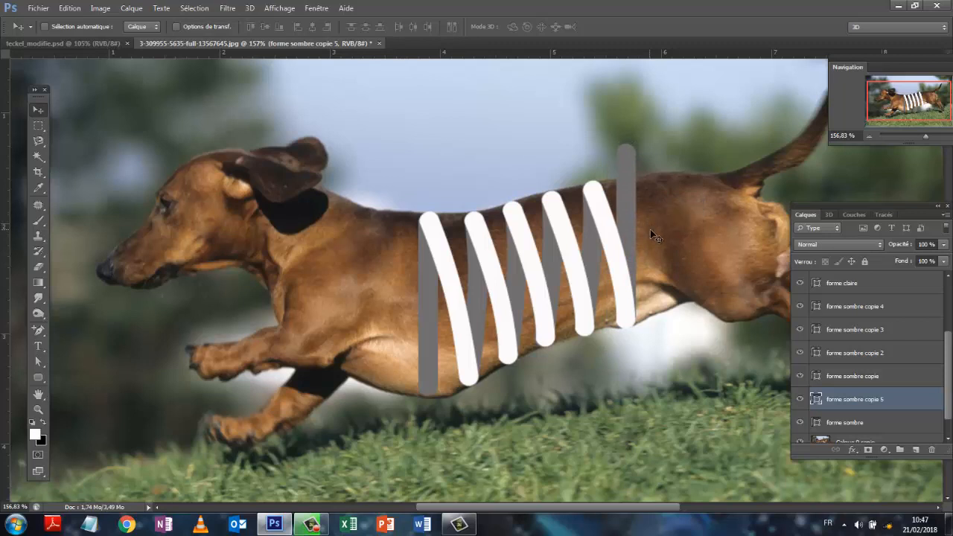
- Shorten the straight grey copy to a height of 158 px by lowering its upper end points to the back line, and nudge it into alignment
click(39, 361)
drag(609, 126, 657, 178)
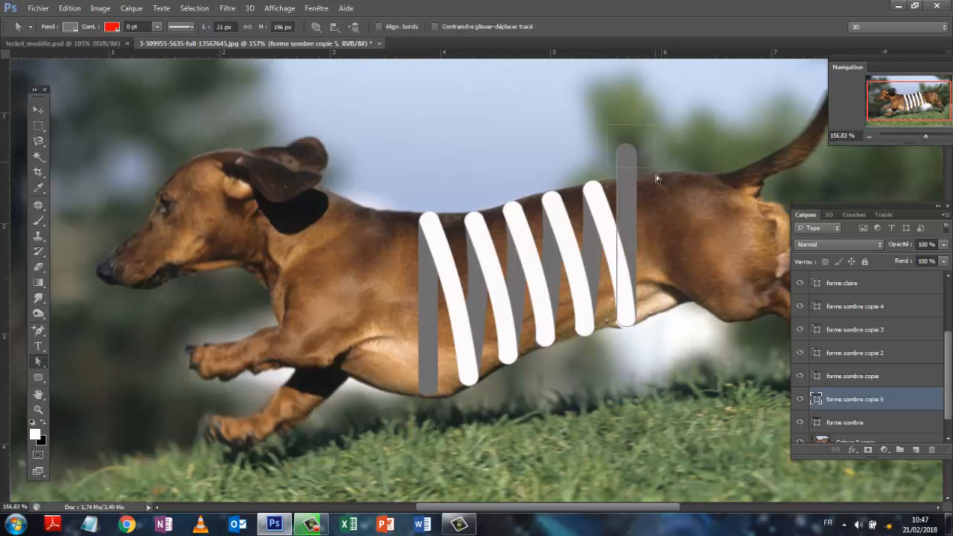
drag(625, 147, 626, 178)
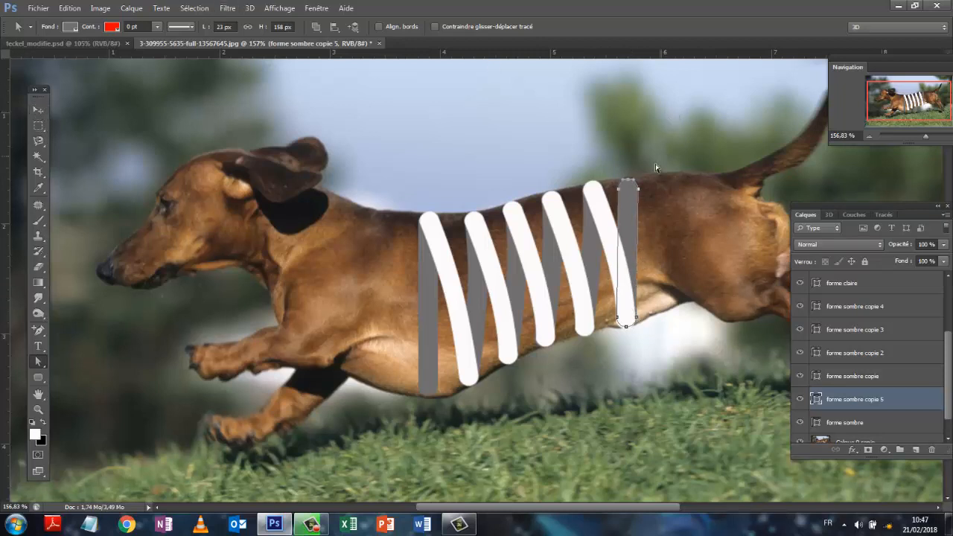
click(37, 109)
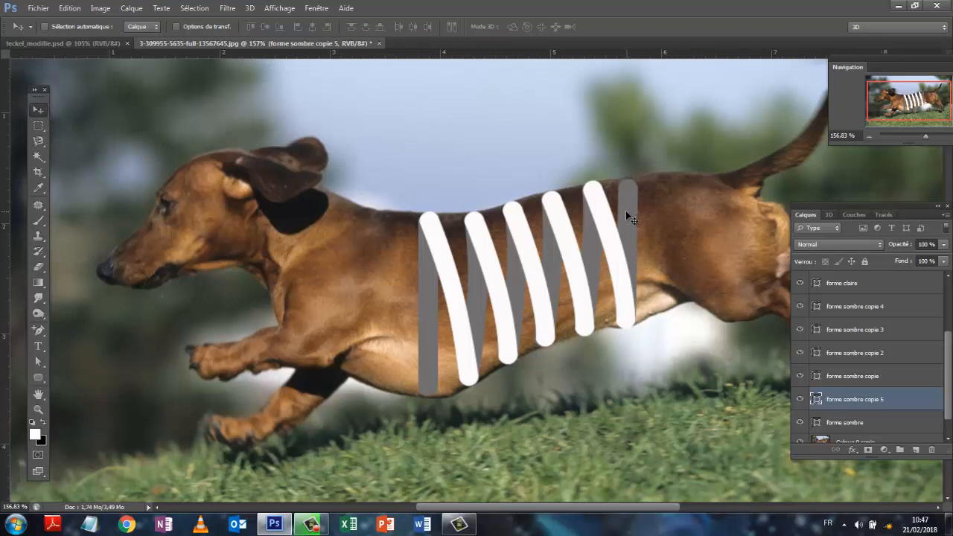
drag(626, 210, 624, 209)
drag(949, 353, 949, 300)
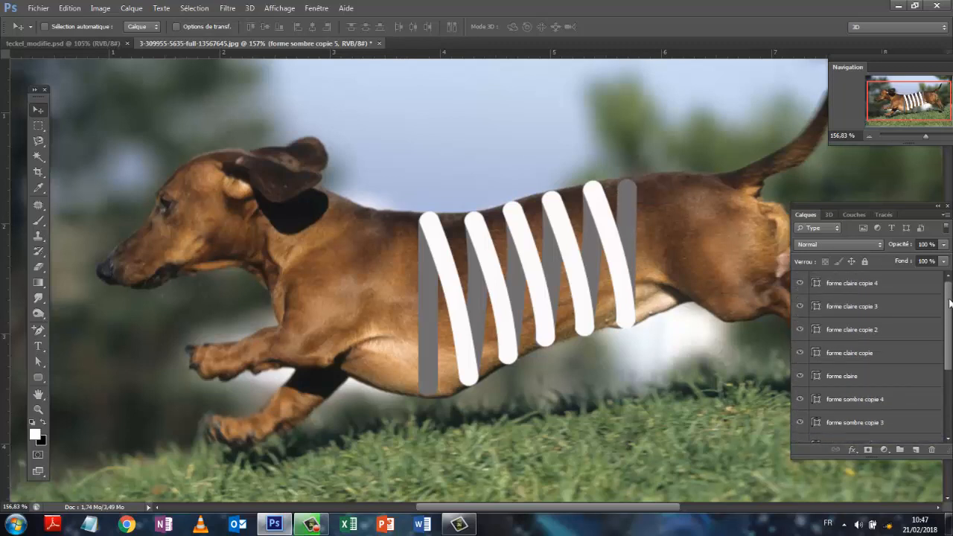
- Hide the "Calque 0 copie" photo and stamp all visible light and dark shapes into a new merged layer
click(886, 283)
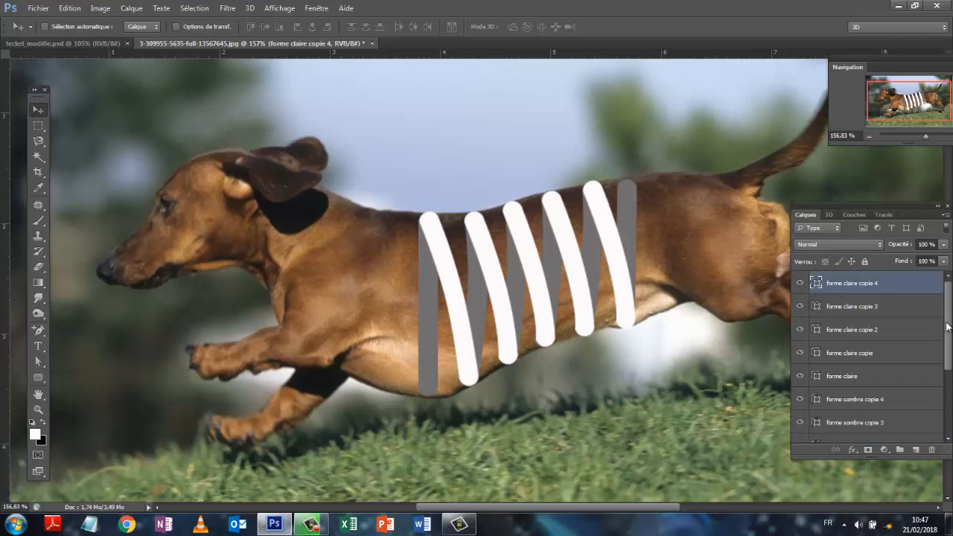
scroll(947, 387, down, 5)
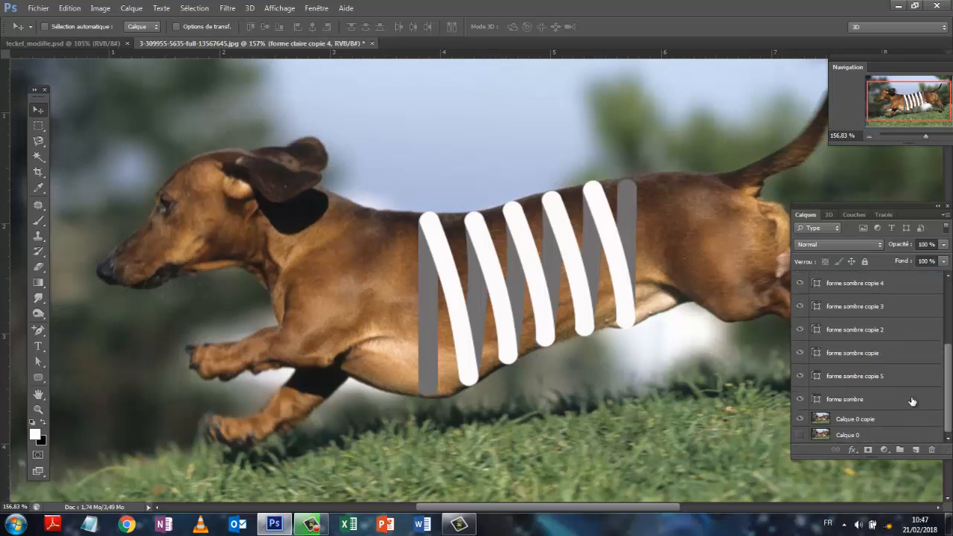
shift+click(909, 404)
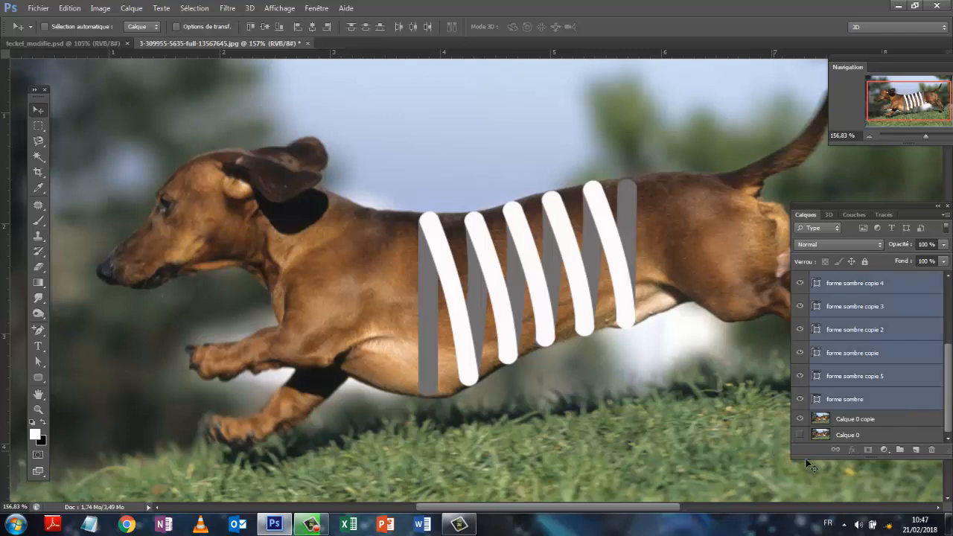
click(801, 420)
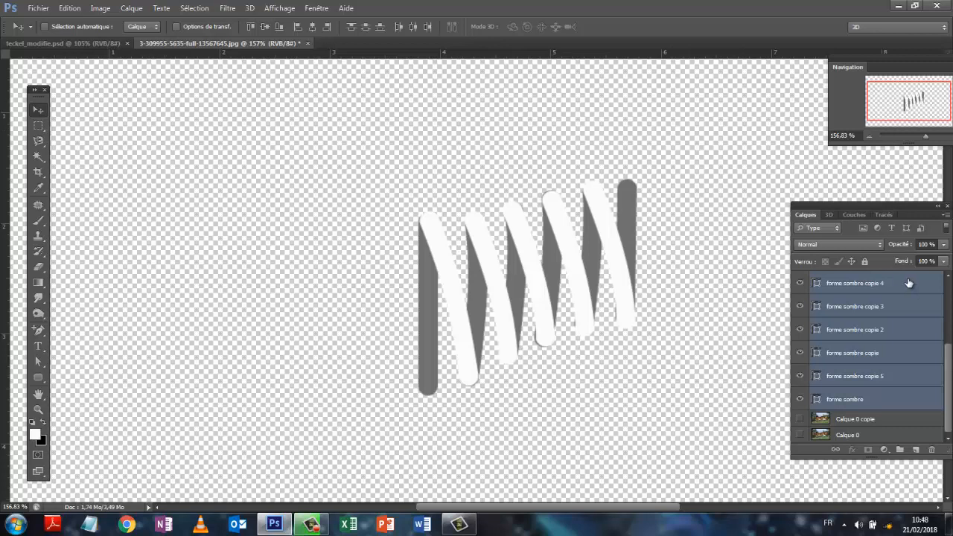
key(ctrl+alt+shift+e)
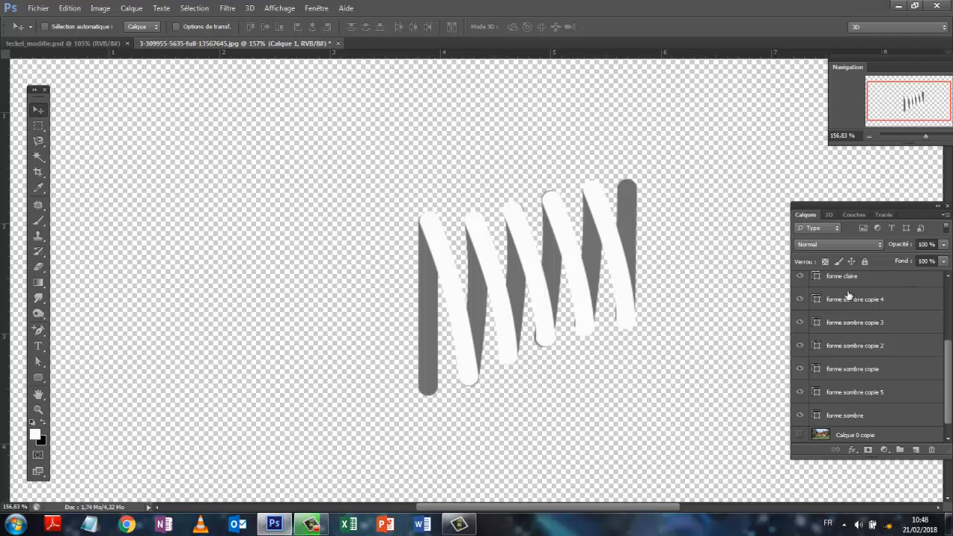
drag(947, 378, 945, 246)
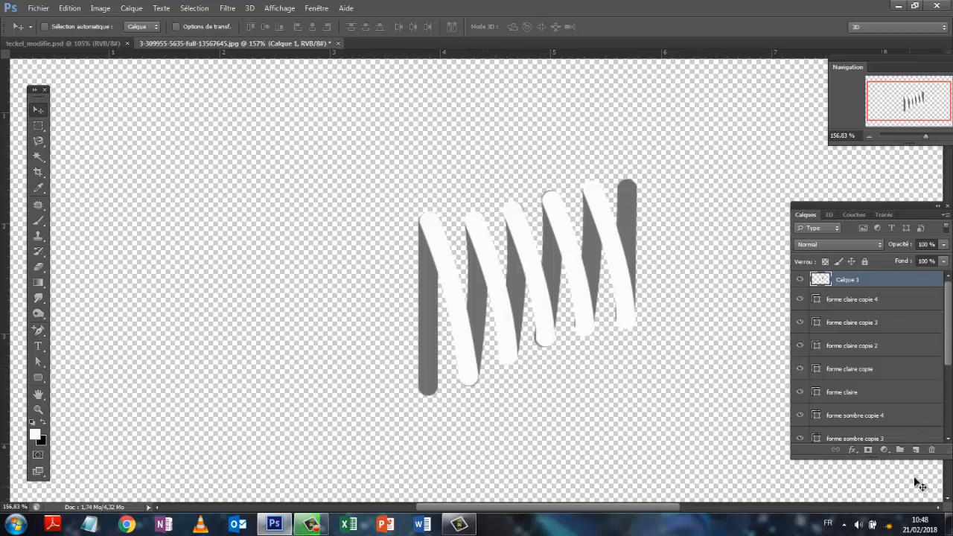
- Group all the shape layers from "forme claire copie 4" down to "forme sombre"
double_click(849, 299)
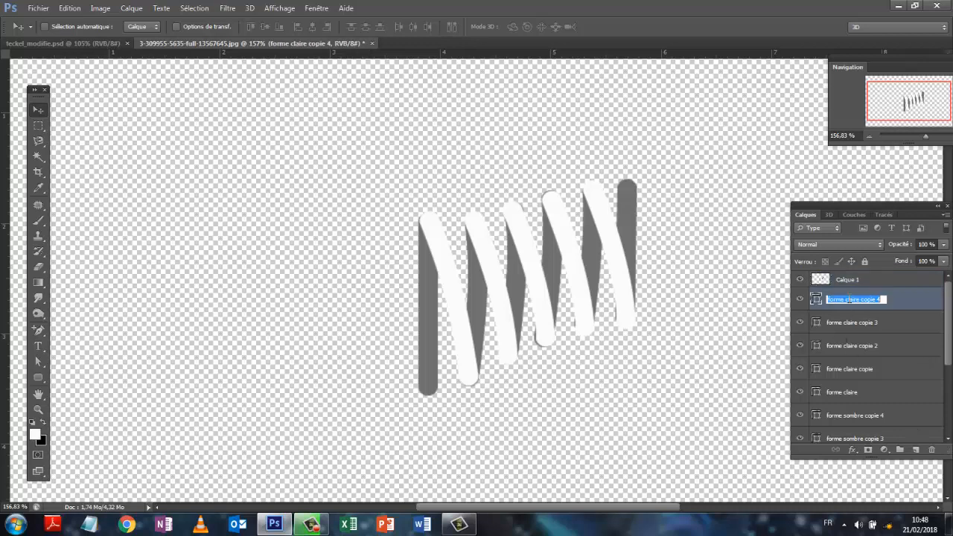
click(916, 305)
drag(950, 339, 945, 417)
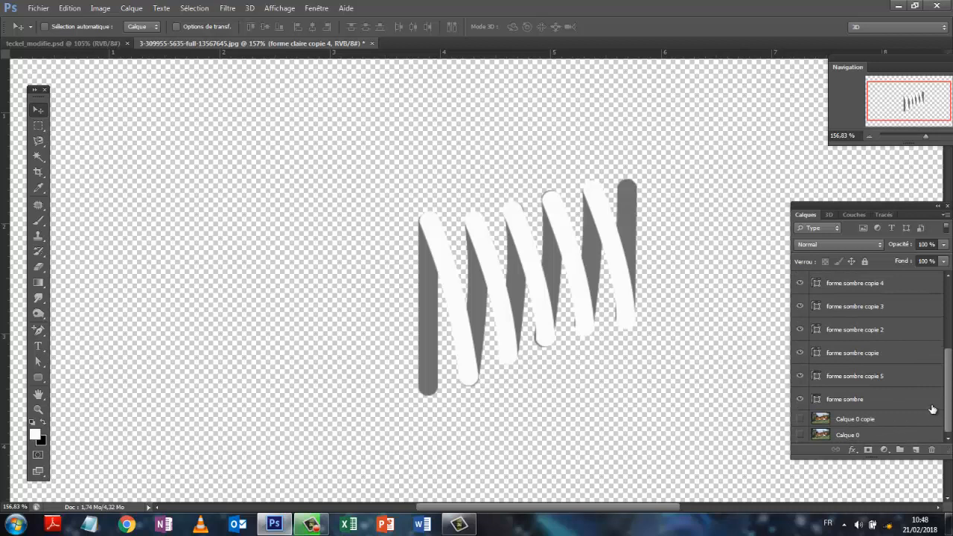
shift+click(876, 403)
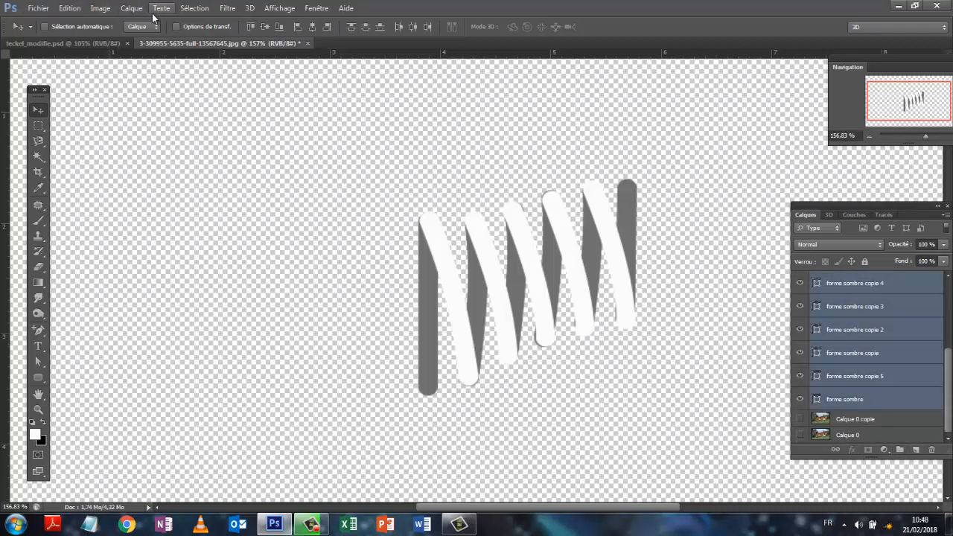
click(130, 9)
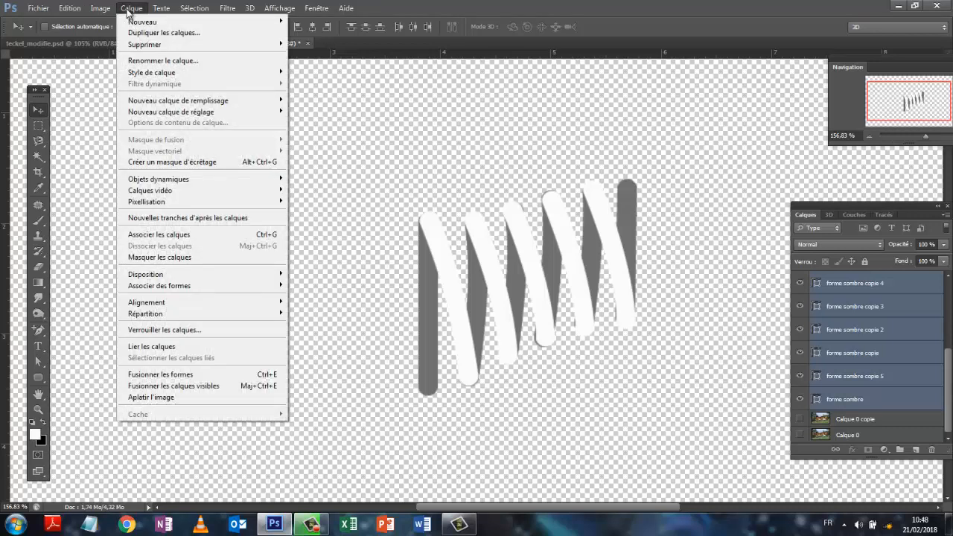
click(158, 237)
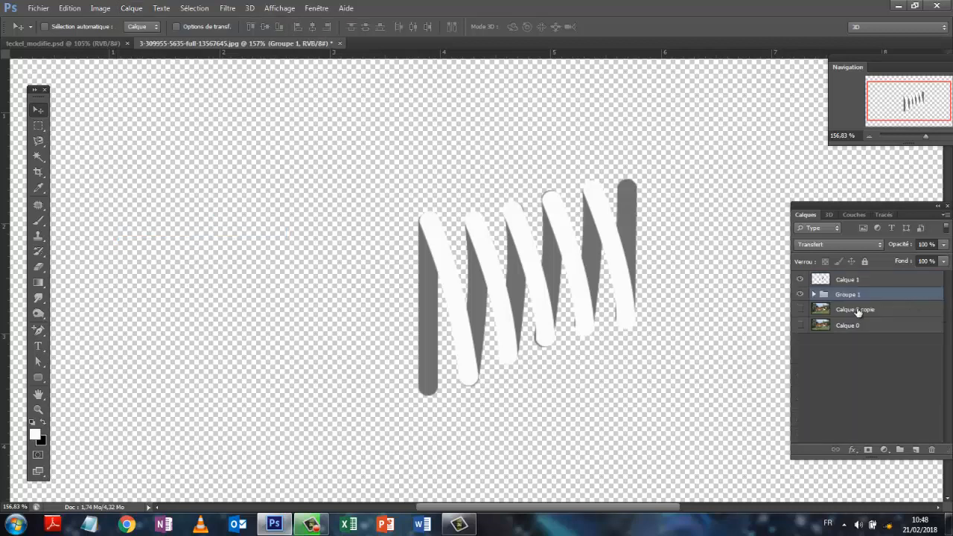
- Inside Groupe 1, group the layers "forme sombre copie 4" through "forme sombre" into a subgroup and collapse Groupe 1
click(813, 295)
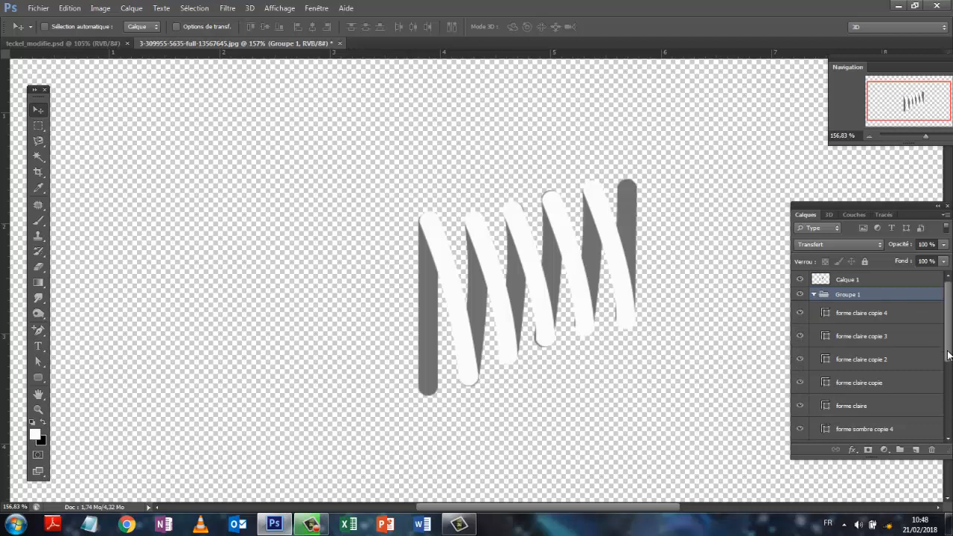
drag(948, 355, 948, 409)
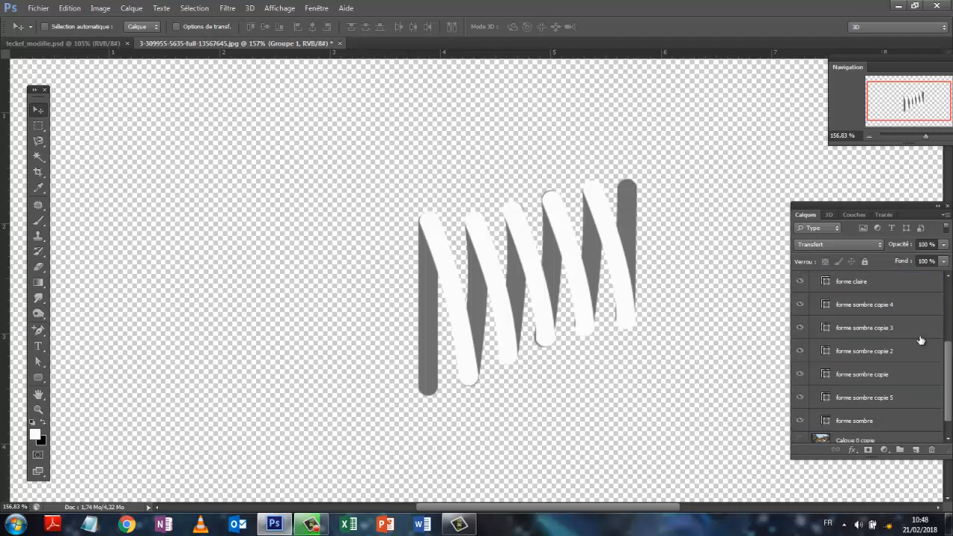
click(889, 309)
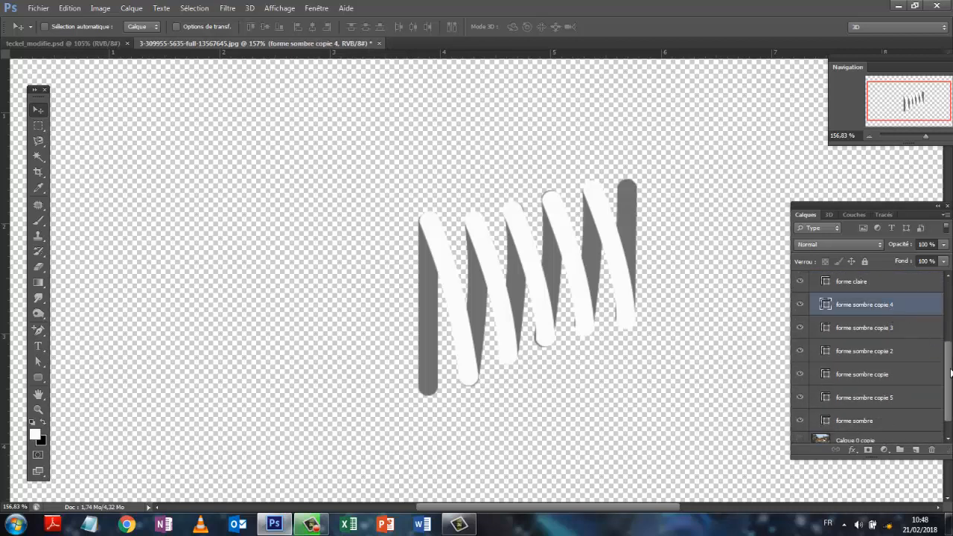
drag(952, 376, 951, 395)
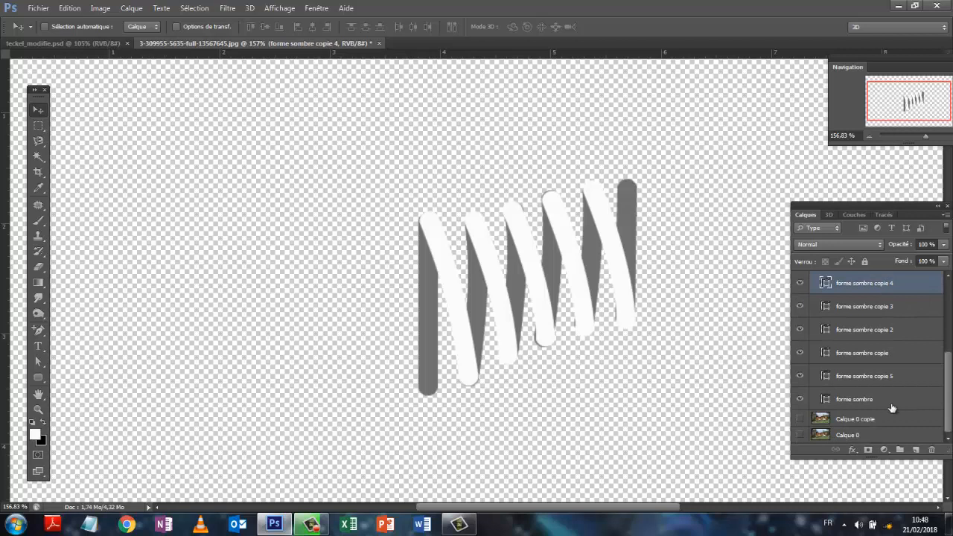
shift+click(892, 406)
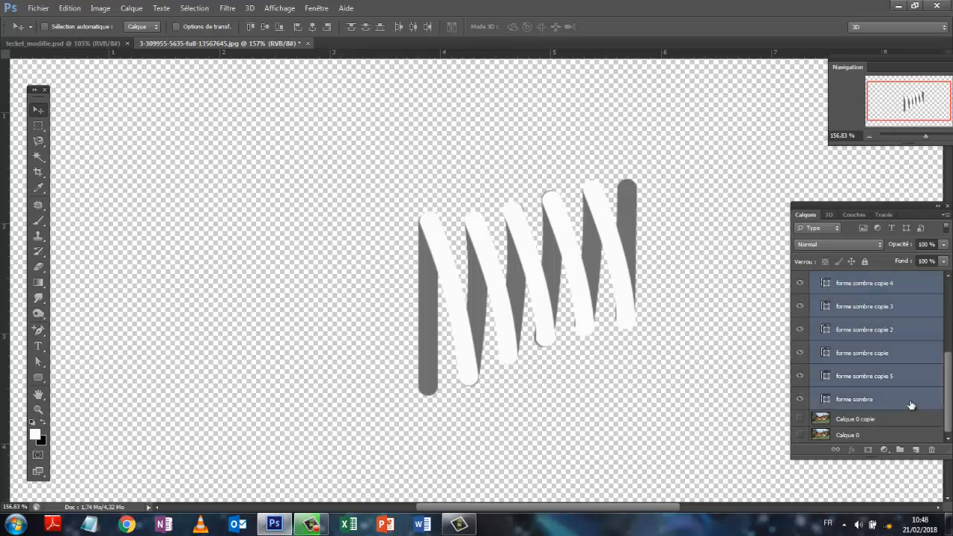
click(131, 8)
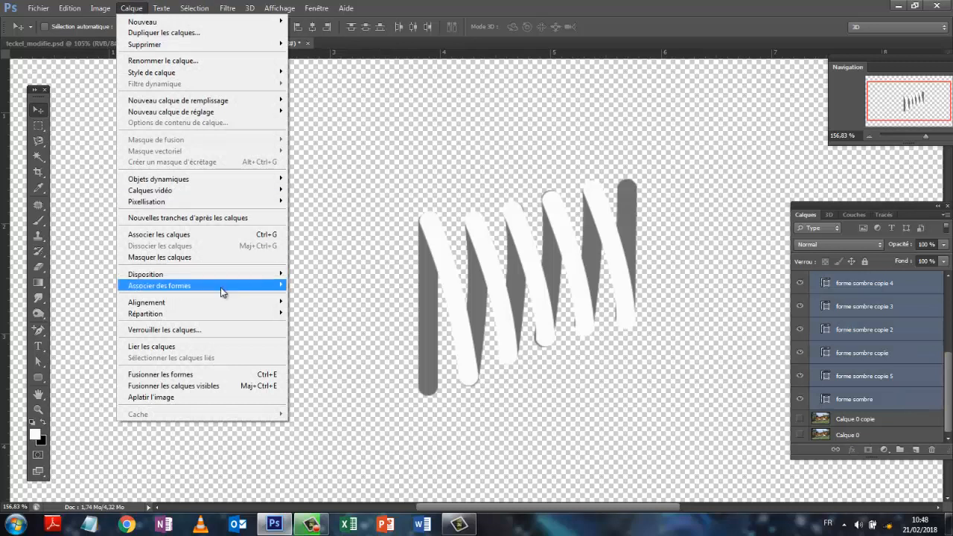
click(216, 234)
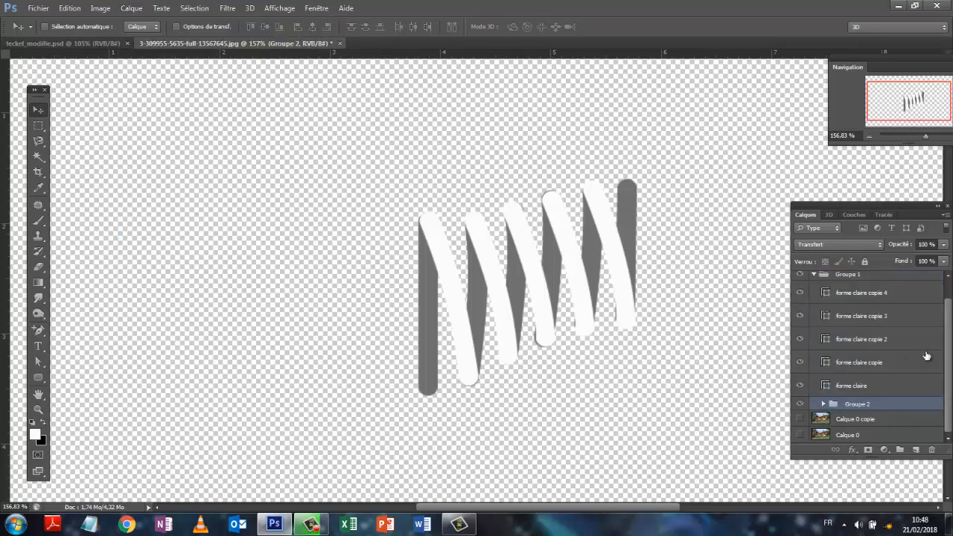
click(814, 274)
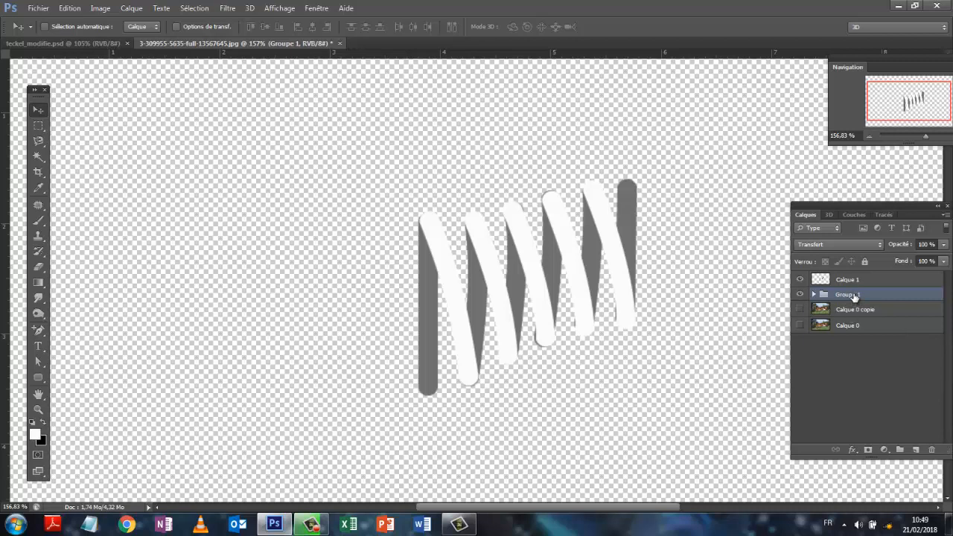
- Move Groupe 1 above the merged layer Calque 1 and rename that layer "tortillon"
mouse_move(854, 297)
mouse_down()
mouse_move(853, 270)
mouse_move(854, 279)
mouse_up()
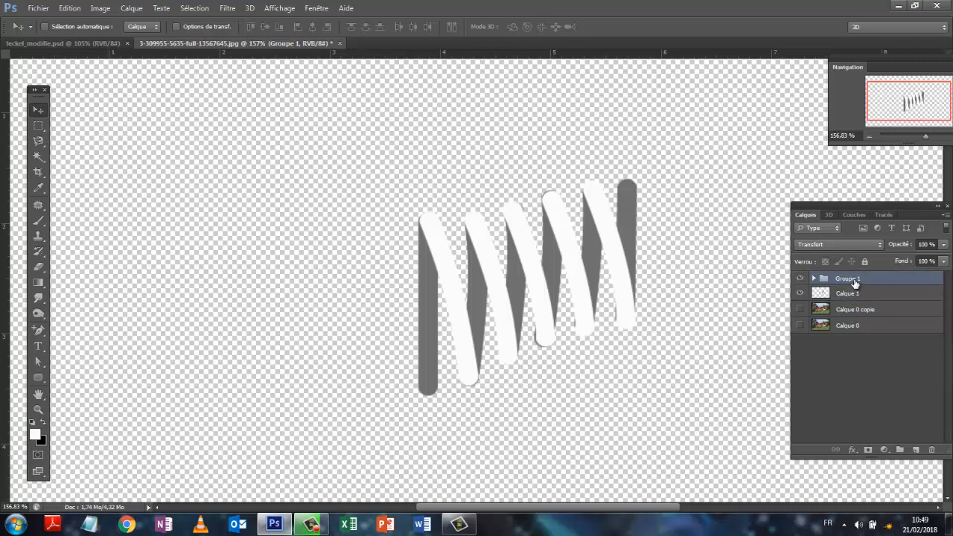
double_click(847, 295)
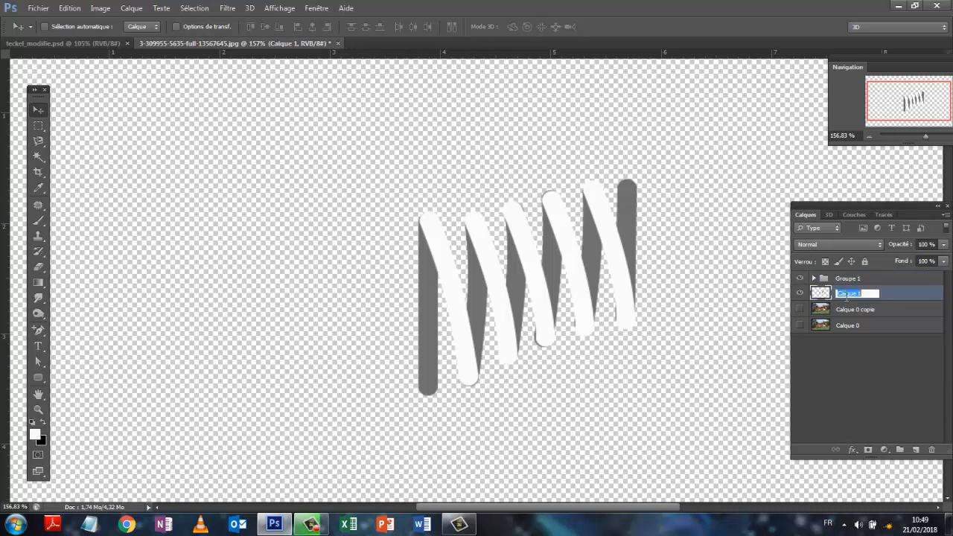
text(l)
text(ortillon)
key(Return)
- Show "Calque 0 copie", move it directly above "tortillon" and clip it to that layer
click(800, 309)
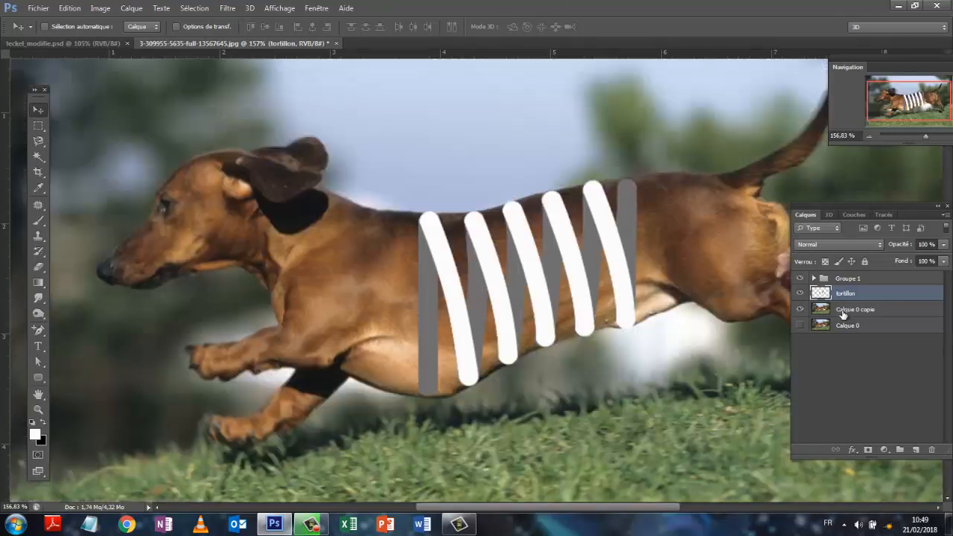
drag(841, 311, 841, 283)
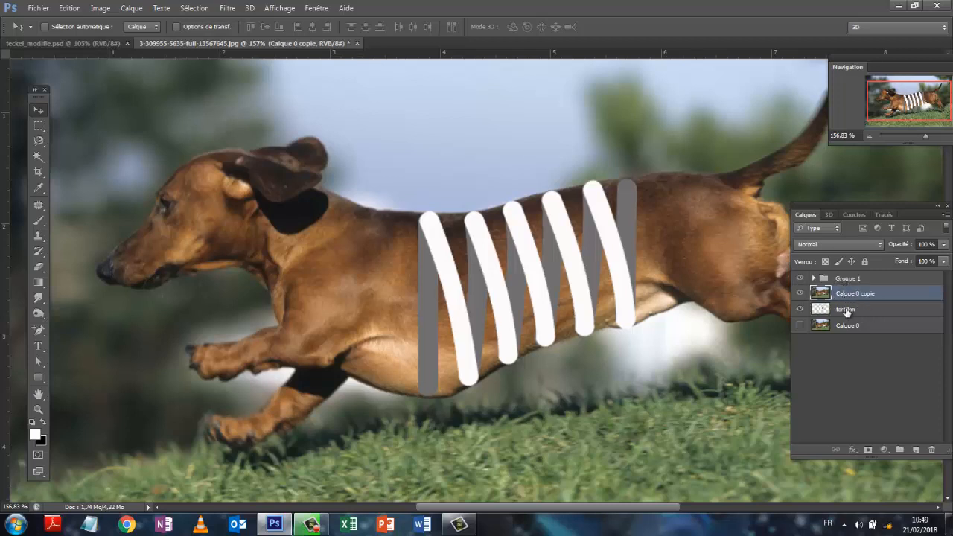
alt+click(888, 299)
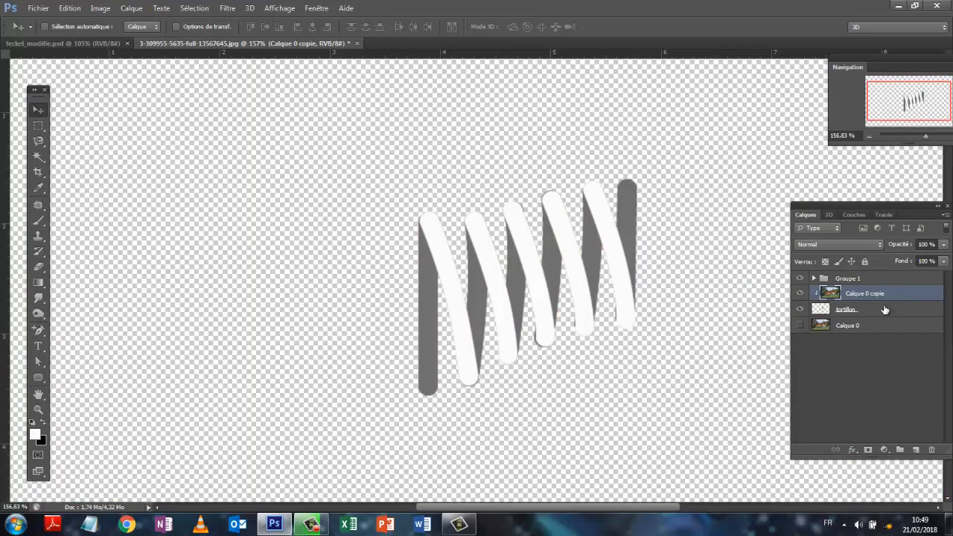
- Hide Groupe 1 to check the clipped spiral, then make the Calque 0 photo and Groupe 1 visible
click(801, 278)
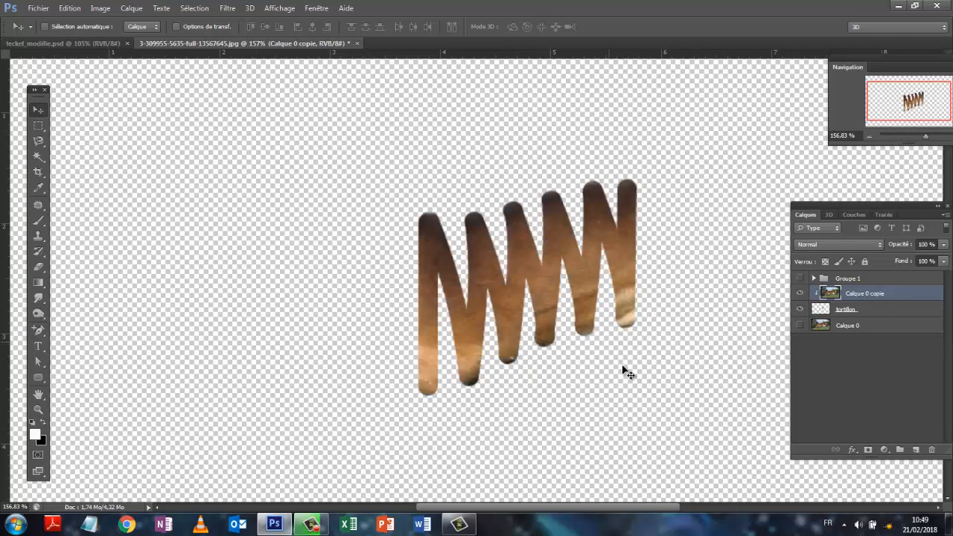
click(800, 325)
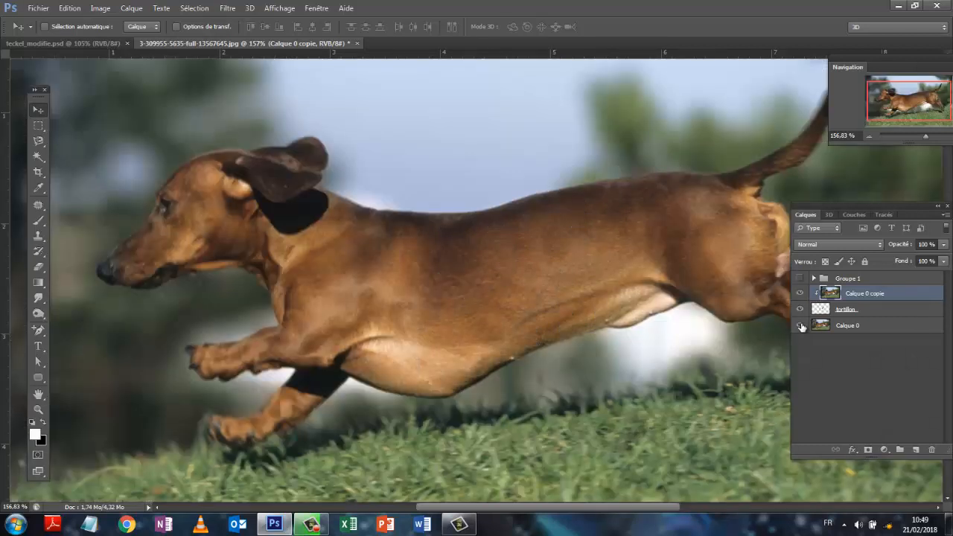
click(848, 327)
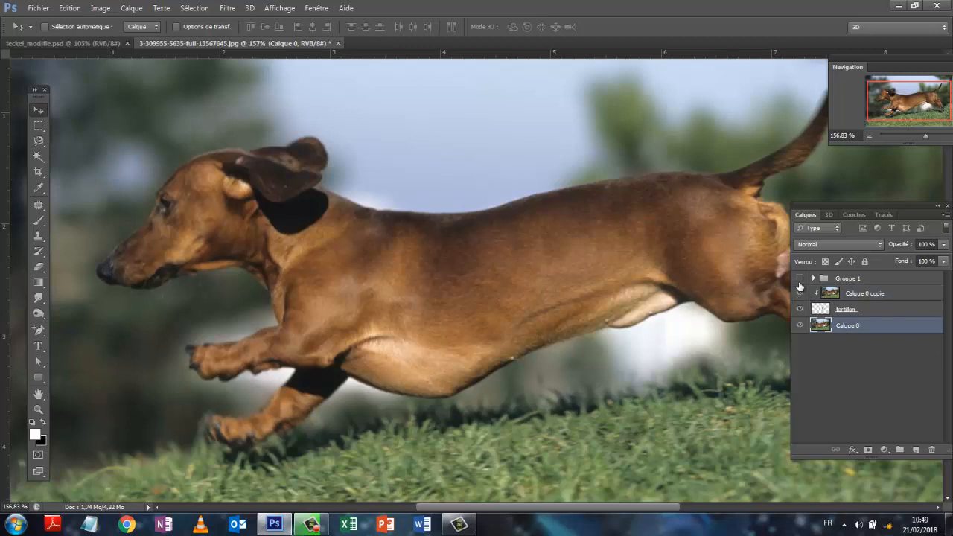
click(800, 294)
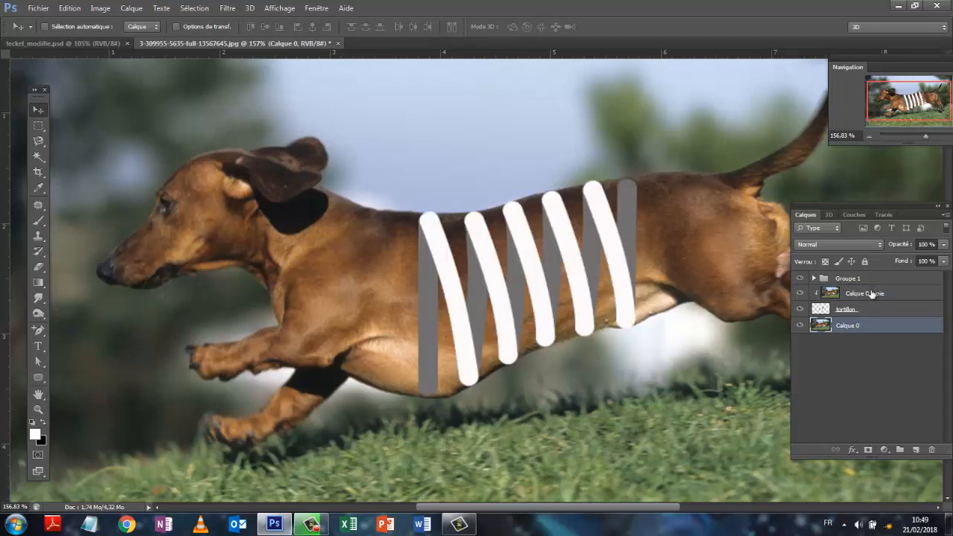
- Add a white layer mask to the Calque 0 photo layer
click(864, 312)
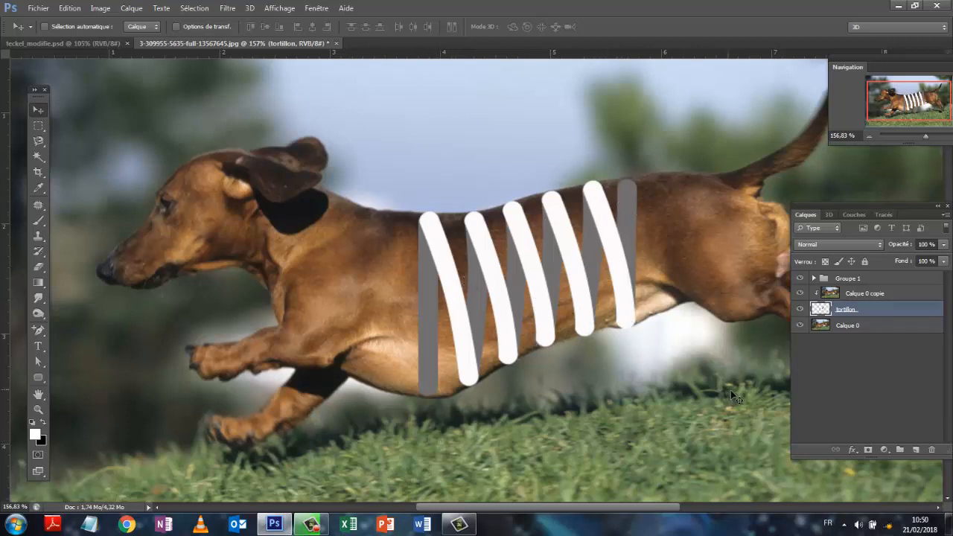
click(853, 330)
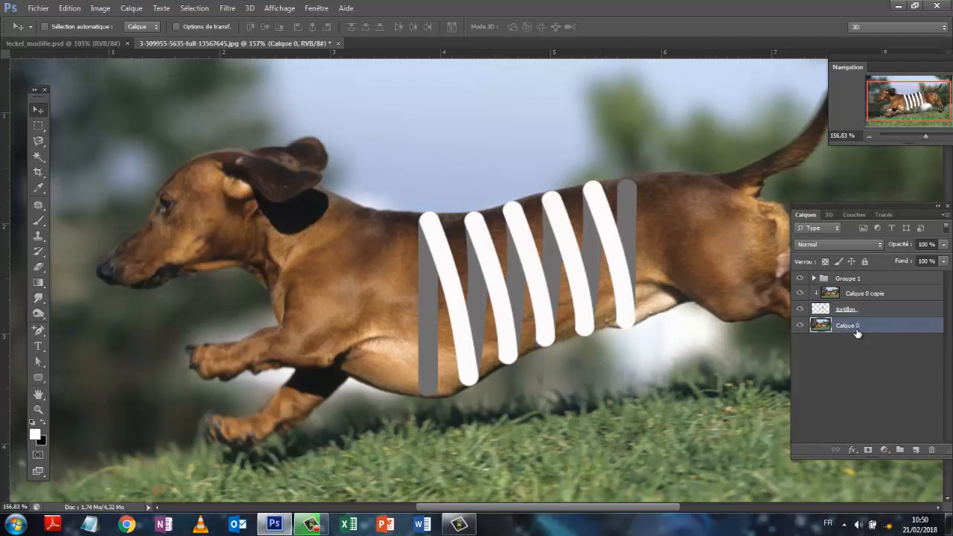
click(868, 451)
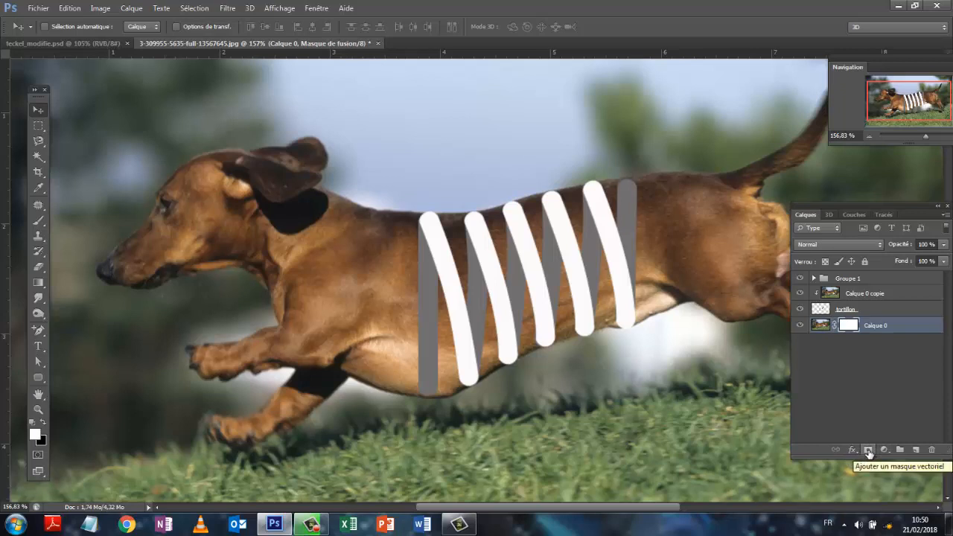
- Set up the Brush with black as the foreground colour, a hard round tip, 68 px size and 100% hardness
click(39, 222)
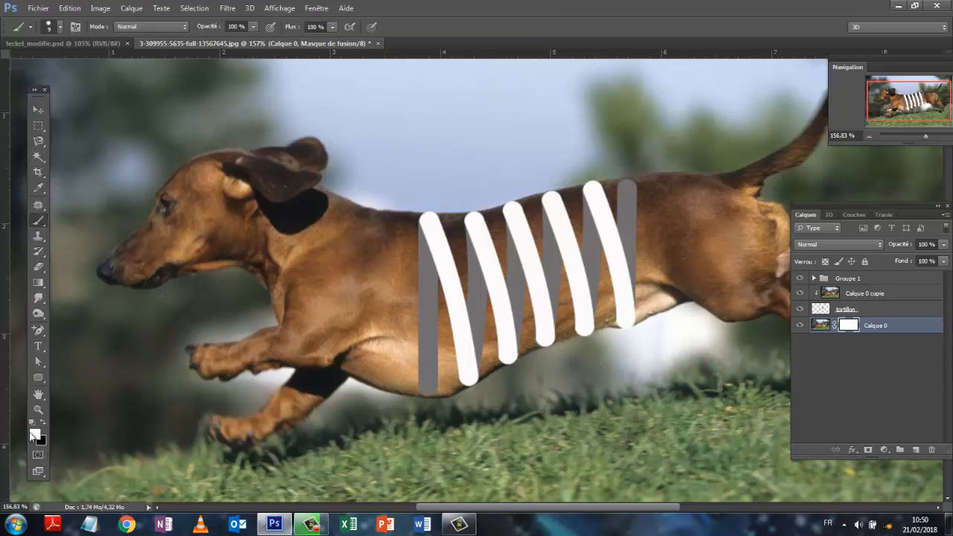
key(x)
click(60, 27)
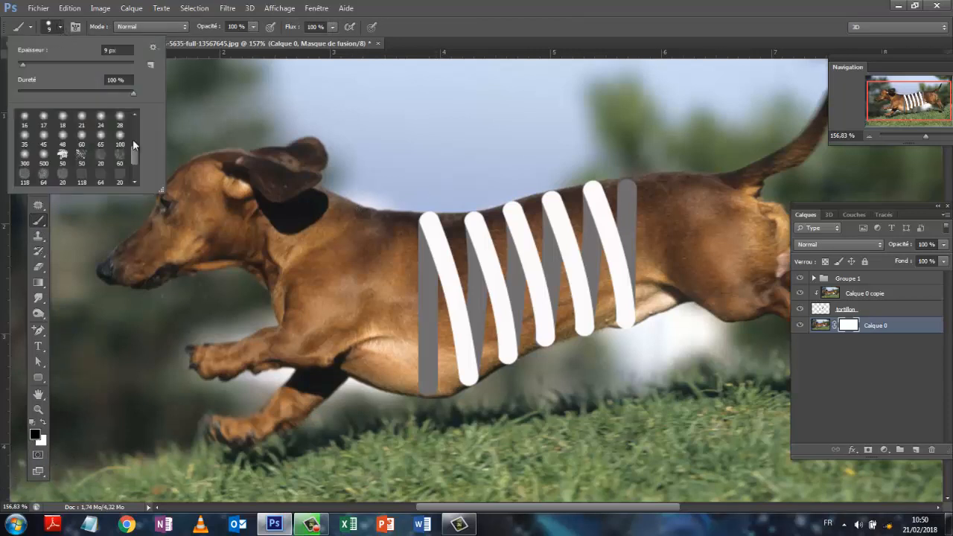
drag(131, 152, 133, 125)
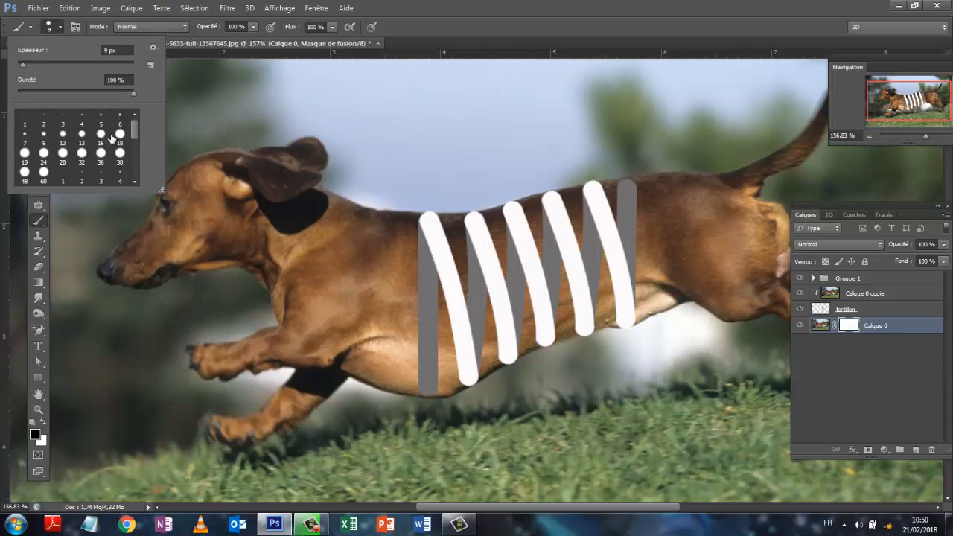
click(121, 136)
drag(28, 64, 57, 64)
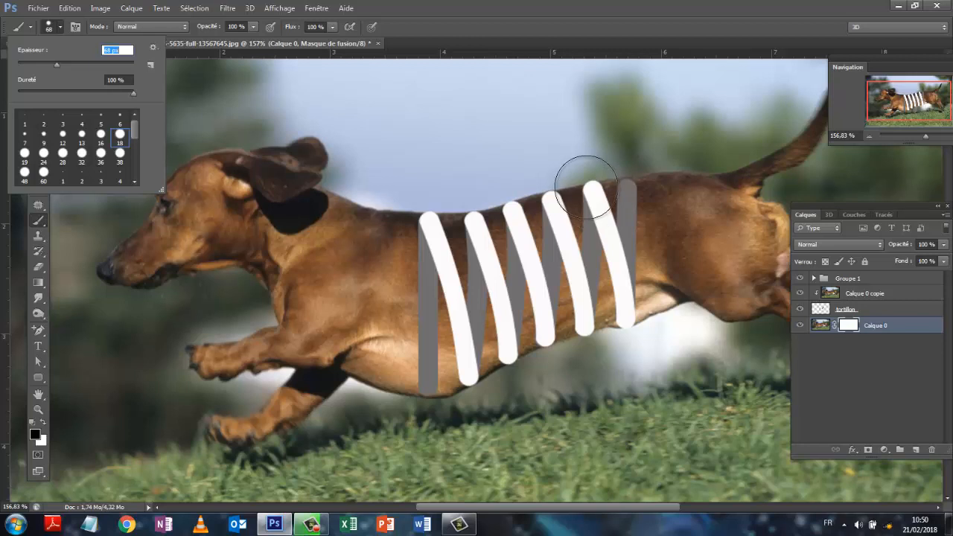
- Paint black on the Calque 0 mask to hide the dog's midsection around the spiral, and hide Groupe 1
click(598, 185)
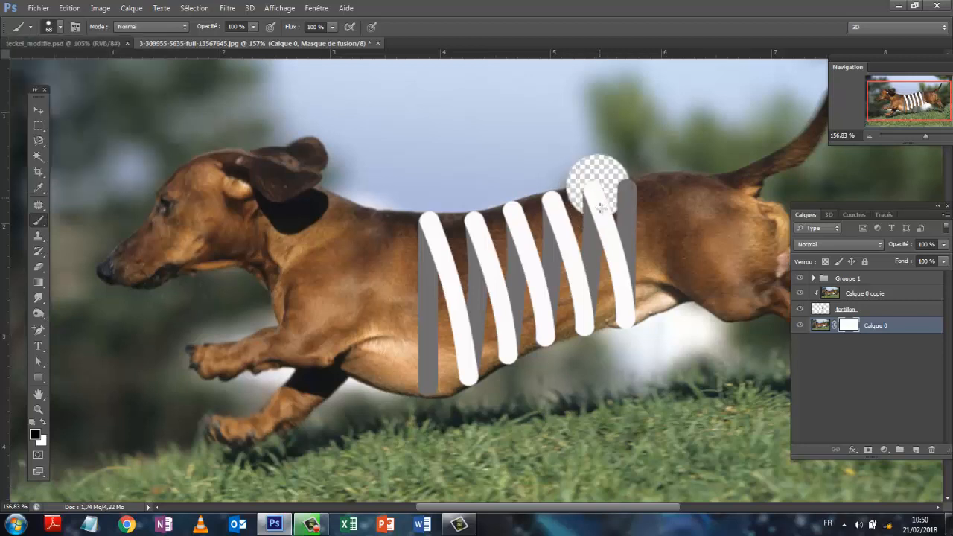
mouse_move(600, 208)
mouse_down()
mouse_move(607, 317)
mouse_move(603, 307)
mouse_move(530, 313)
mouse_move(495, 350)
mouse_move(458, 346)
mouse_move(436, 378)
mouse_move(432, 290)
mouse_up()
mouse_move(436, 274)
mouse_down()
mouse_move(441, 231)
mouse_move(569, 216)
mouse_move(567, 271)
mouse_move(488, 290)
mouse_move(484, 359)
mouse_move(530, 319)
mouse_move(575, 303)
mouse_move(573, 313)
mouse_move(585, 276)
mouse_up()
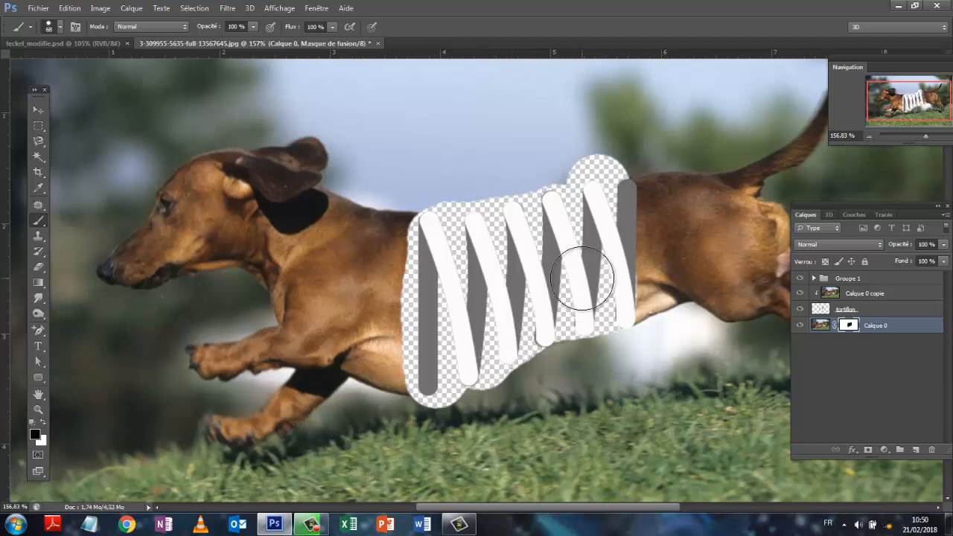
click(879, 378)
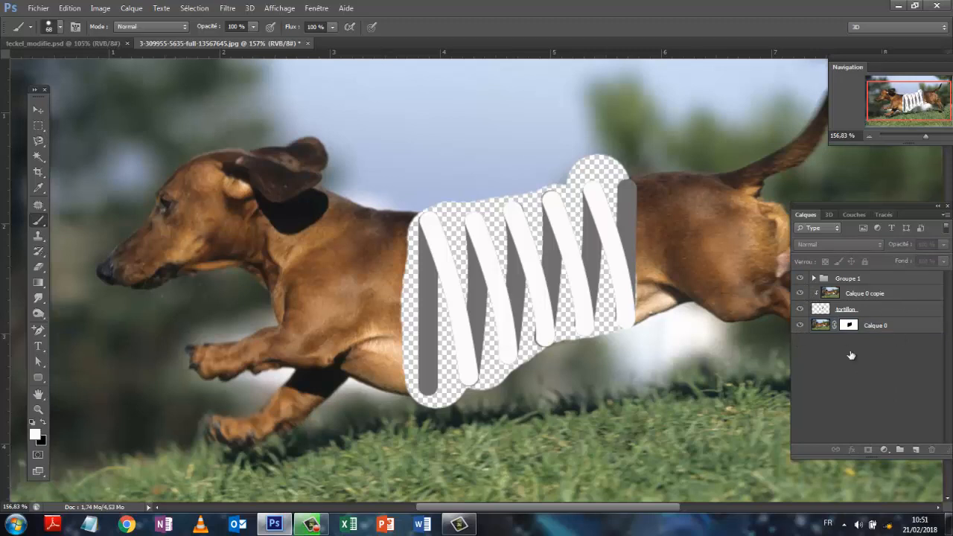
click(800, 279)
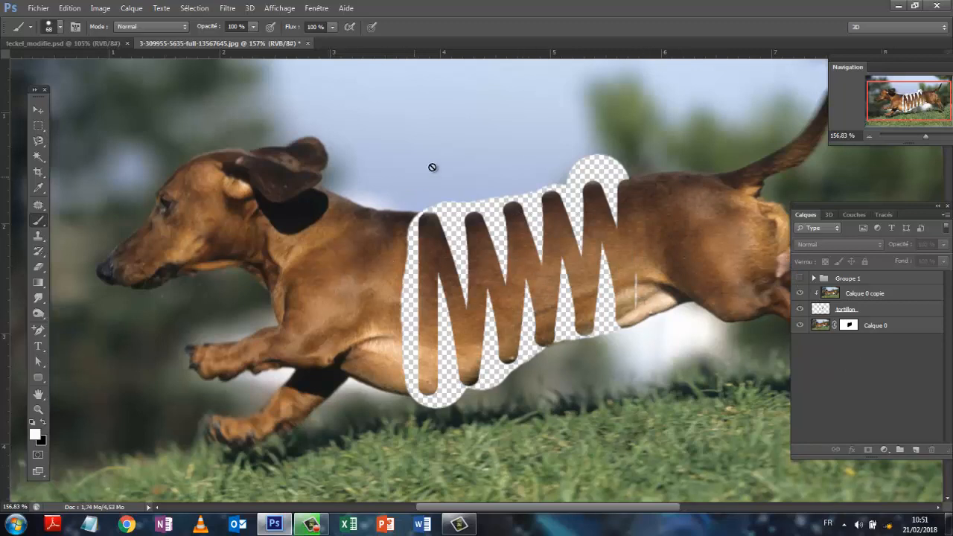
- Make the layer mask of Calque 0 active again for painting
click(870, 333)
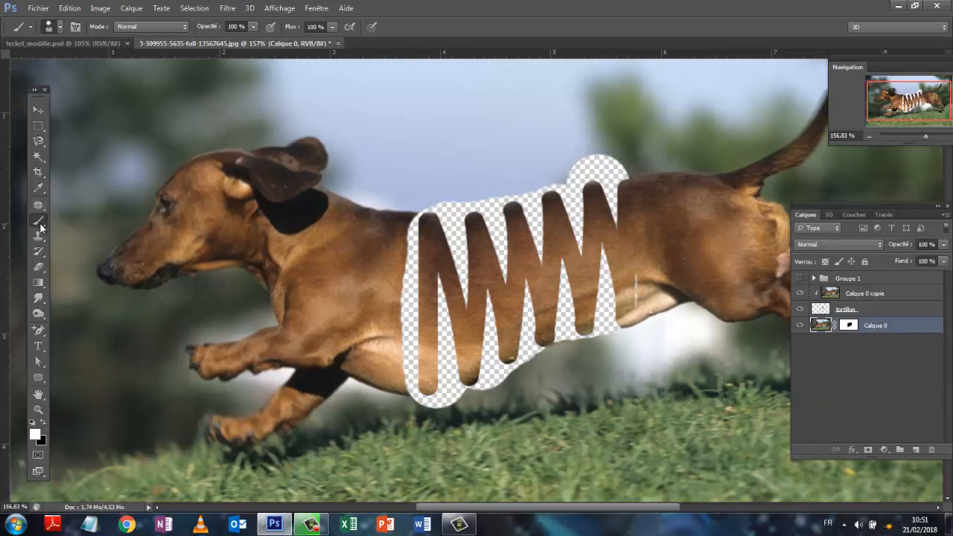
click(37, 436)
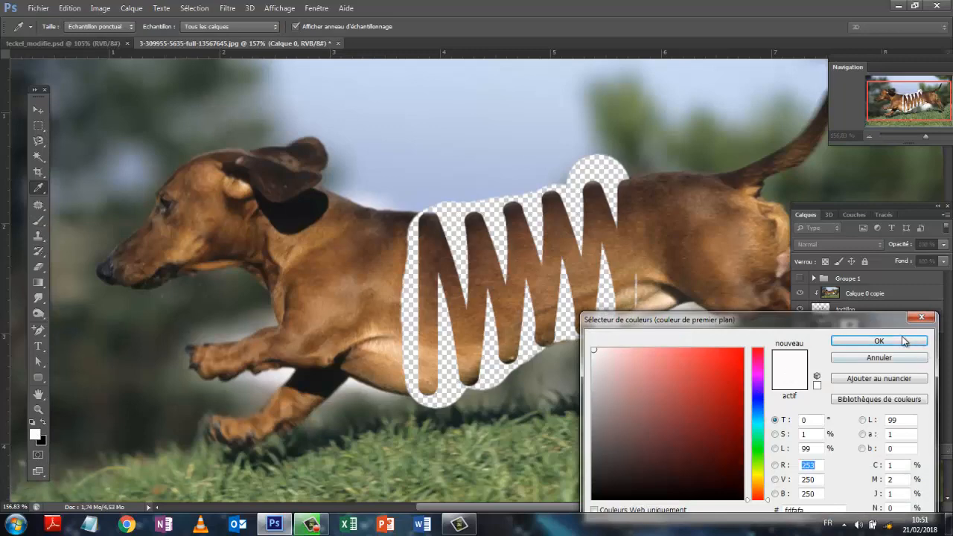
click(886, 342)
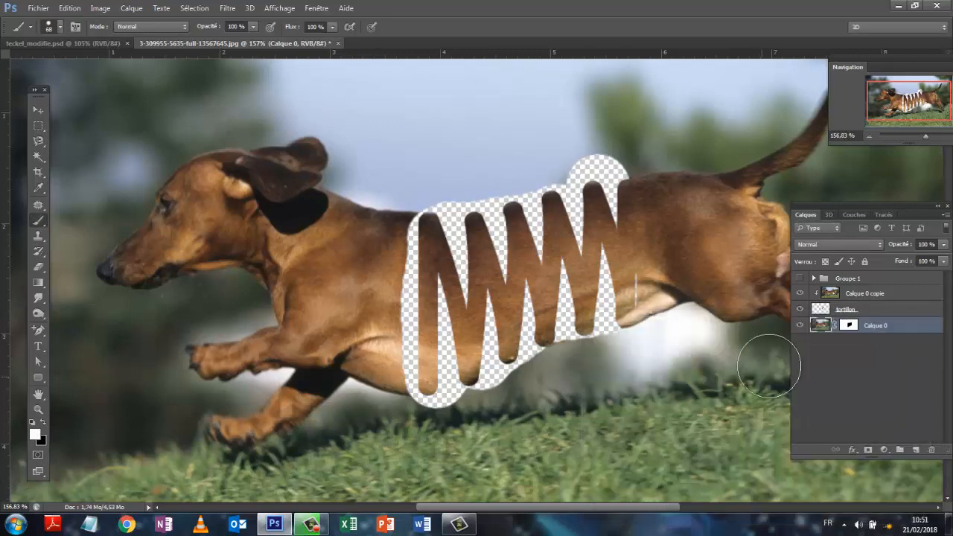
click(851, 326)
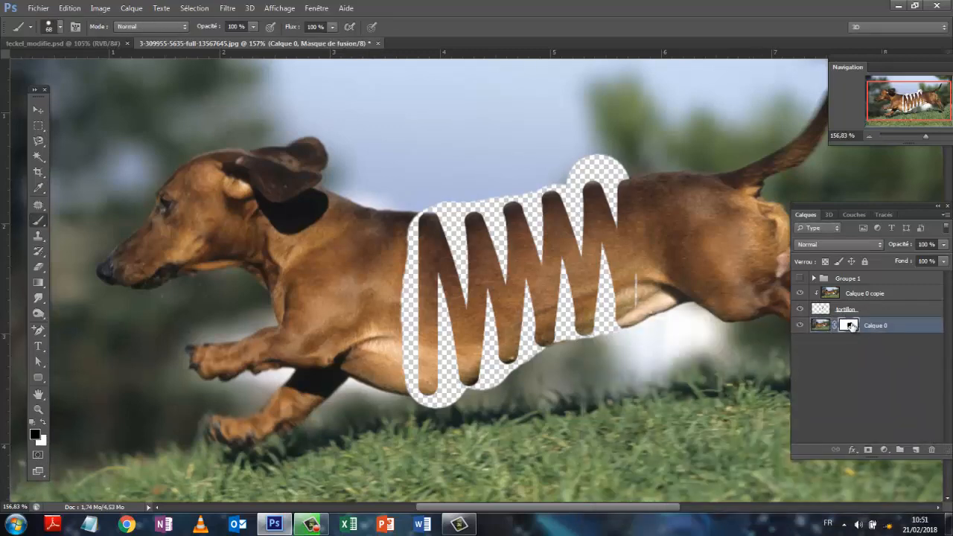
click(395, 275)
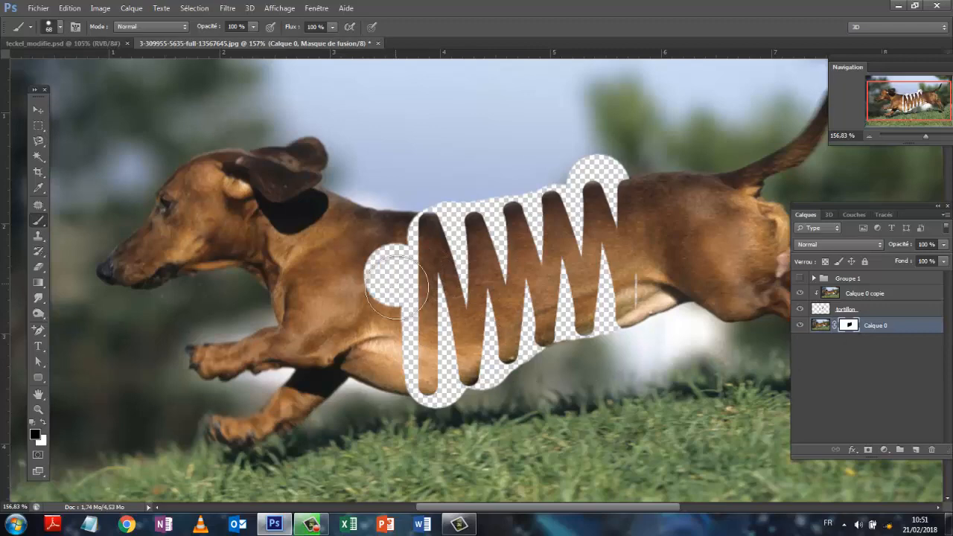
click(70, 8)
click(71, 22)
- Paint white on the Calque 0 mask to restore the dog's body in front of the first spiral coil
key(x)
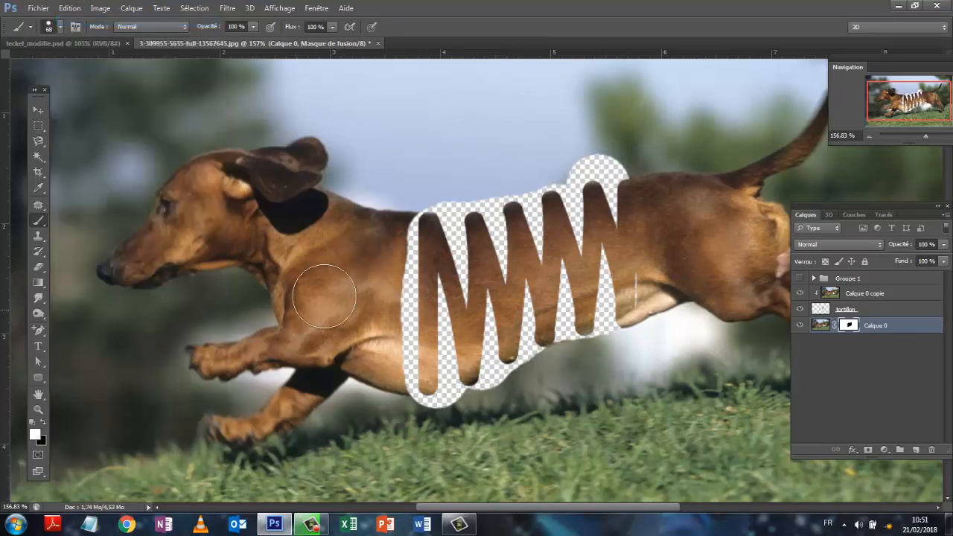
drag(390, 250, 396, 358)
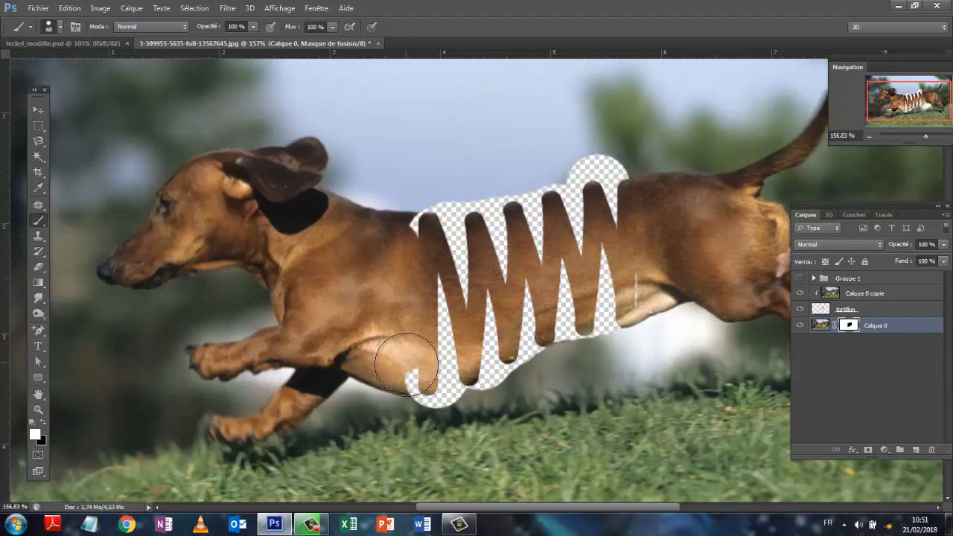
click(407, 363)
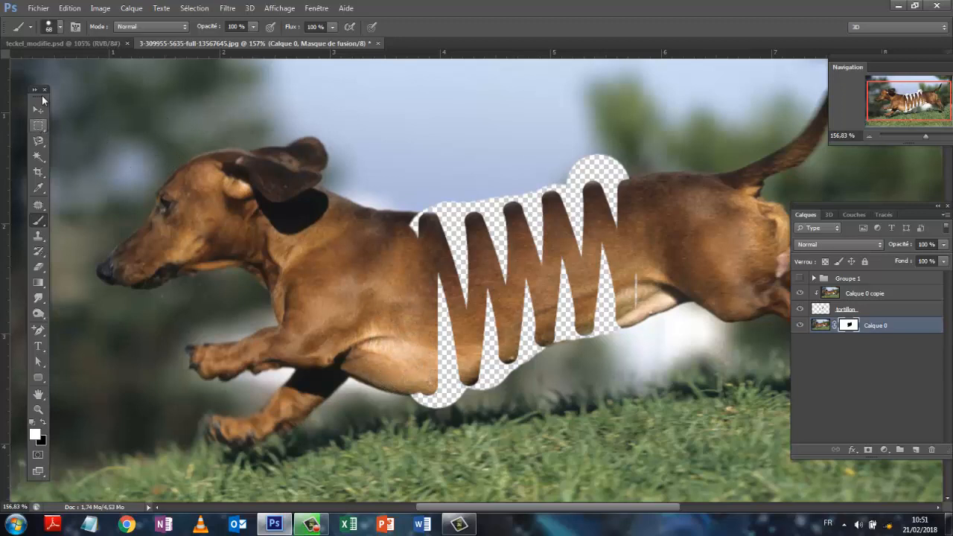
- Reduce the brush to 42 px and paint white on the mask to restore both spiral ends and the background along the back
click(60, 27)
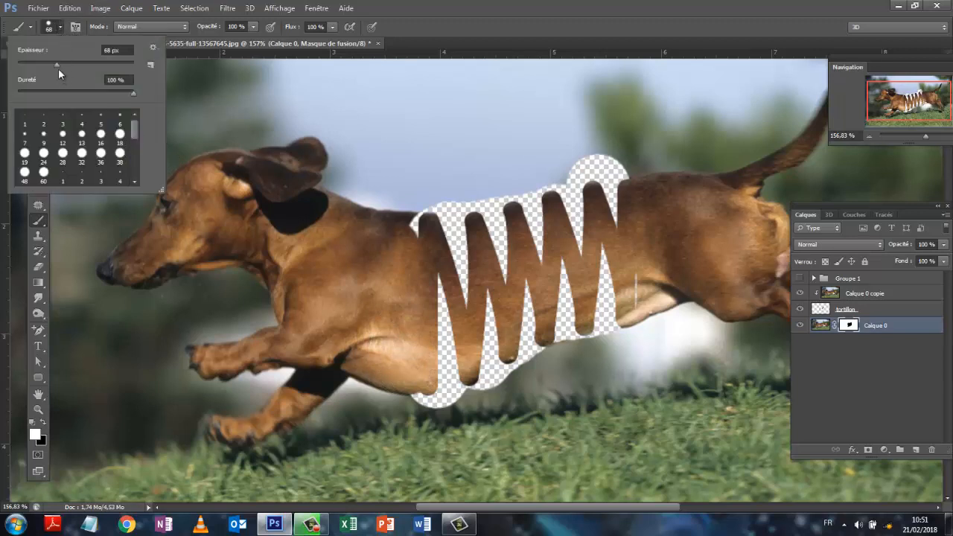
drag(56, 65, 41, 70)
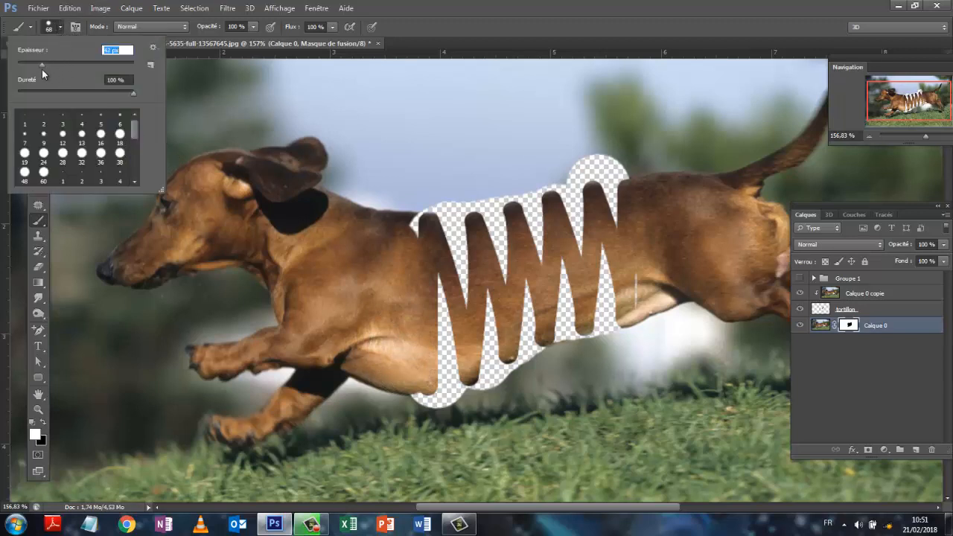
click(411, 233)
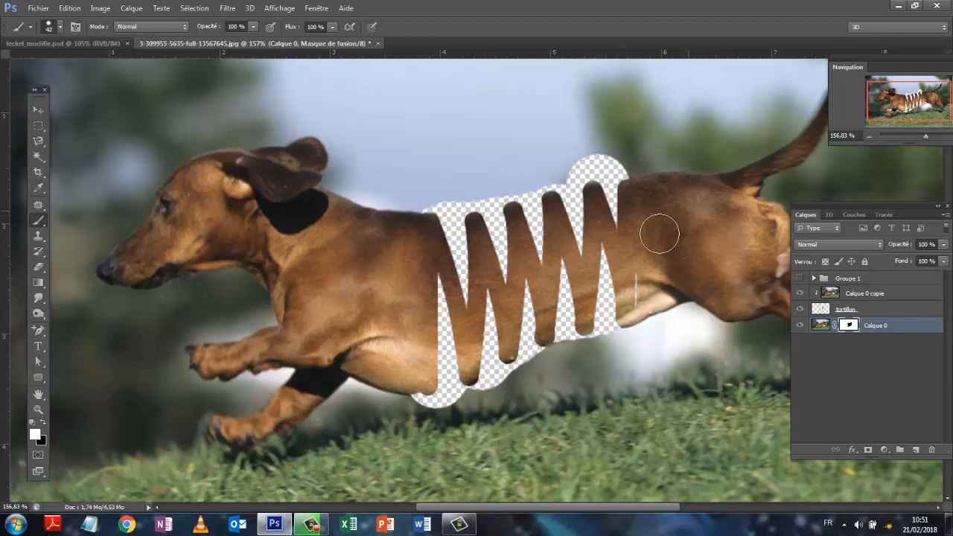
drag(637, 280, 640, 296)
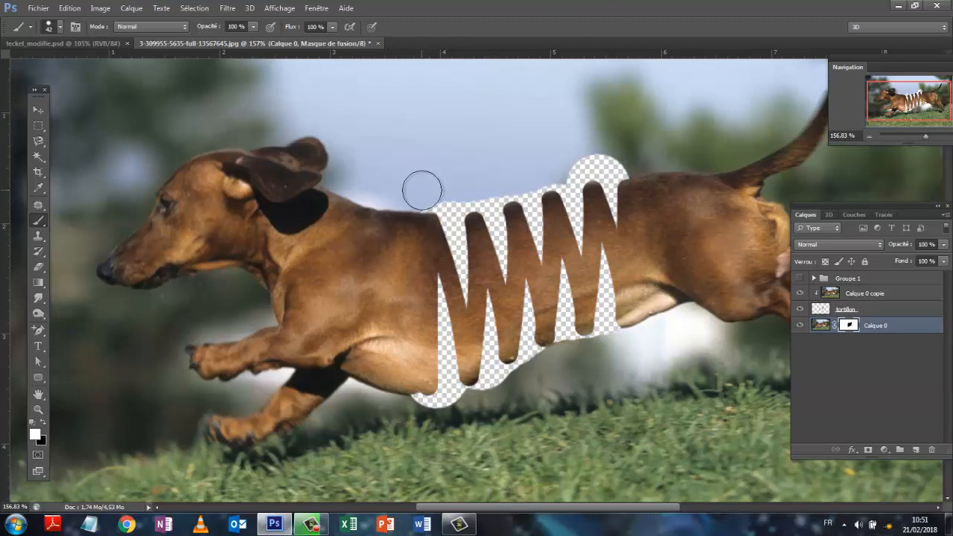
drag(422, 191, 628, 160)
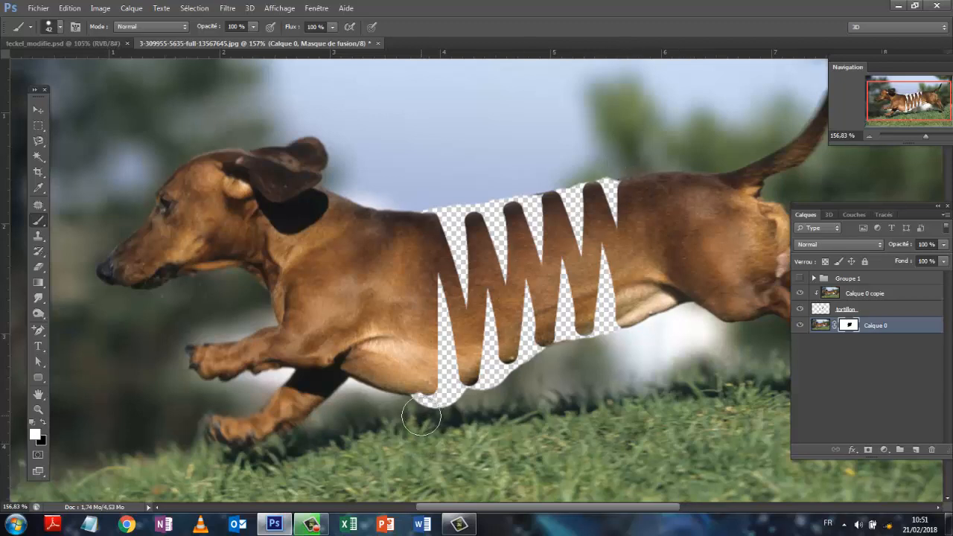
drag(409, 404, 463, 408)
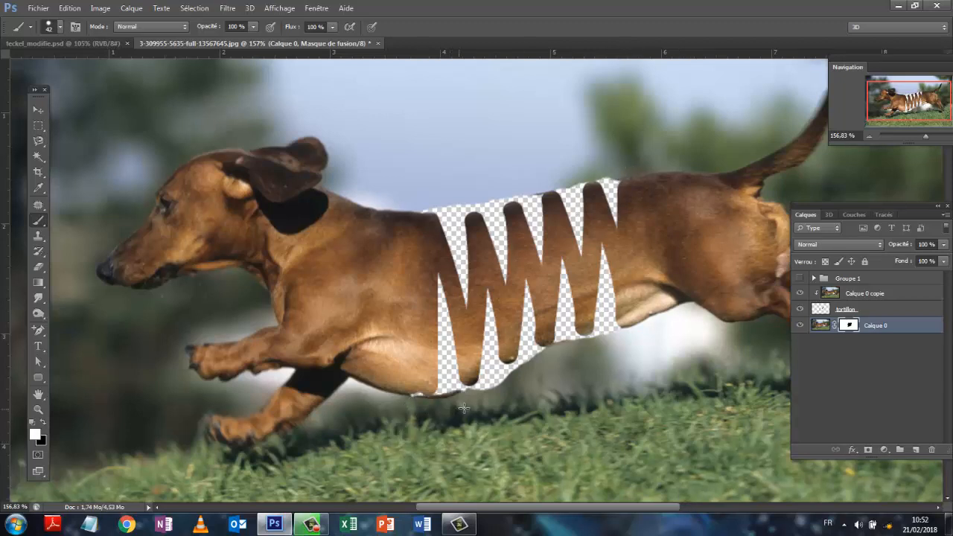
click(75, 9)
click(87, 21)
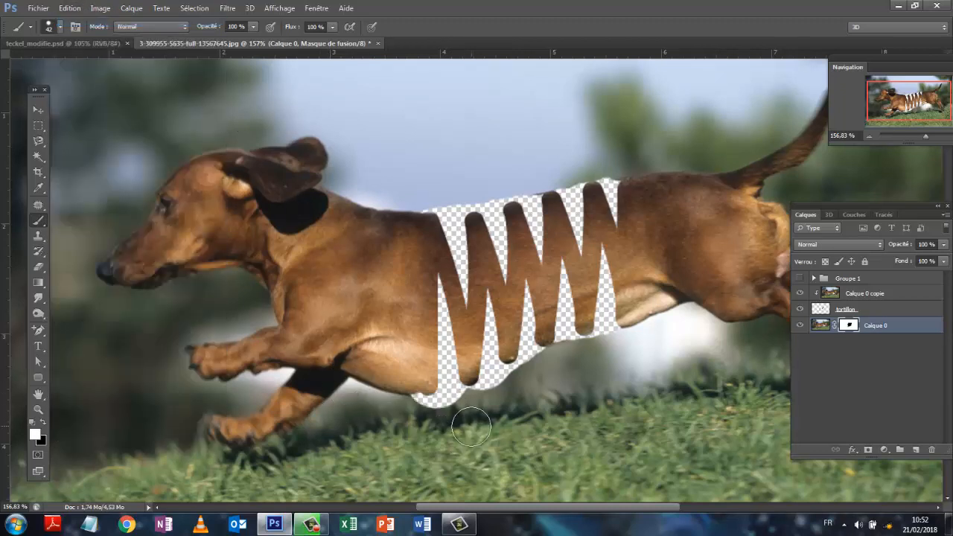
- Restore the mask in white beneath the belly at the front of the spiral, and make black the foreground colour
mouse_move(468, 420)
mouse_down()
mouse_move(430, 416)
mouse_move(406, 404)
mouse_move(412, 398)
mouse_up()
click(427, 401)
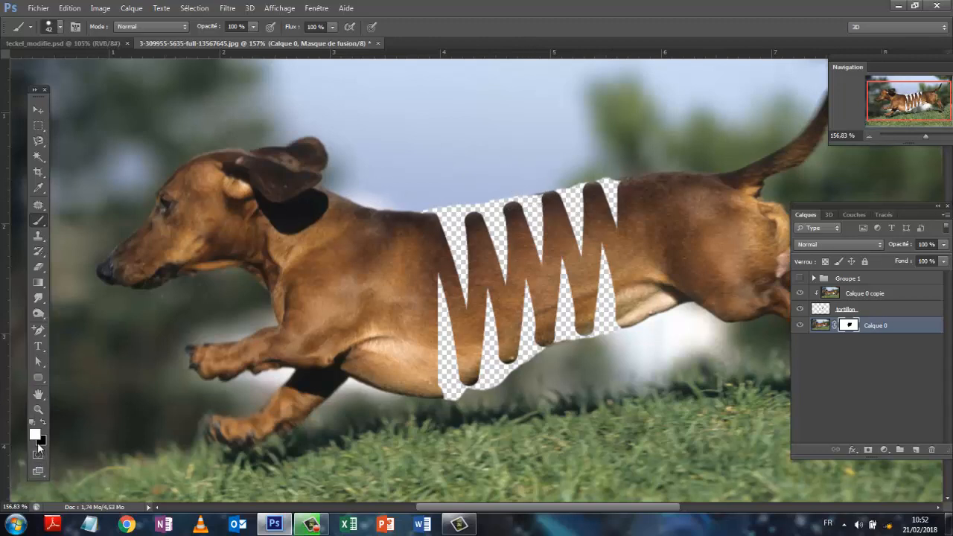
click(43, 422)
drag(926, 135, 932, 136)
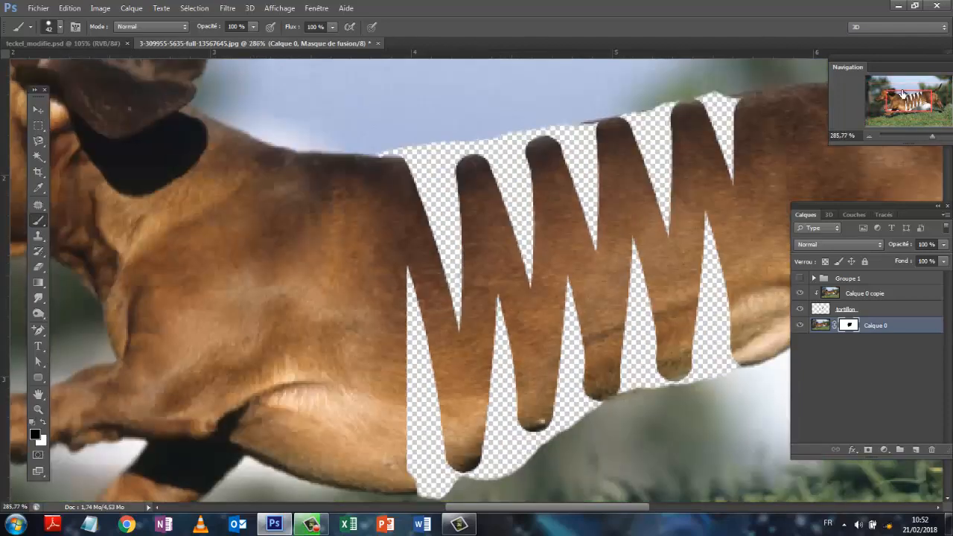
click(575, 91)
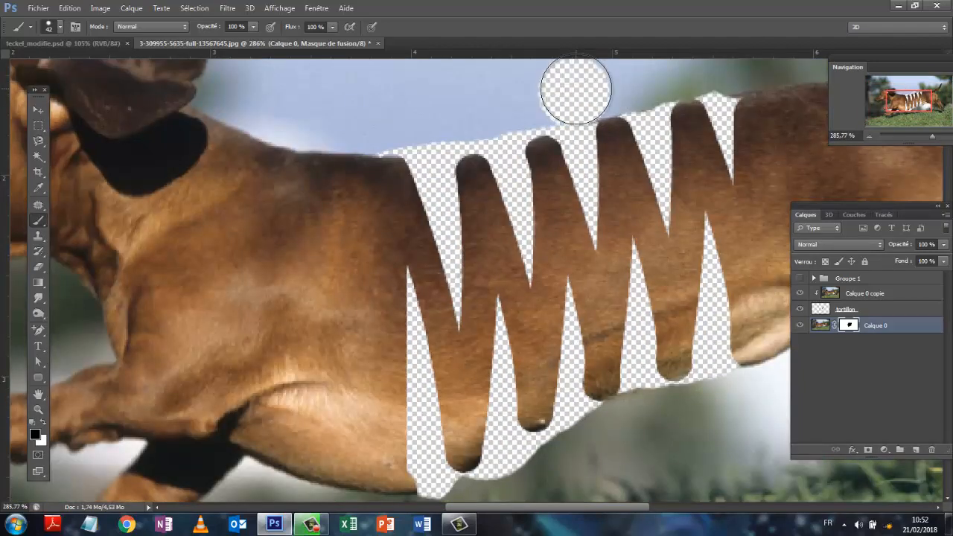
click(70, 7)
click(78, 22)
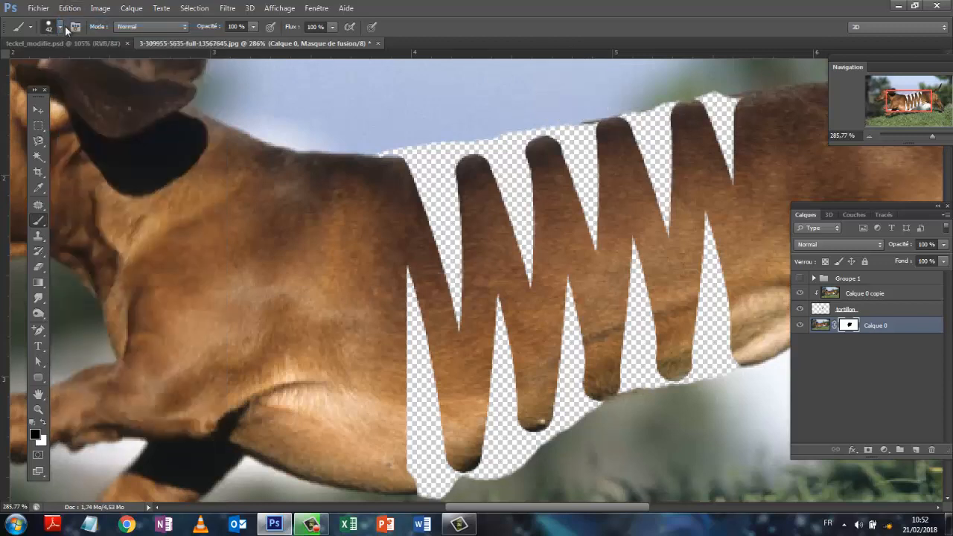
- Set the brush size to 7 px and mask out the small body remnants between the coils at the back and belly
click(61, 28)
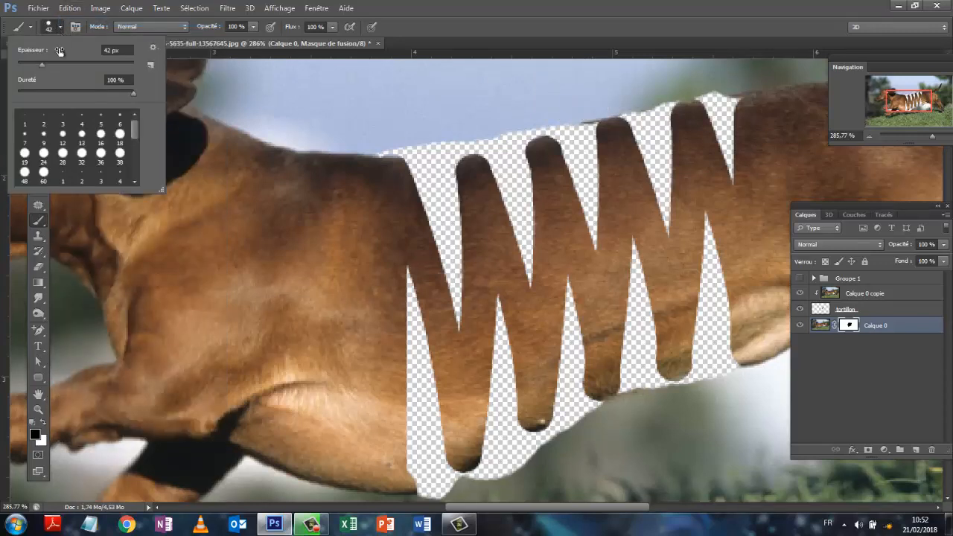
drag(38, 64, 22, 63)
key(Return)
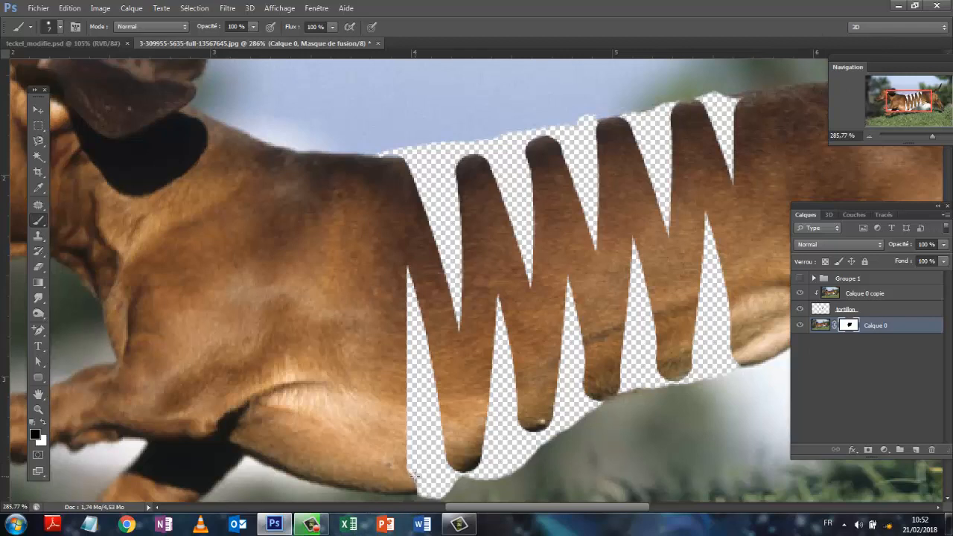
drag(413, 480, 414, 497)
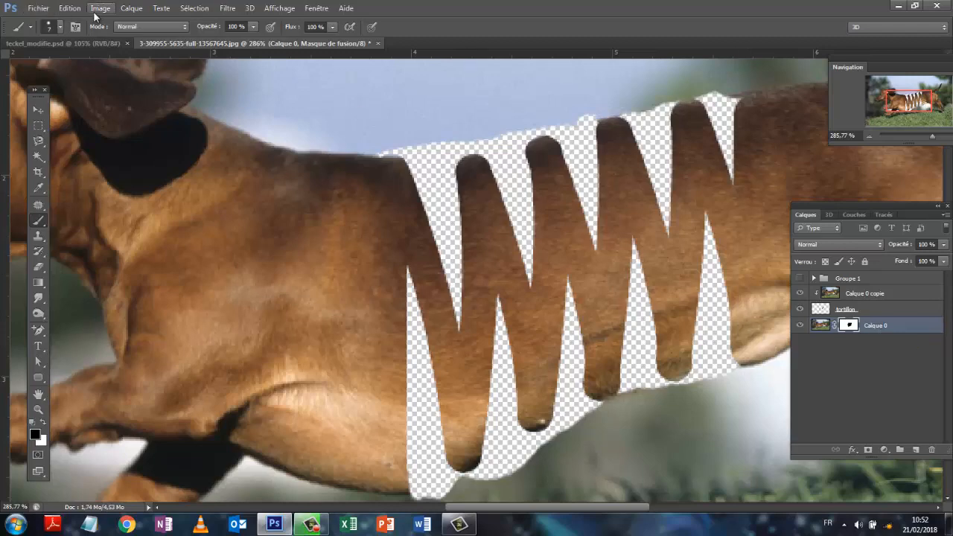
- Apply the layer mask of Calque 0 permanently to the photo layer
click(133, 9)
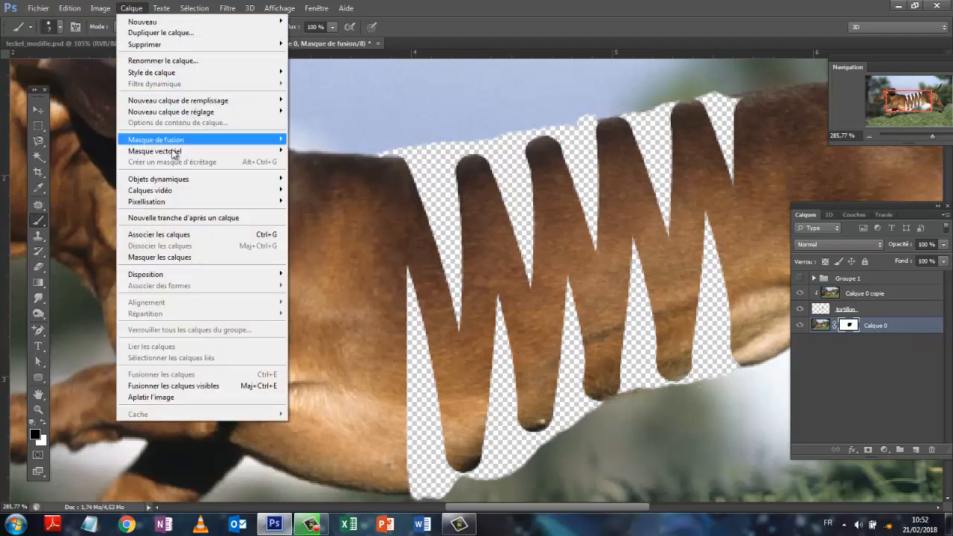
mouse_move(172, 142)
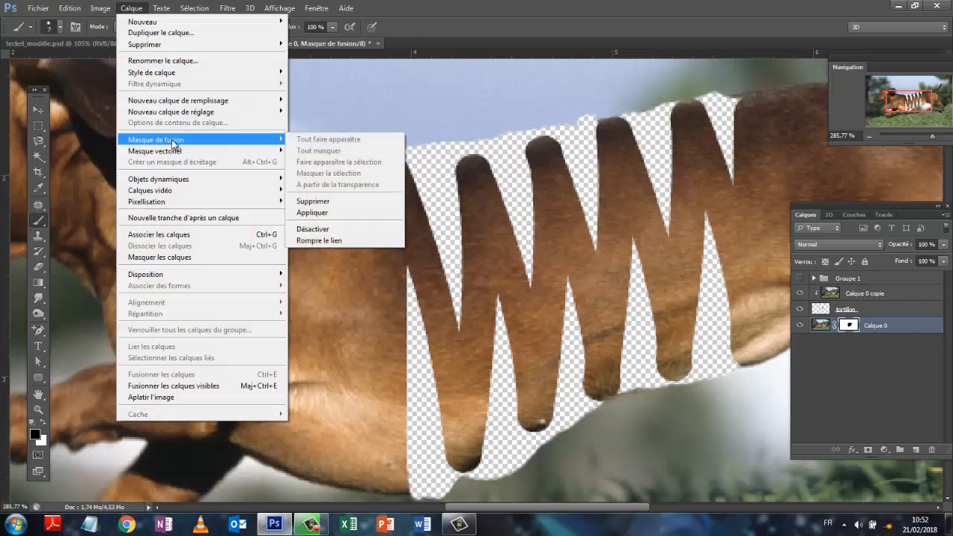
click(330, 215)
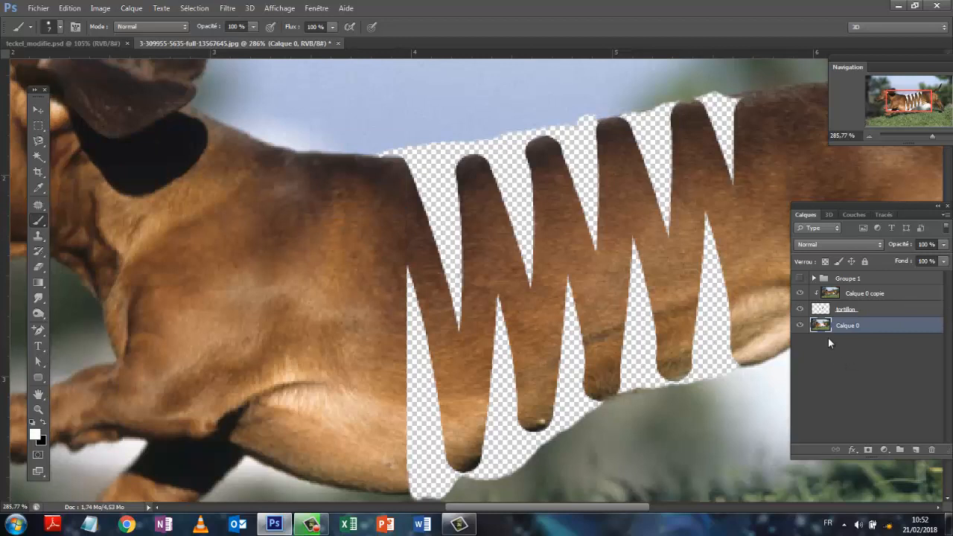
- Show Groupe 1 and set its blending mode to Produit
click(800, 280)
click(878, 247)
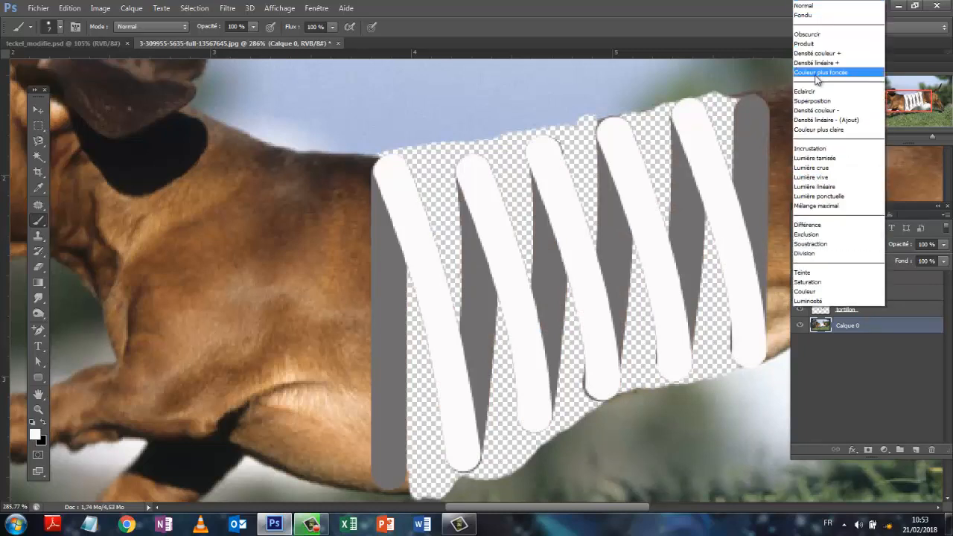
click(809, 45)
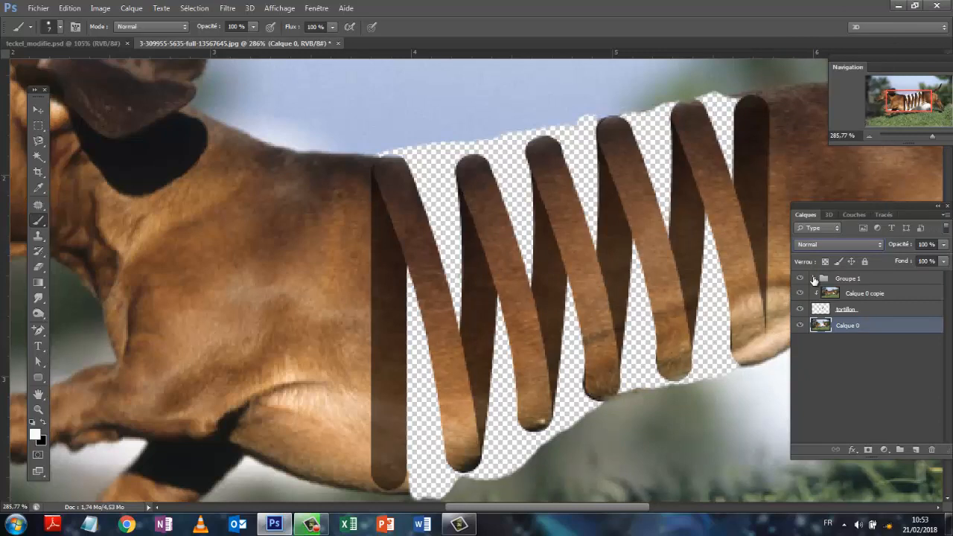
- Expand Groupe 1 and hide the nested Groupe 2
click(813, 279)
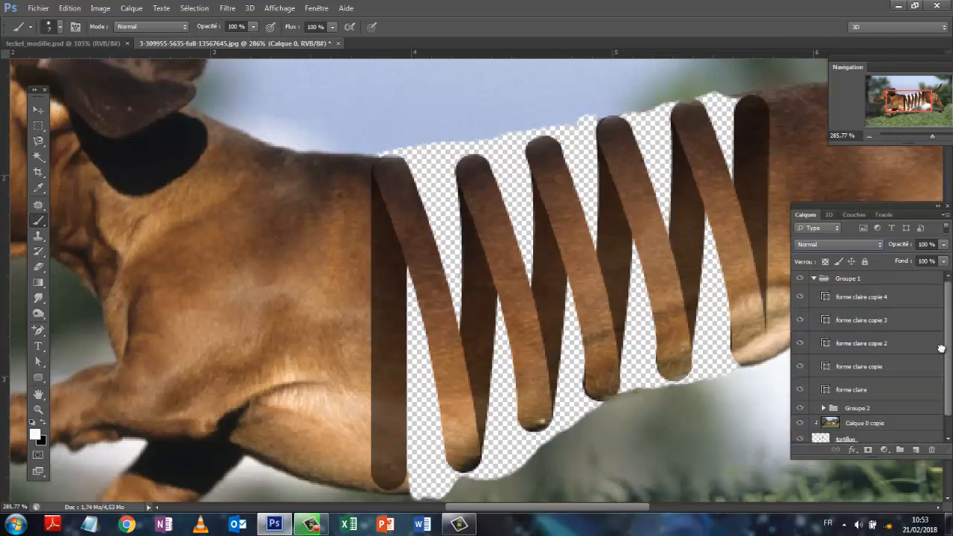
drag(941, 348, 950, 384)
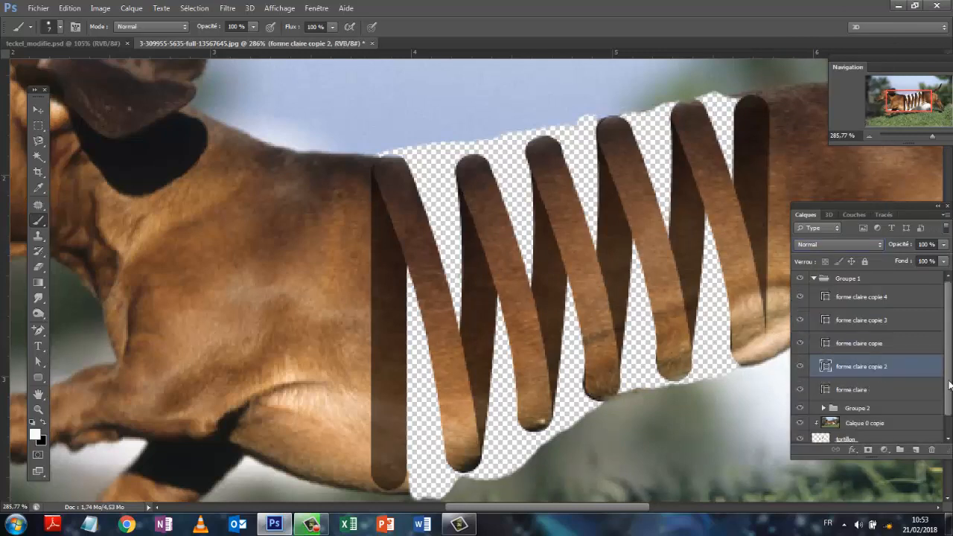
scroll(948, 388, down, 1)
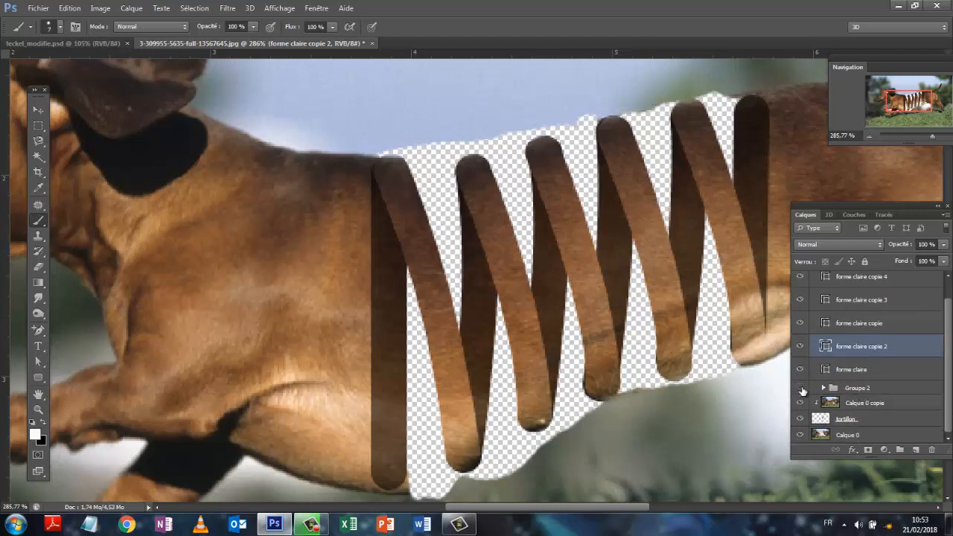
click(802, 391)
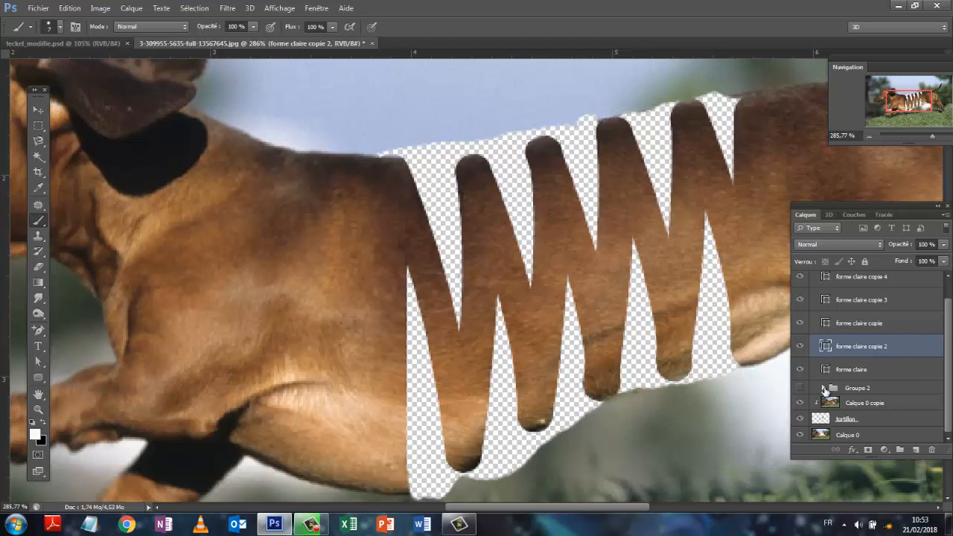
- Show Groupe 2 with its dark strips, and hide the two end strips, forme sombre and forme sombre copie 5
click(823, 389)
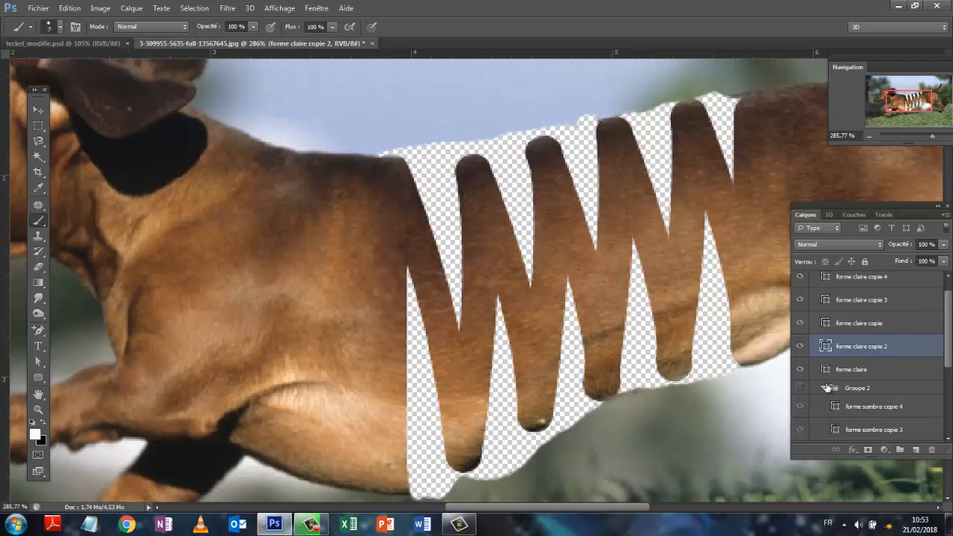
click(800, 388)
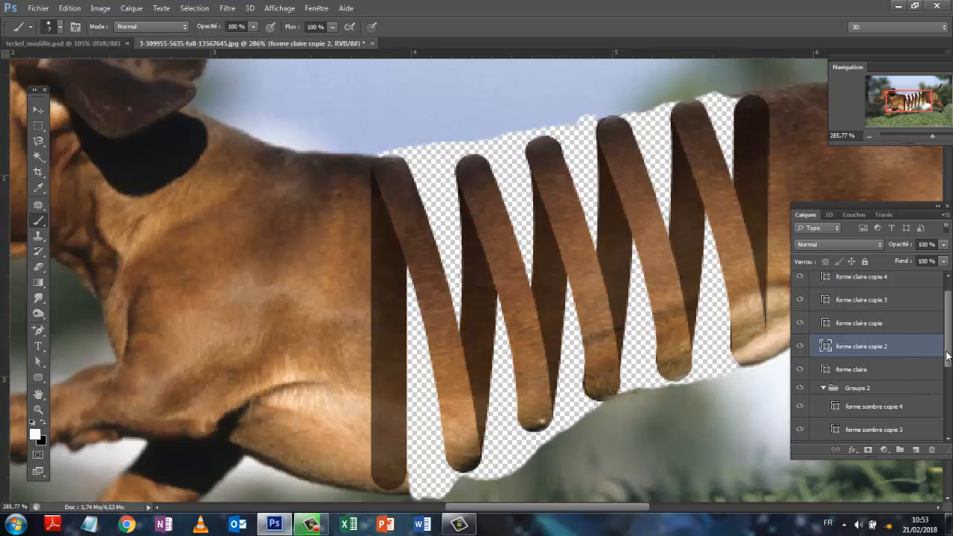
drag(948, 357, 950, 421)
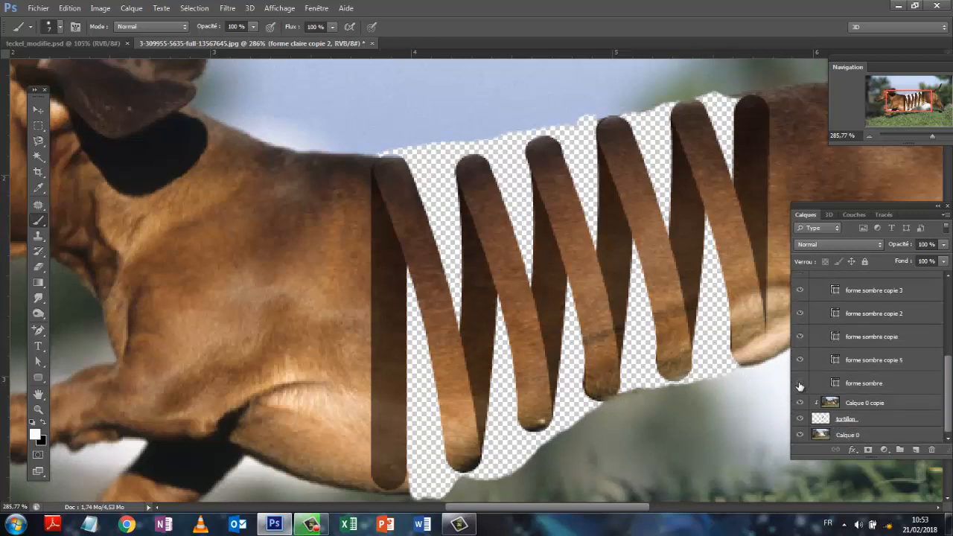
click(801, 384)
click(800, 384)
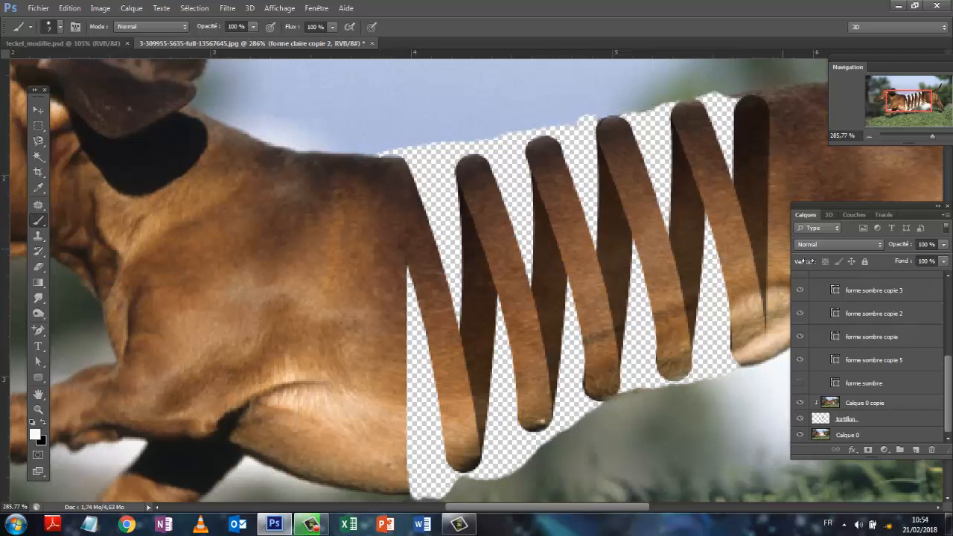
click(800, 360)
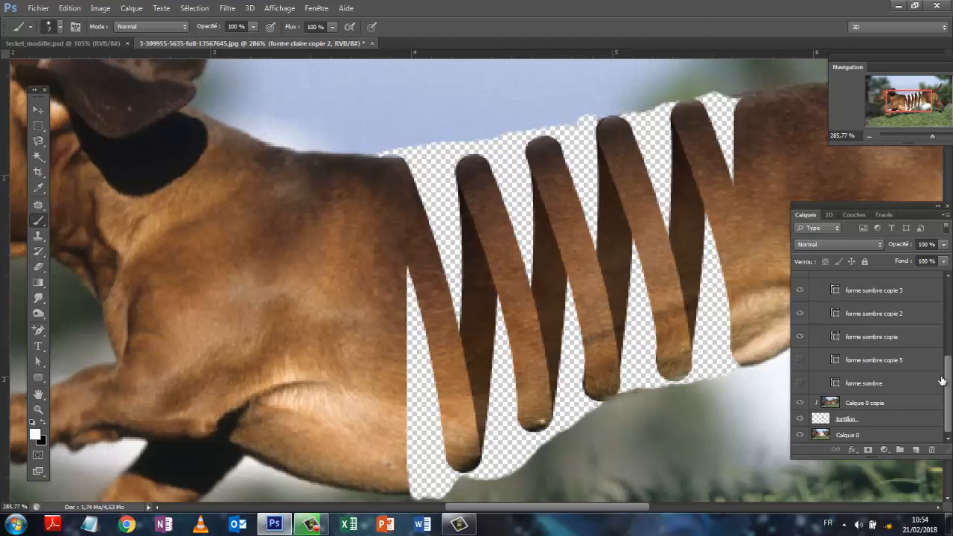
drag(949, 380, 942, 309)
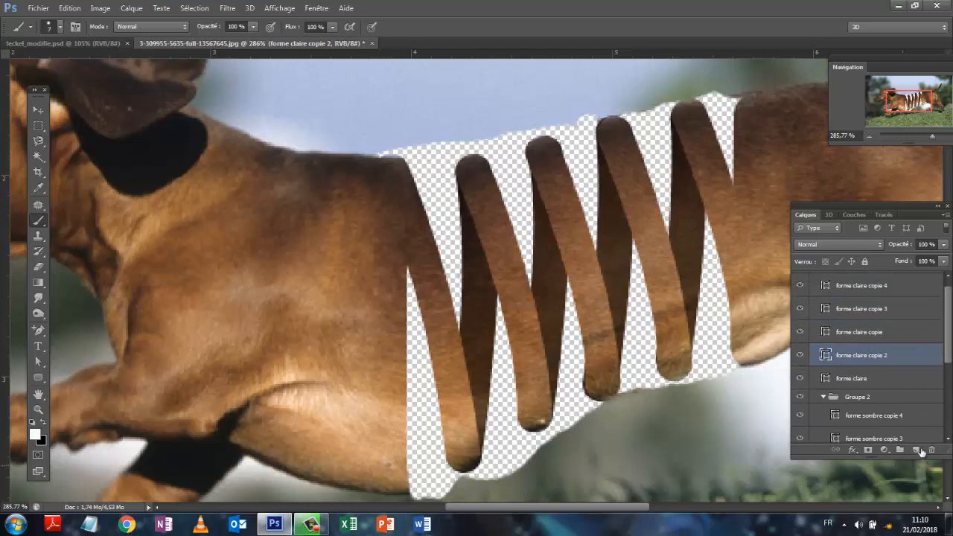
- Add a Luminosité/Contraste adjustment layer clipped to the collapsed Groupe 2 and set its Luminosité to -50
click(823, 398)
click(839, 400)
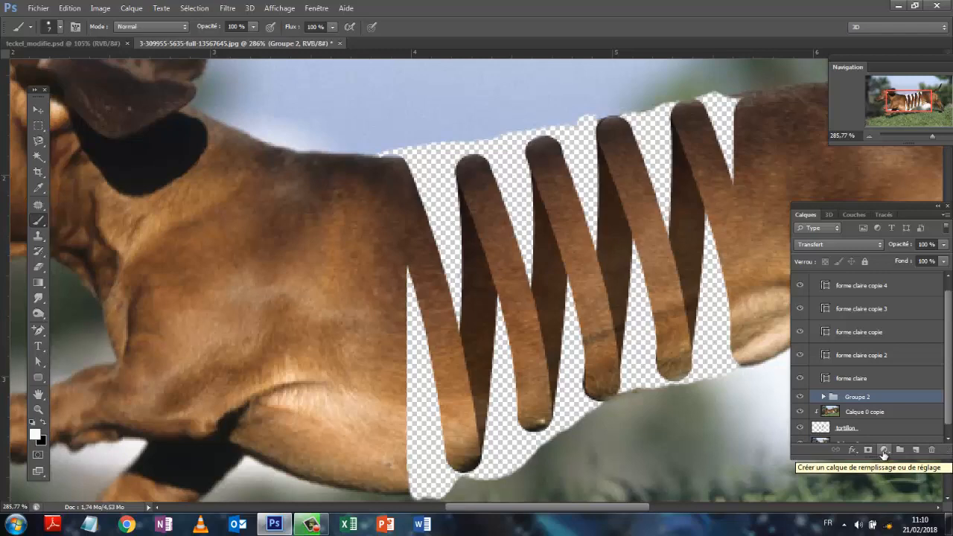
click(883, 453)
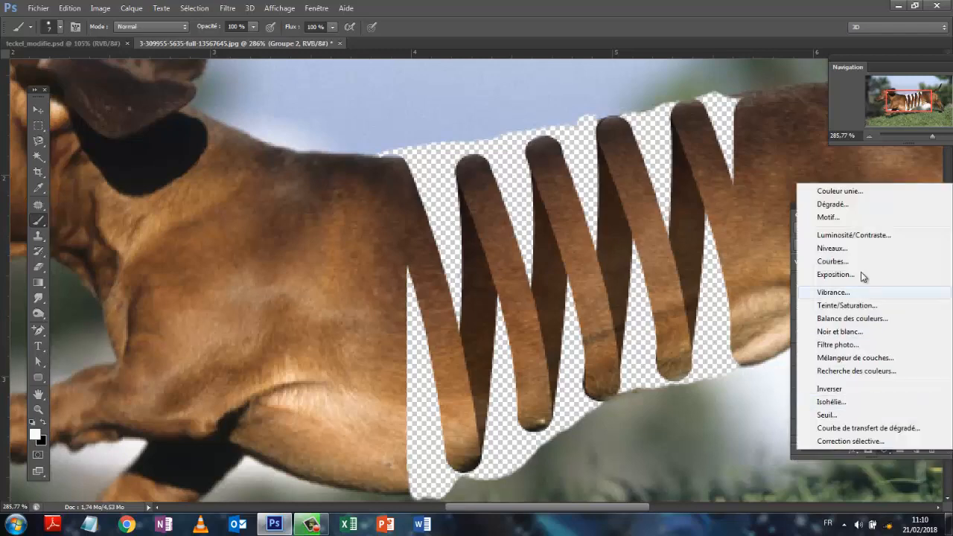
click(848, 236)
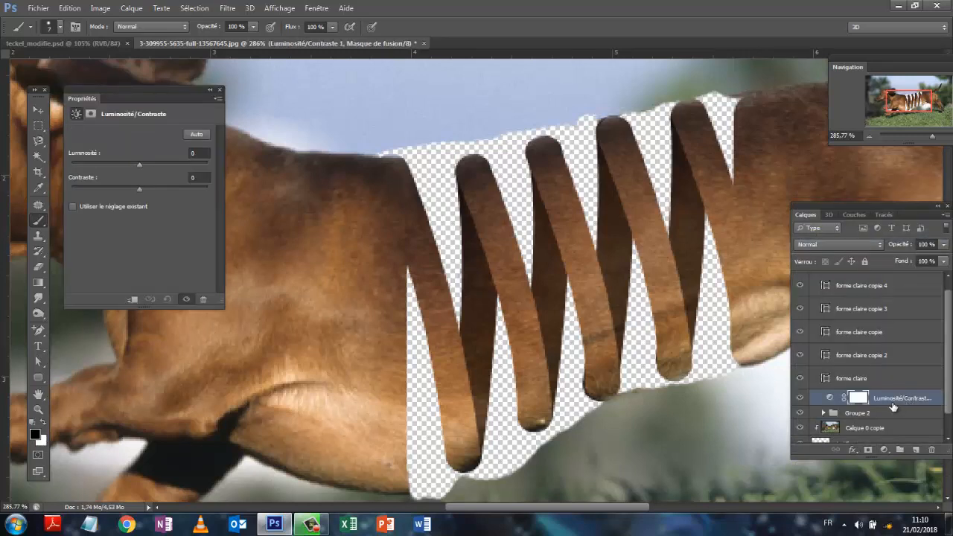
drag(891, 404, 889, 405)
alt+click(890, 404)
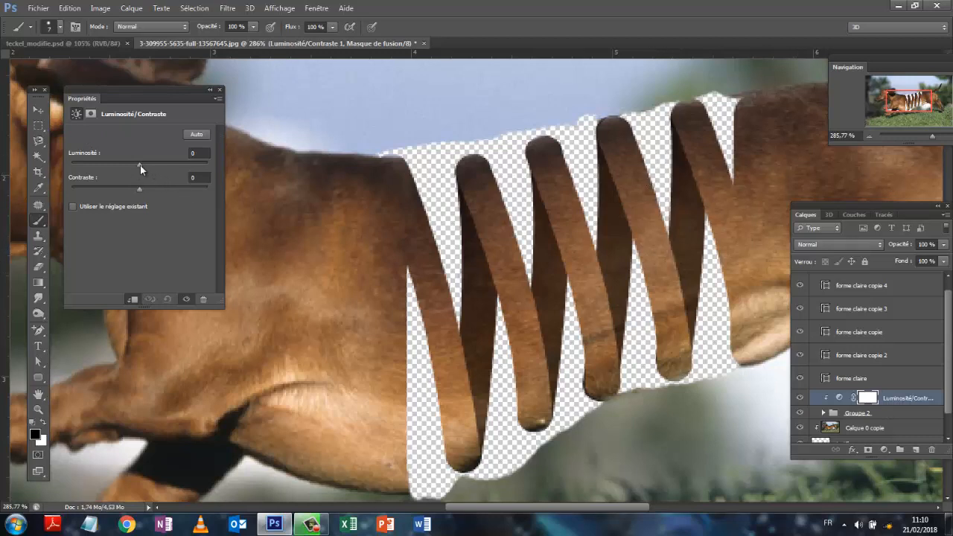
drag(140, 165, 116, 164)
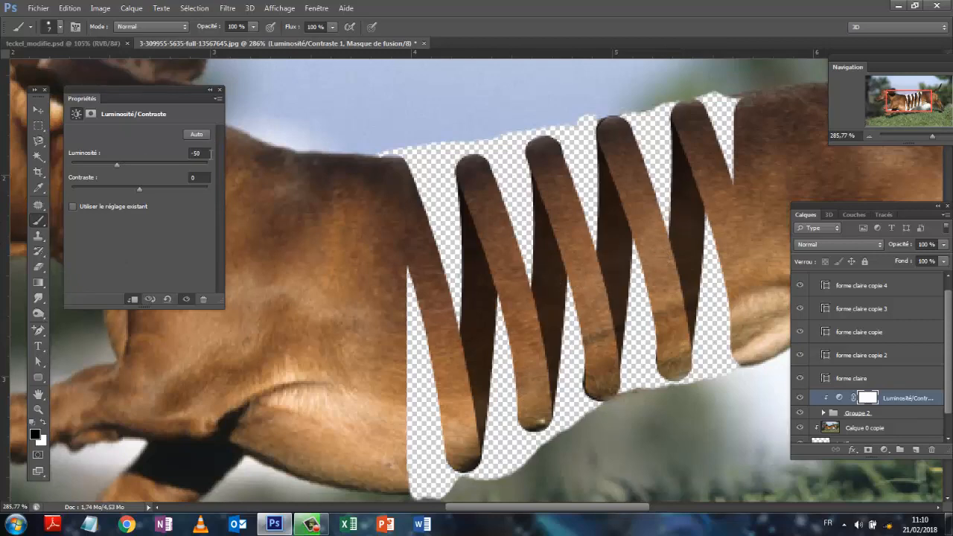
click(218, 91)
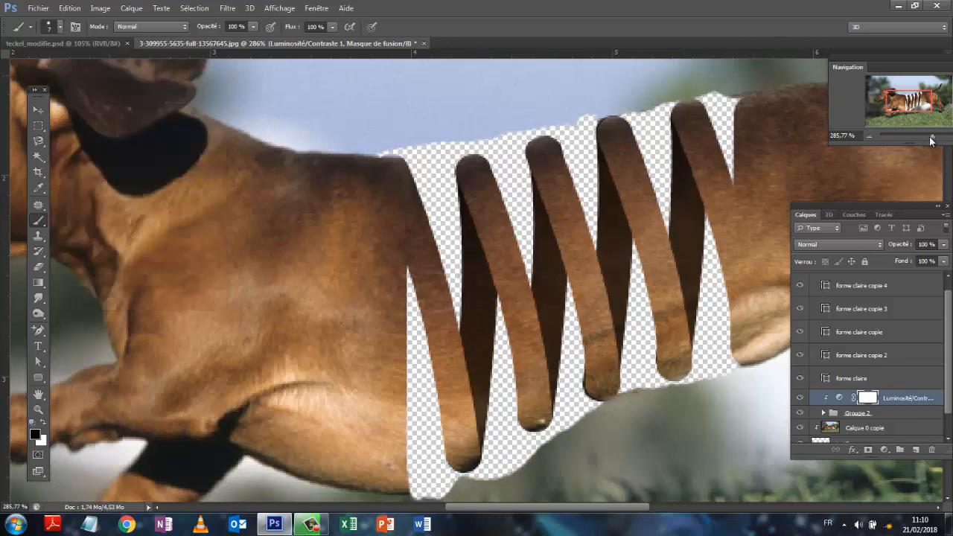
- Collapse Groupe 1 in the layer stack and make it the active layer group
drag(932, 138, 925, 141)
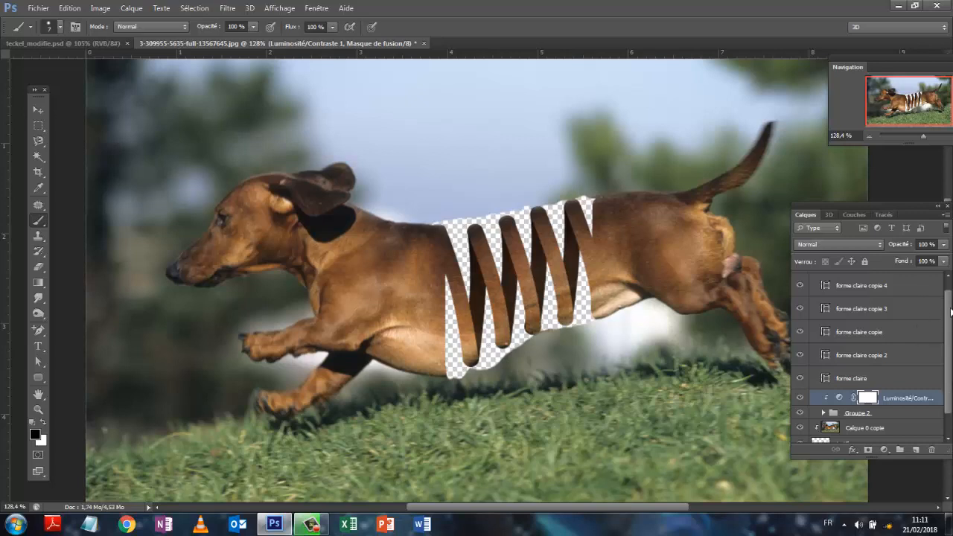
scroll(948, 312, up, 2)
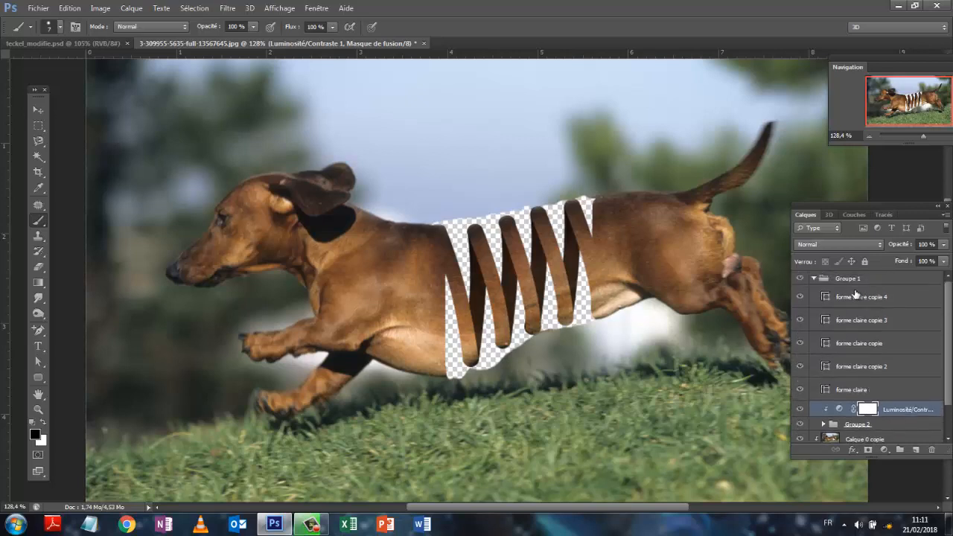
click(814, 279)
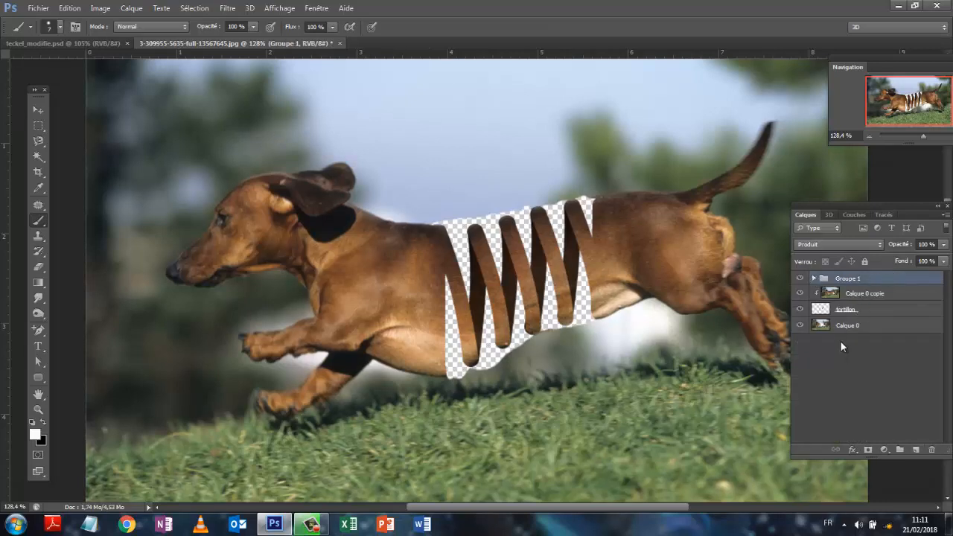
click(873, 312)
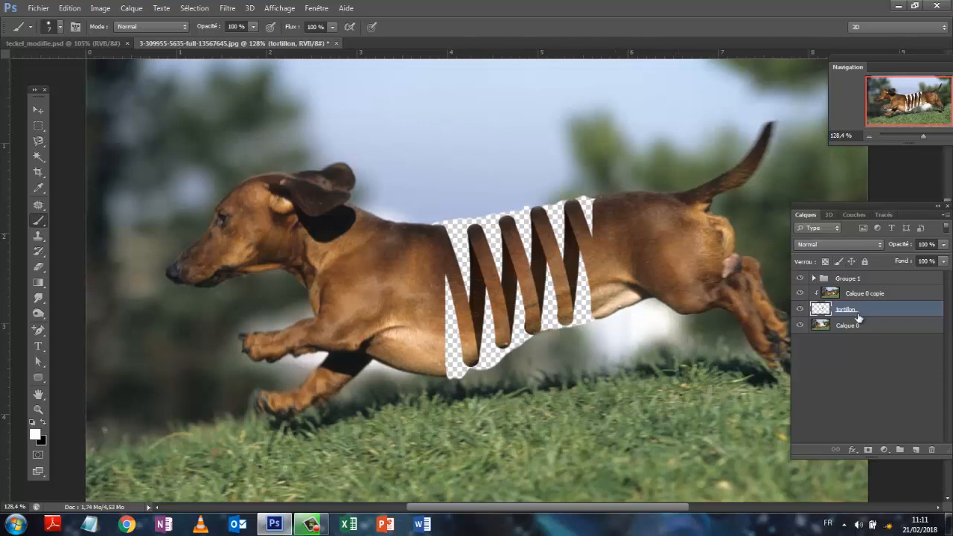
click(849, 279)
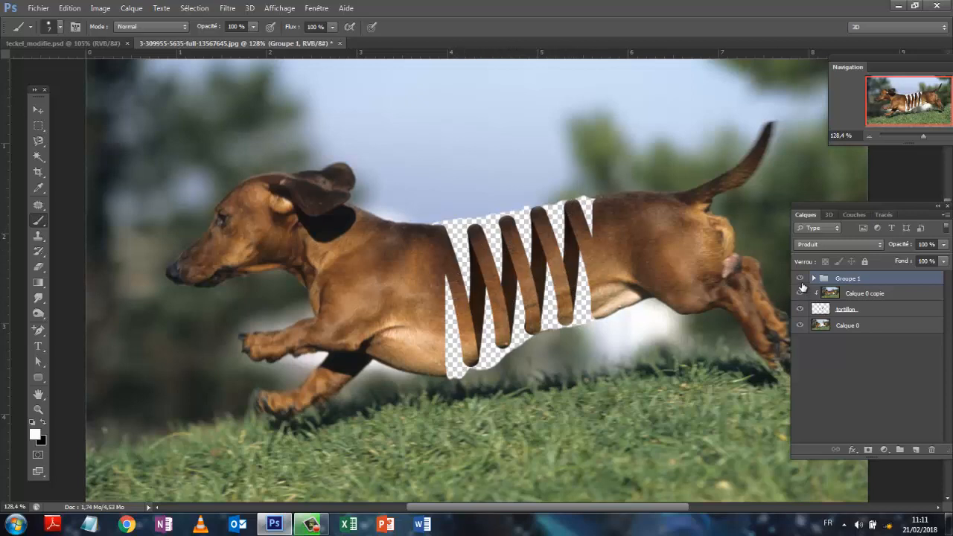
- Hide Groupe 1, Calque 0 copie and tortillon so that only Calque 0 remains displayed
click(800, 278)
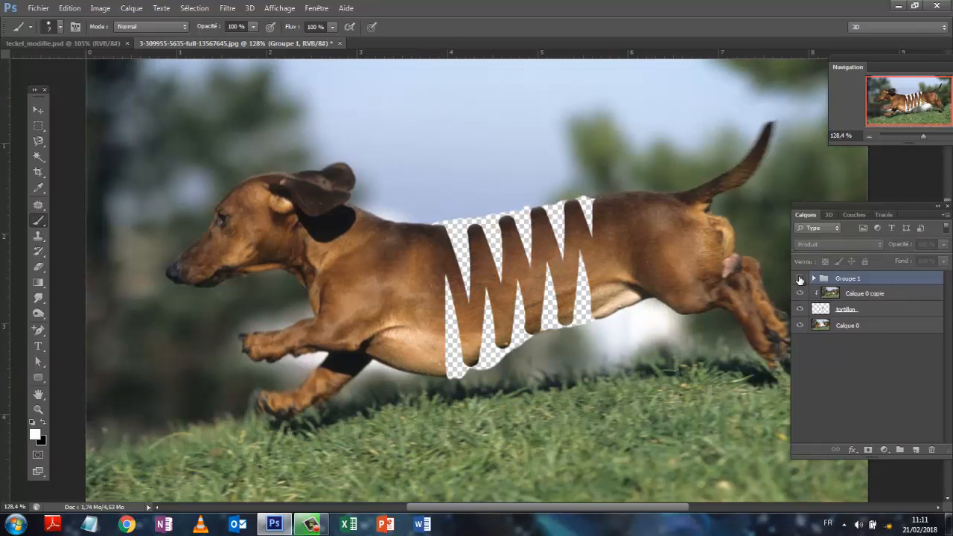
click(799, 279)
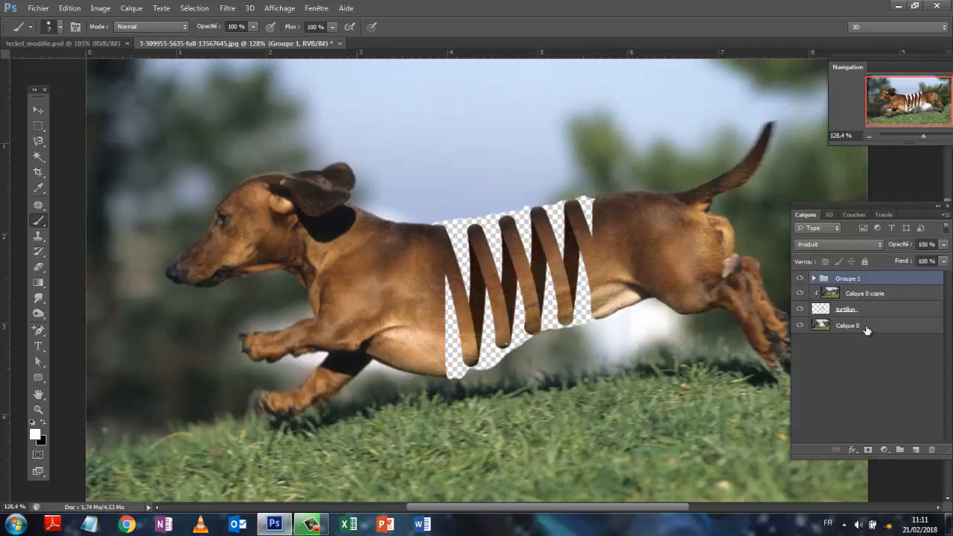
click(866, 330)
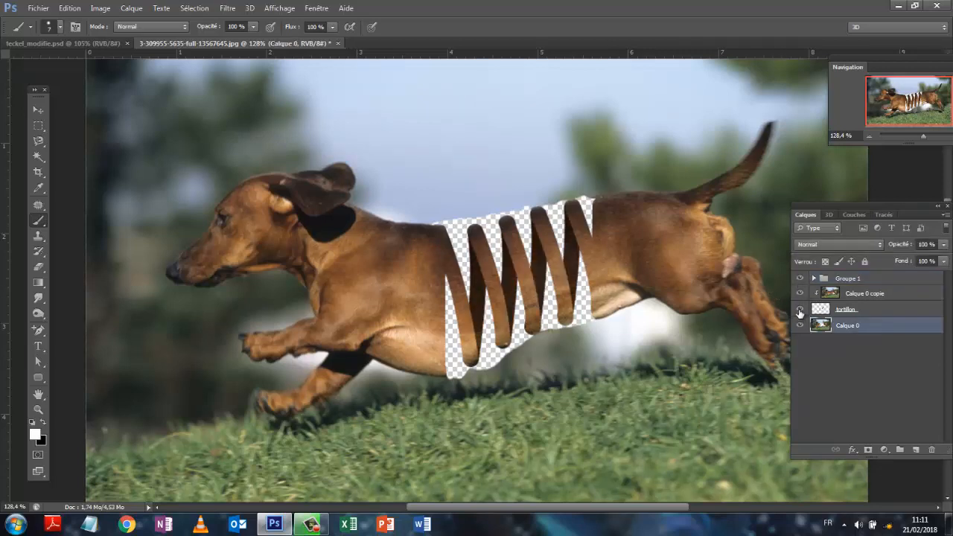
click(800, 311)
click(801, 297)
click(801, 279)
click(801, 294)
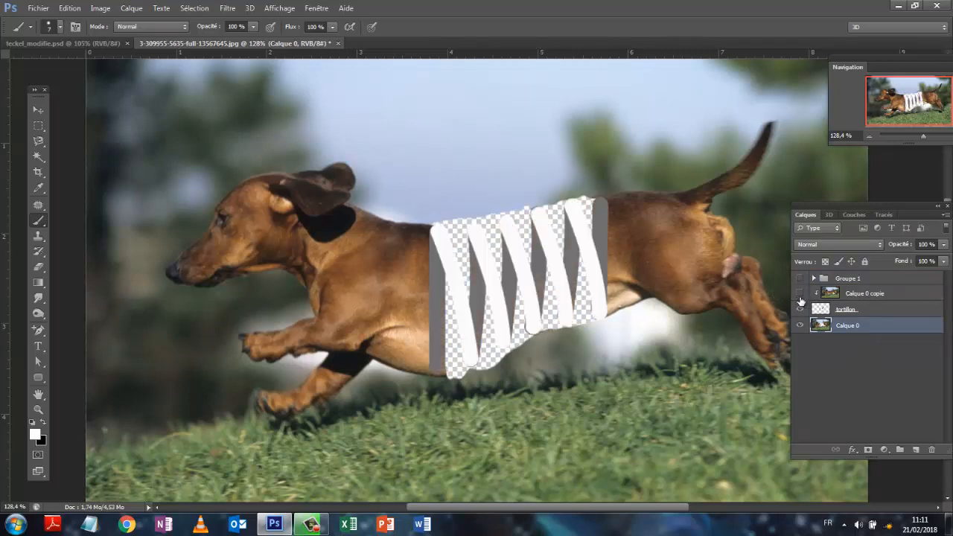
click(800, 309)
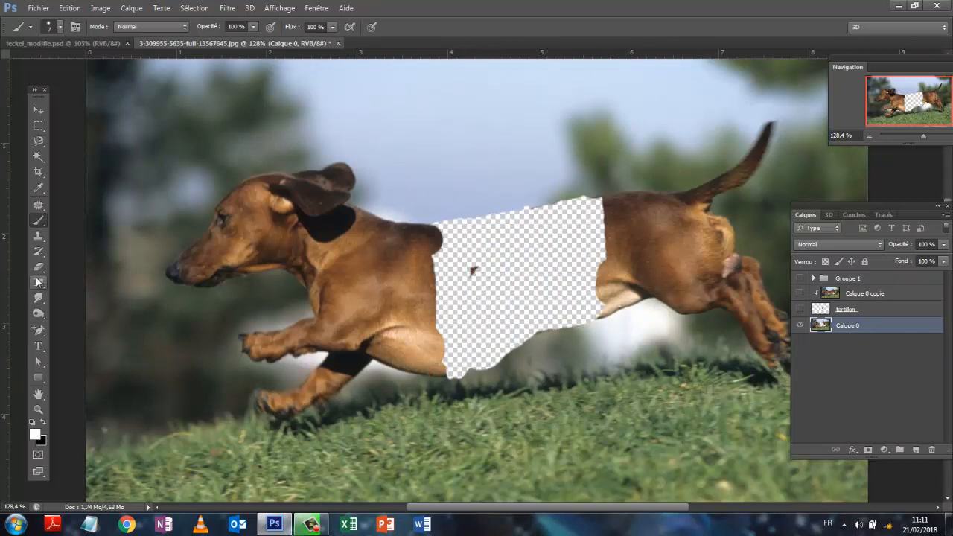
click(475, 270)
click(886, 378)
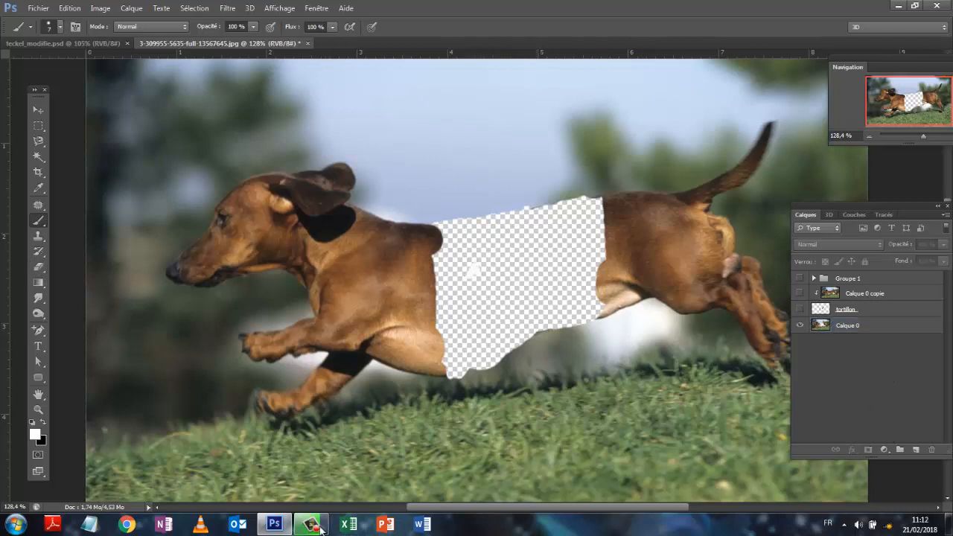
- Outline a patch of sky just above the dog's missing midsection on Calque 0 and copy it to a new layer
mouse_move(312, 528)
click(42, 211)
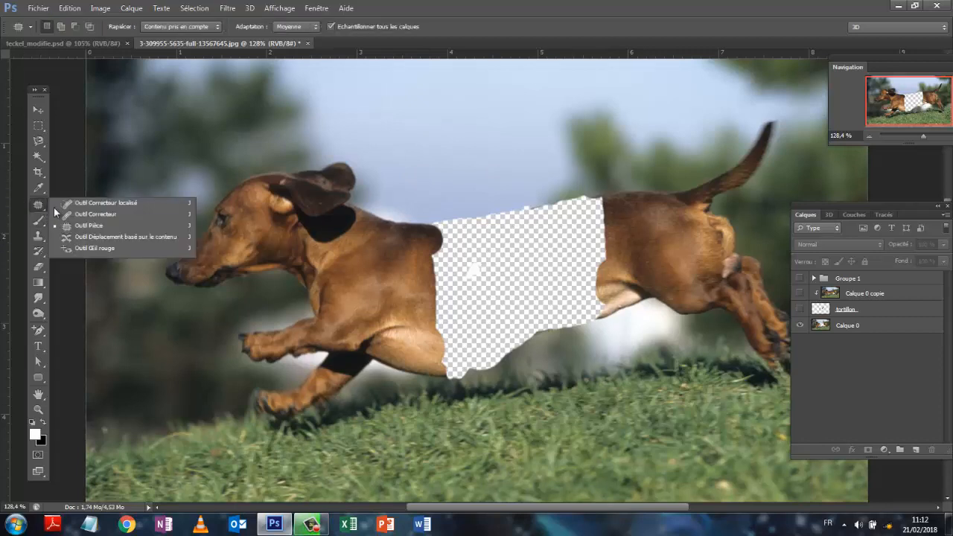
click(87, 227)
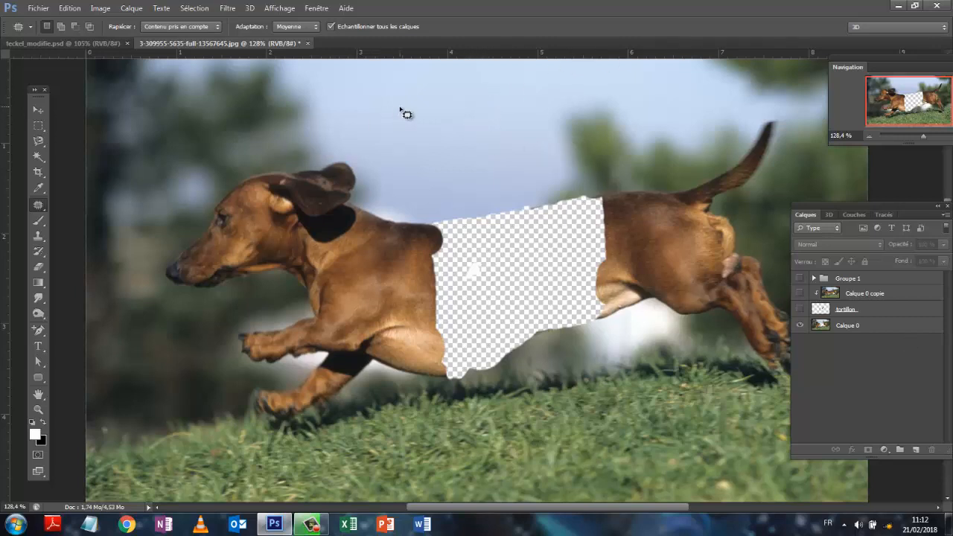
mouse_move(417, 134)
mouse_down()
mouse_move(578, 136)
mouse_move(598, 191)
mouse_move(413, 211)
mouse_move(396, 184)
mouse_move(415, 137)
mouse_up()
click(858, 327)
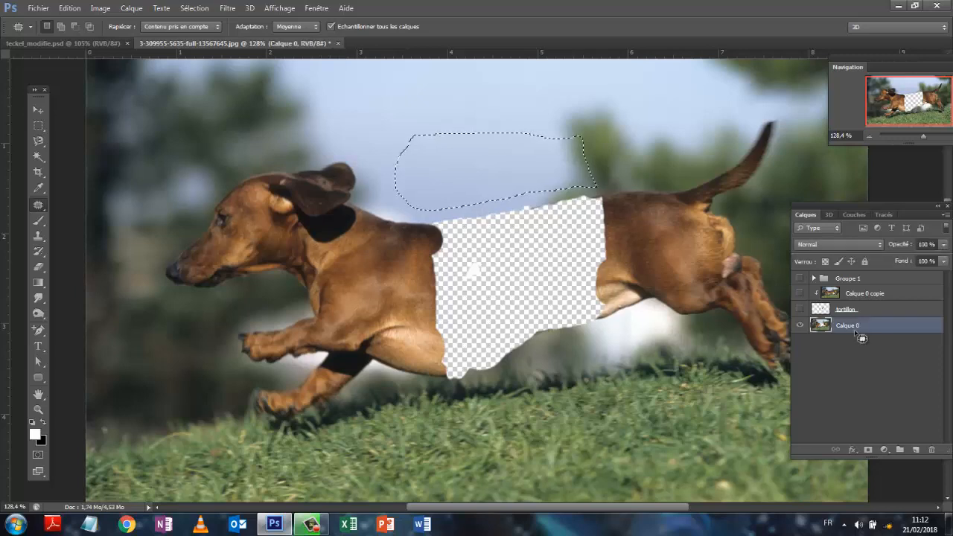
click(131, 9)
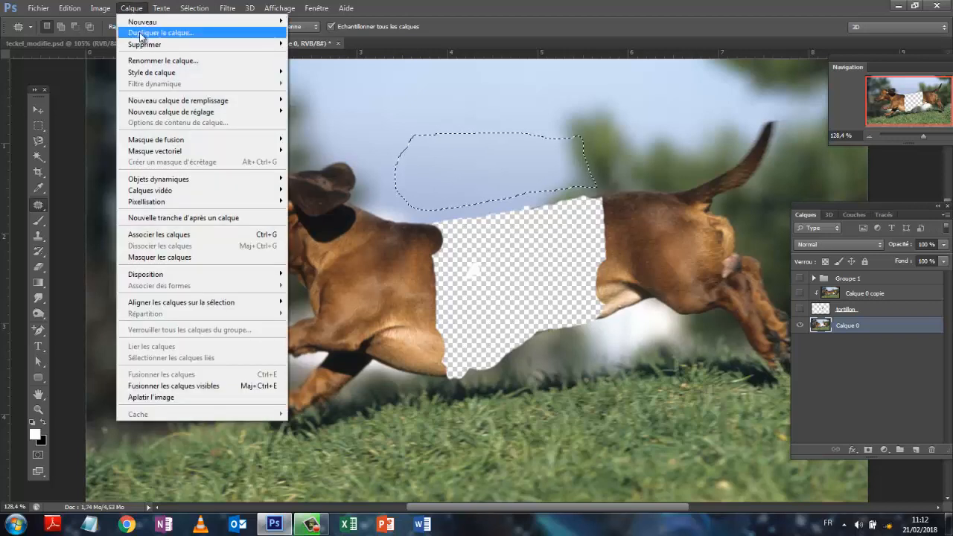
mouse_move(154, 23)
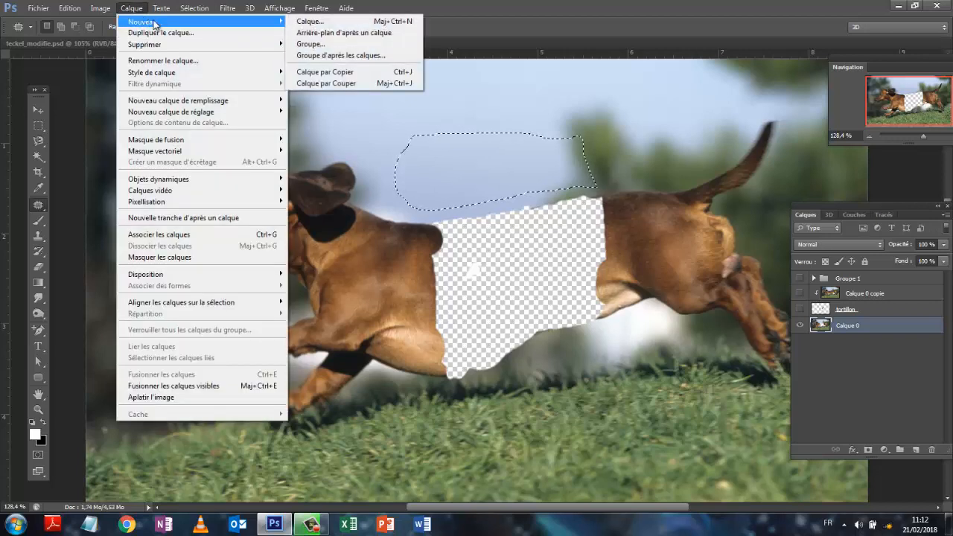
click(315, 72)
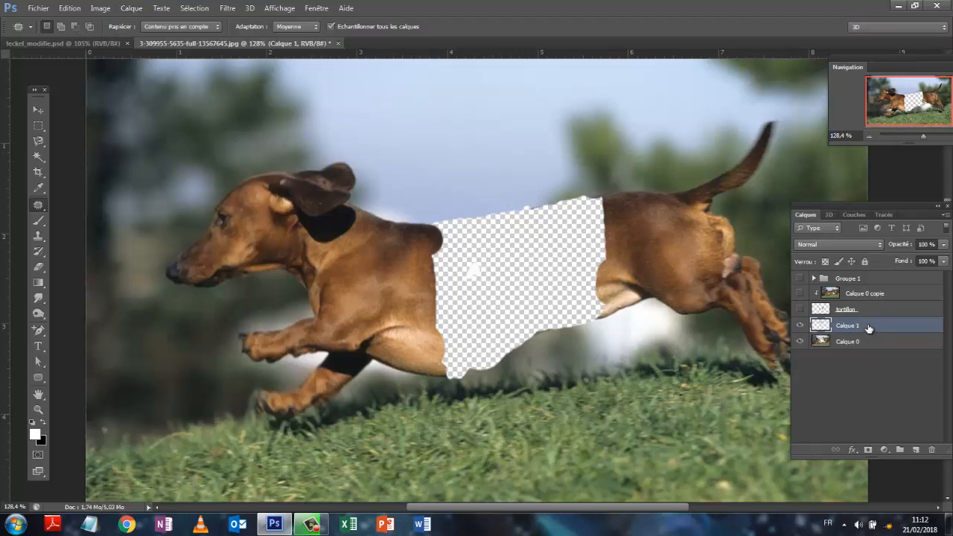
- Place the sky patch layer beneath Calque 0 and shift the patch down into the upper part of the transparent gap
drag(868, 328, 870, 352)
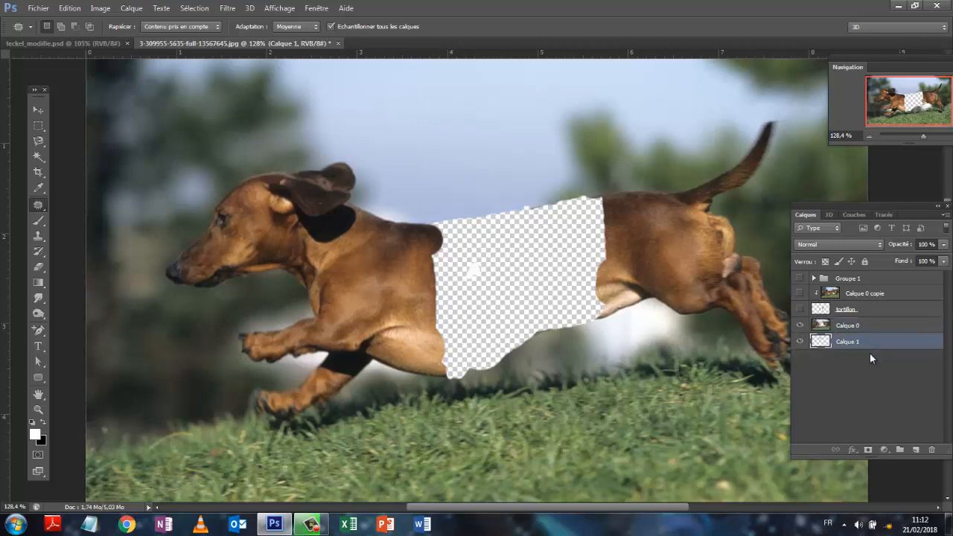
click(36, 112)
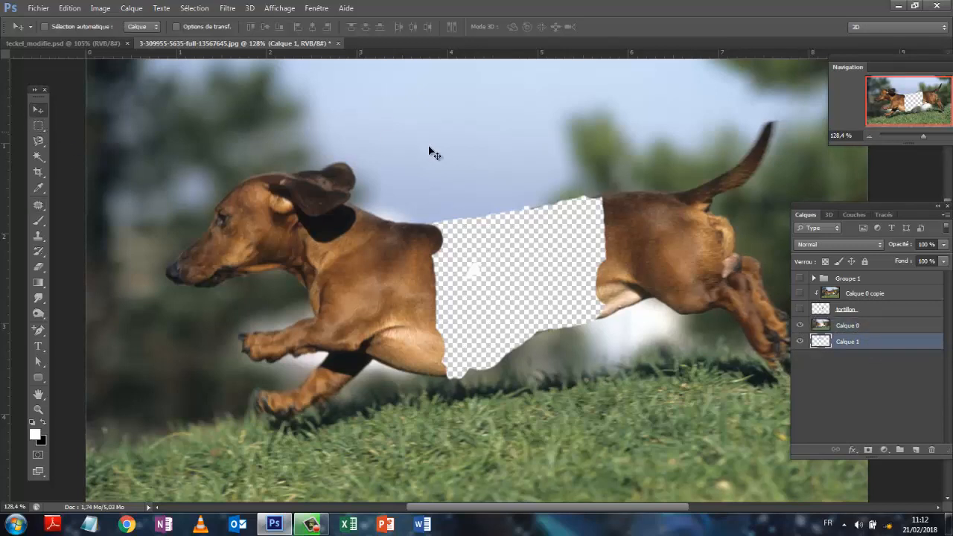
drag(464, 145, 481, 199)
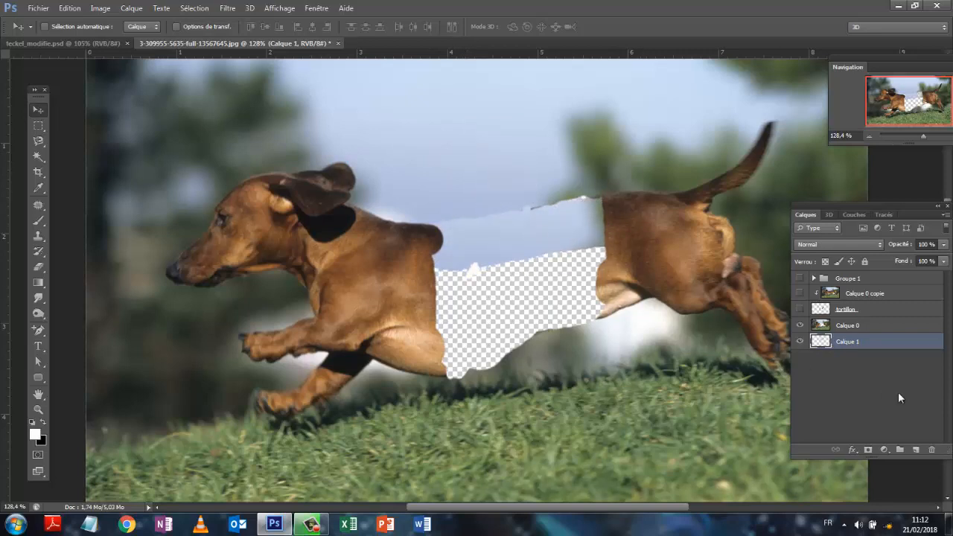
- Erase the stray white paint spot in the gap on Calque 0 using the Eraser at 100 % opacity
click(866, 329)
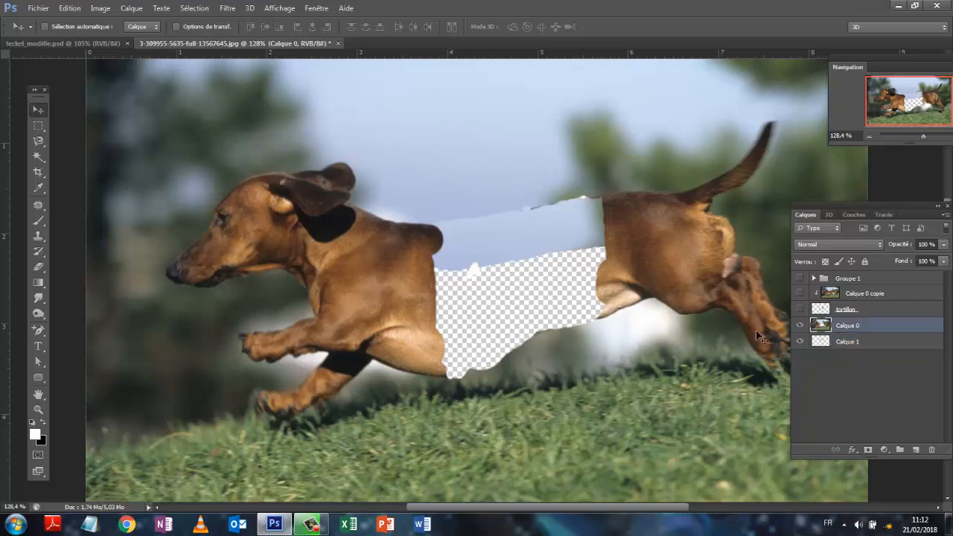
click(39, 267)
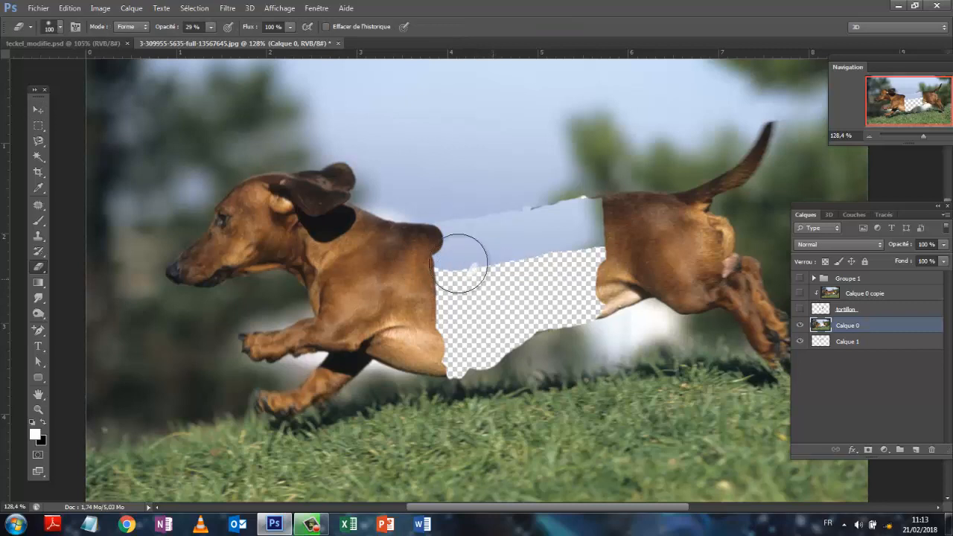
click(211, 27)
drag(209, 39, 262, 39)
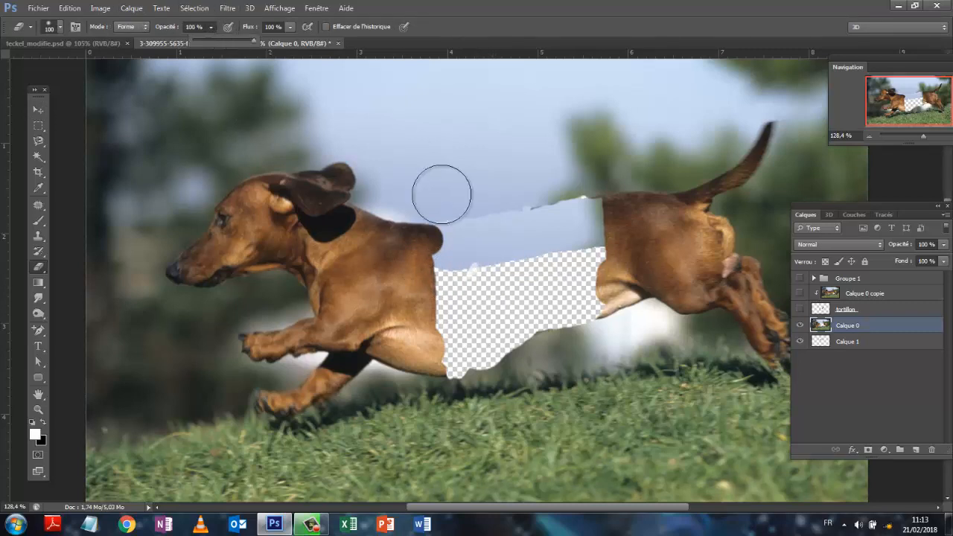
click(485, 279)
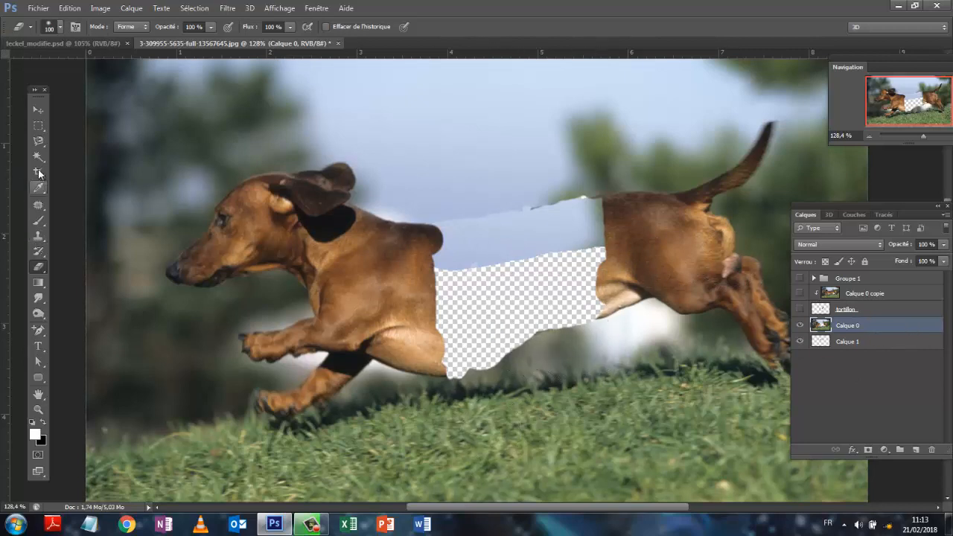
- Outline the background strip just below the belly gap on Calque 0 with the Patch tool and copy it to a new layer
click(39, 205)
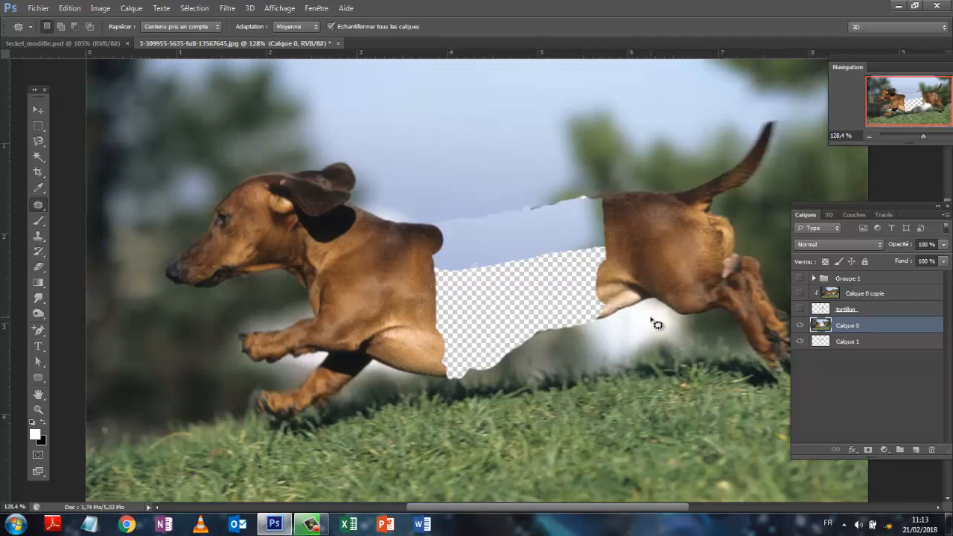
mouse_move(647, 313)
mouse_down()
mouse_move(649, 350)
mouse_move(625, 357)
mouse_move(540, 360)
mouse_move(471, 383)
mouse_move(458, 372)
mouse_move(518, 342)
mouse_move(646, 320)
mouse_up()
click(133, 8)
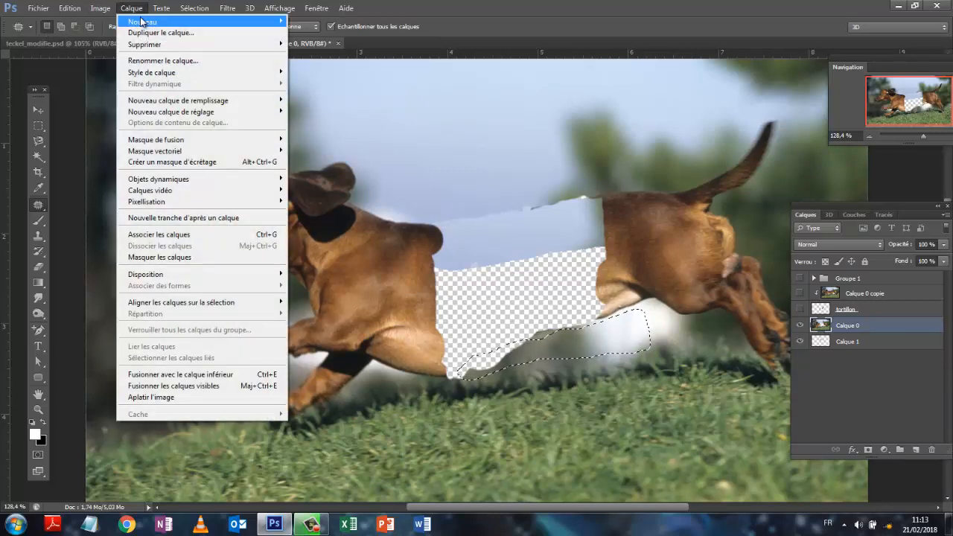
mouse_move(141, 22)
click(303, 73)
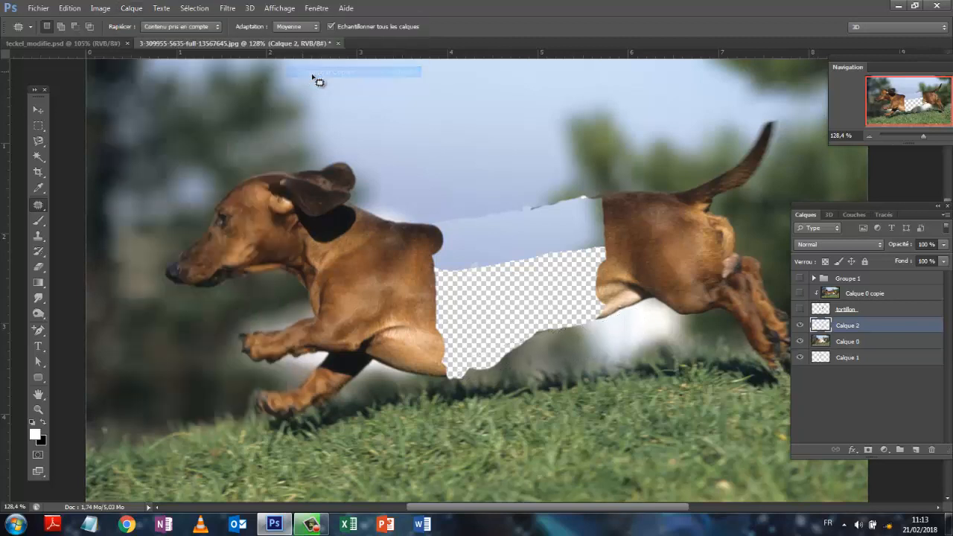
- Place Calque 2 beneath Calque 0, undo the stray selection, and move the background strip up into the gap's lower part
drag(857, 323, 861, 348)
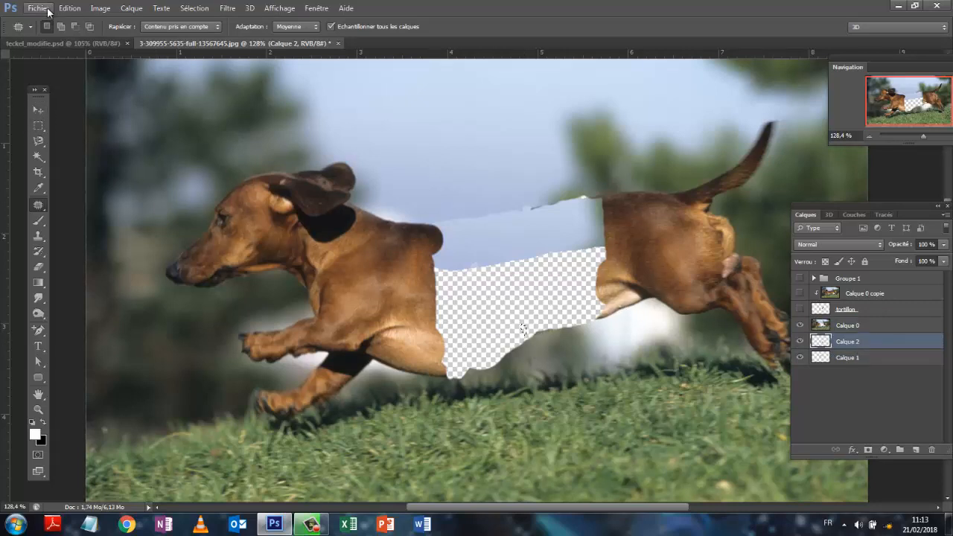
click(74, 11)
click(71, 22)
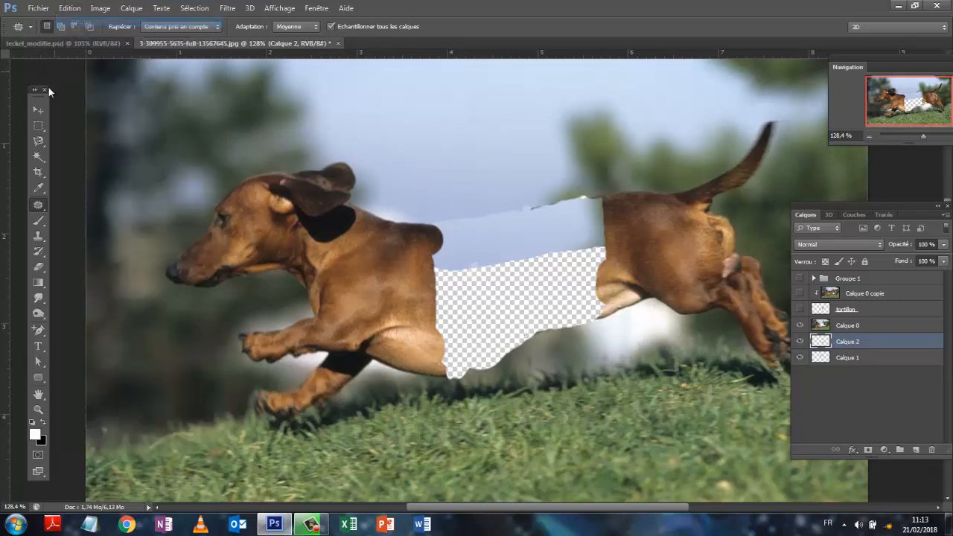
click(40, 113)
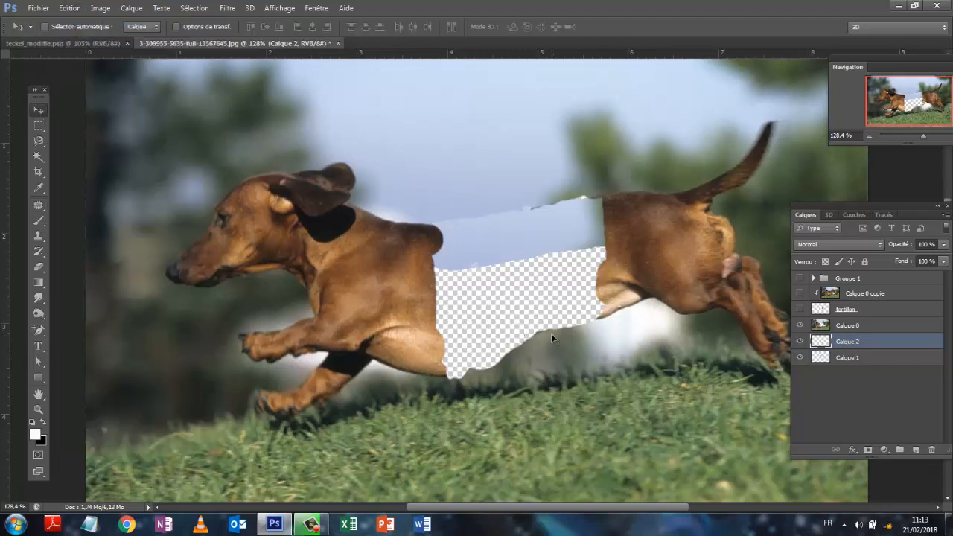
drag(551, 334, 541, 311)
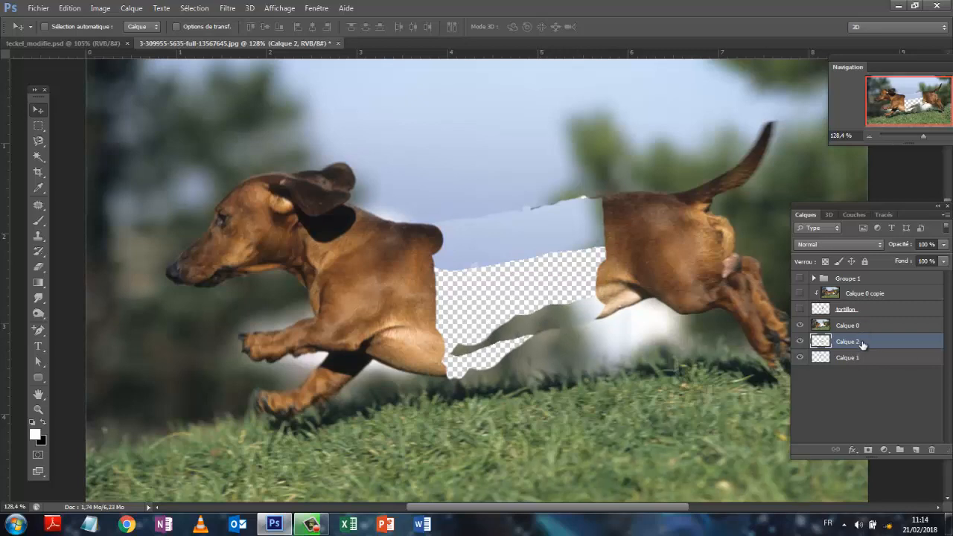
- Duplicate Calque 2 and shift the copy over the gap's lower edge behind the chest, and nudge Calque 1 slightly up
drag(862, 342, 918, 449)
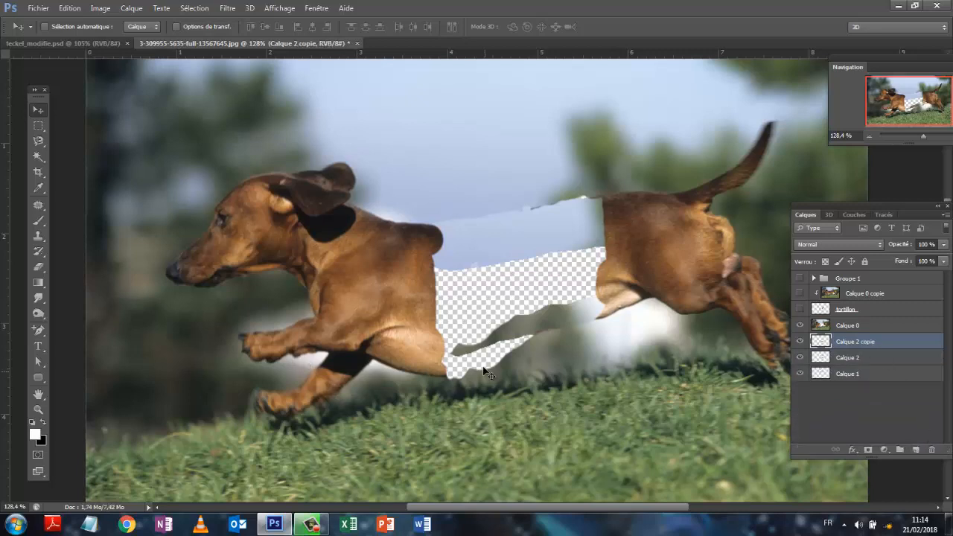
drag(511, 340, 428, 380)
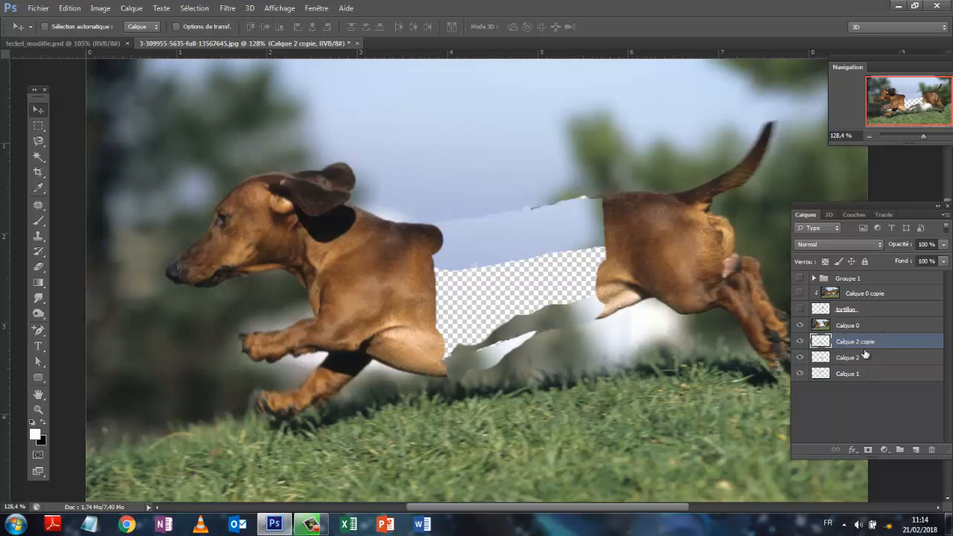
click(866, 376)
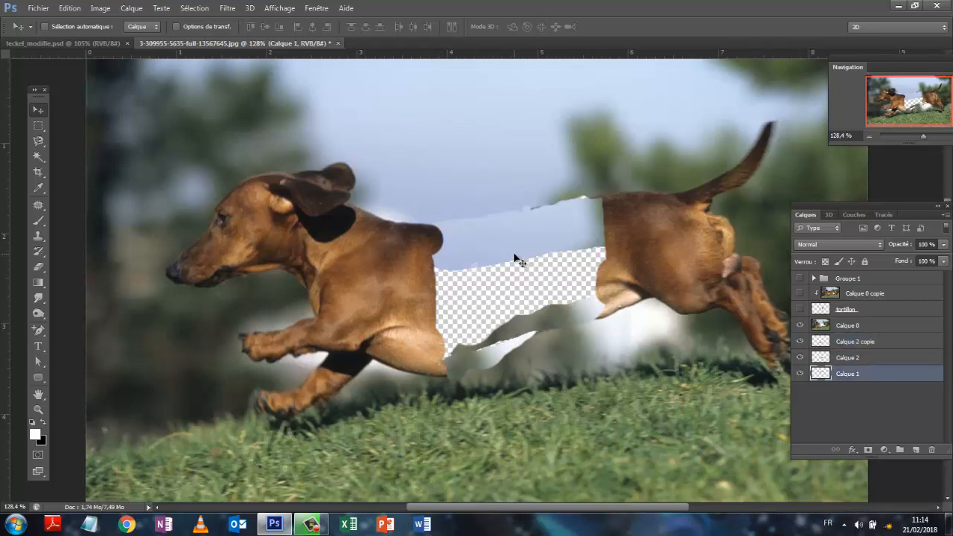
mouse_move(515, 258)
mouse_down()
mouse_move(514, 269)
mouse_move(514, 255)
mouse_up()
- Duplicate Calque 1, move the copy down into the middle of the gap, and scale it to 104.15 % width and 132.35 % height
drag(834, 371, 920, 448)
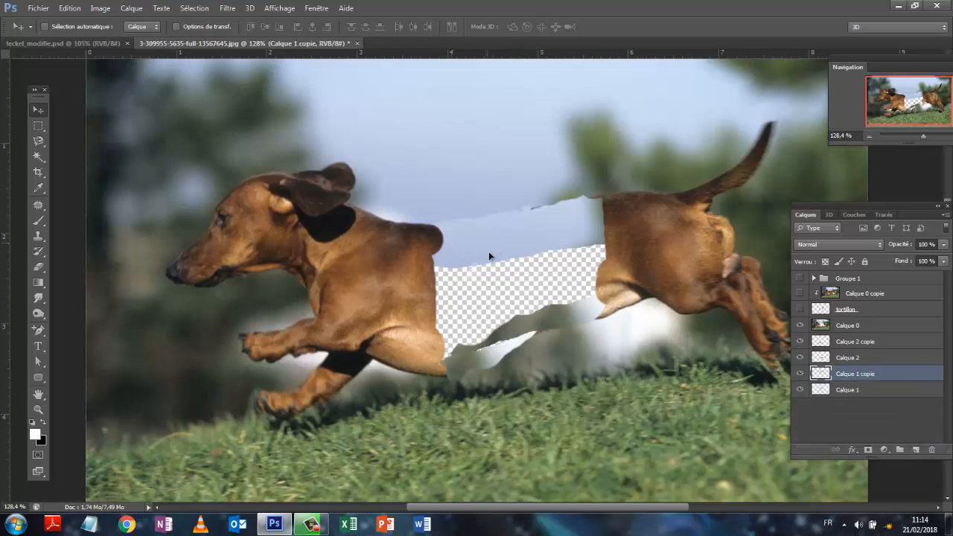
drag(491, 255, 493, 313)
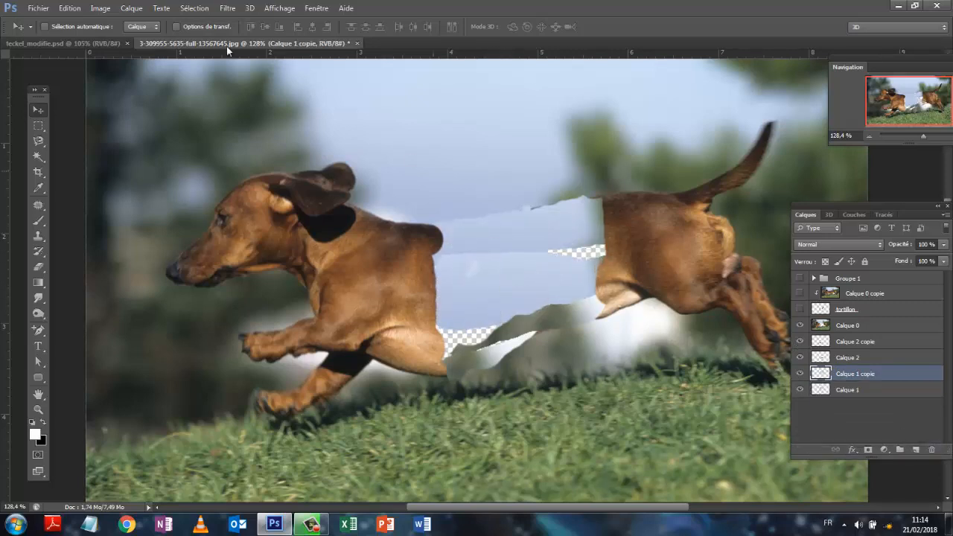
click(70, 8)
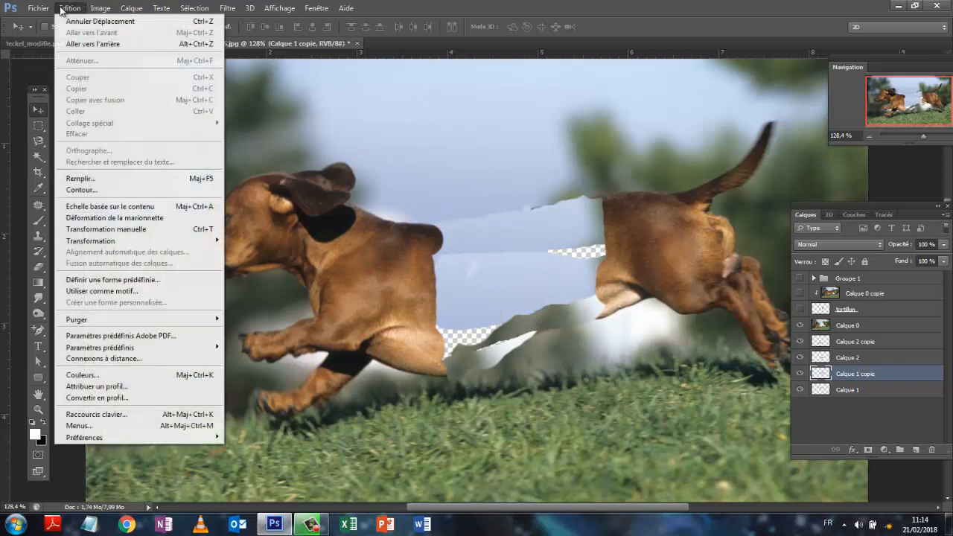
click(106, 229)
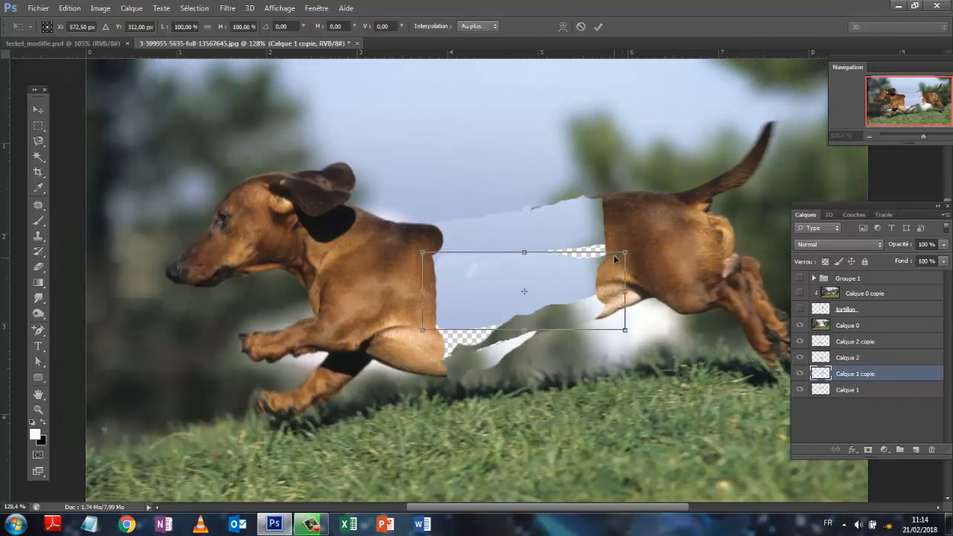
drag(624, 253, 633, 227)
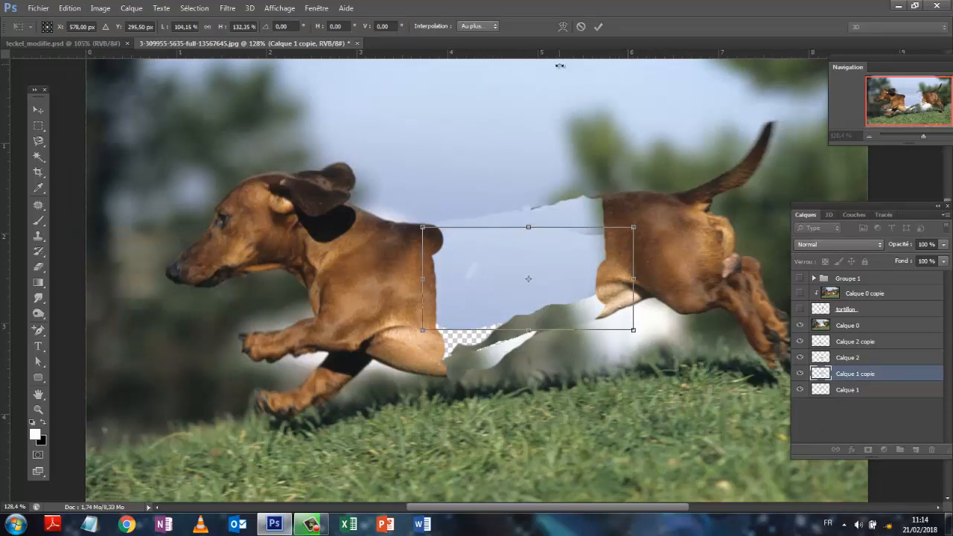
click(597, 27)
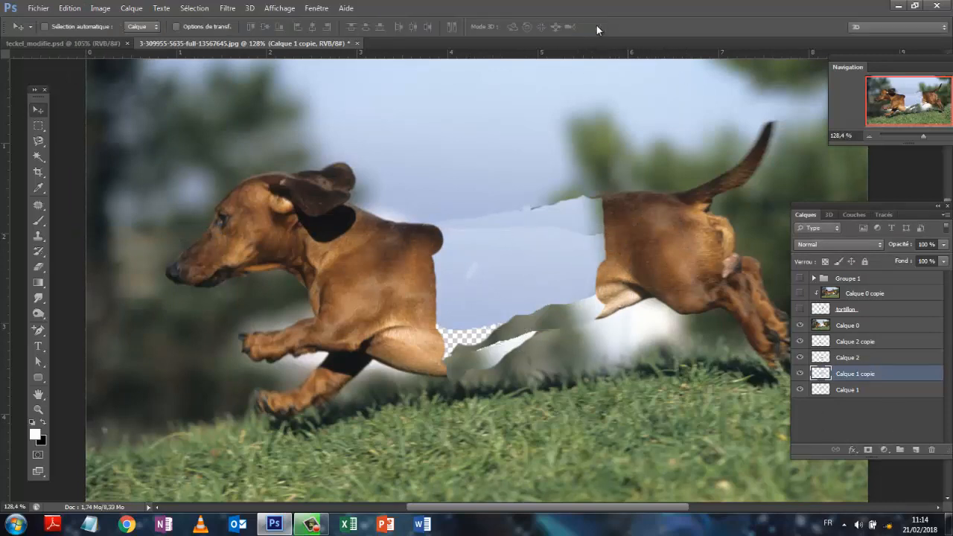
- Merge Calque 2 and Calque 2 copie into a single layer
click(860, 357)
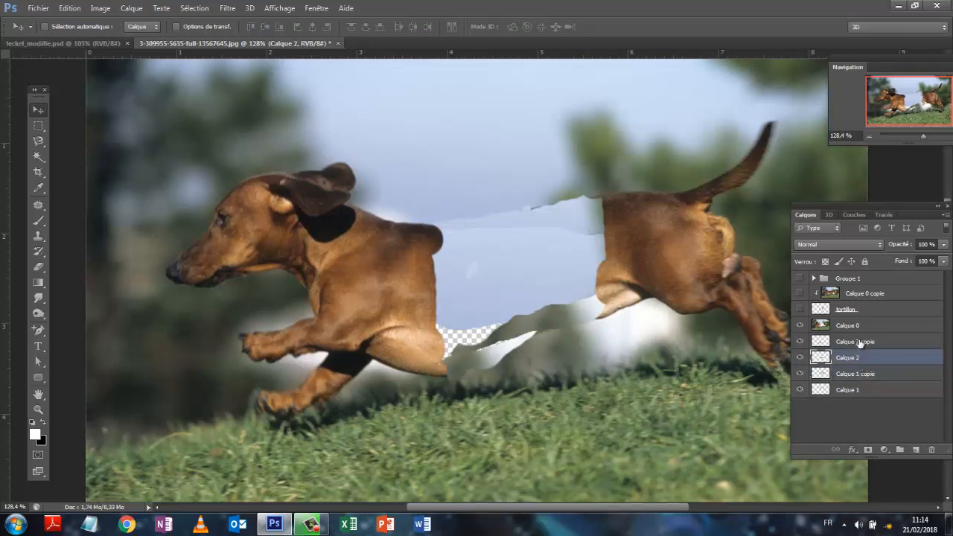
shift+click(860, 342)
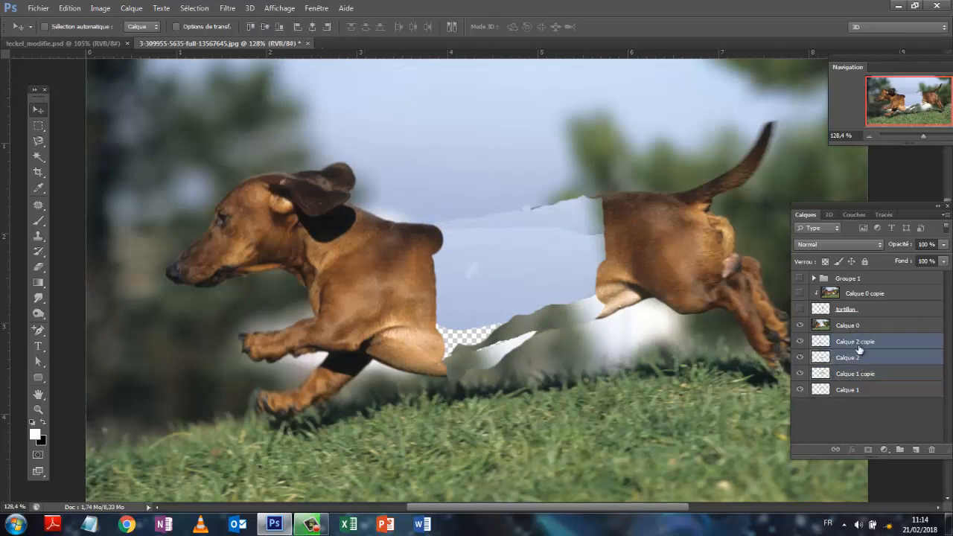
right_click(860, 343)
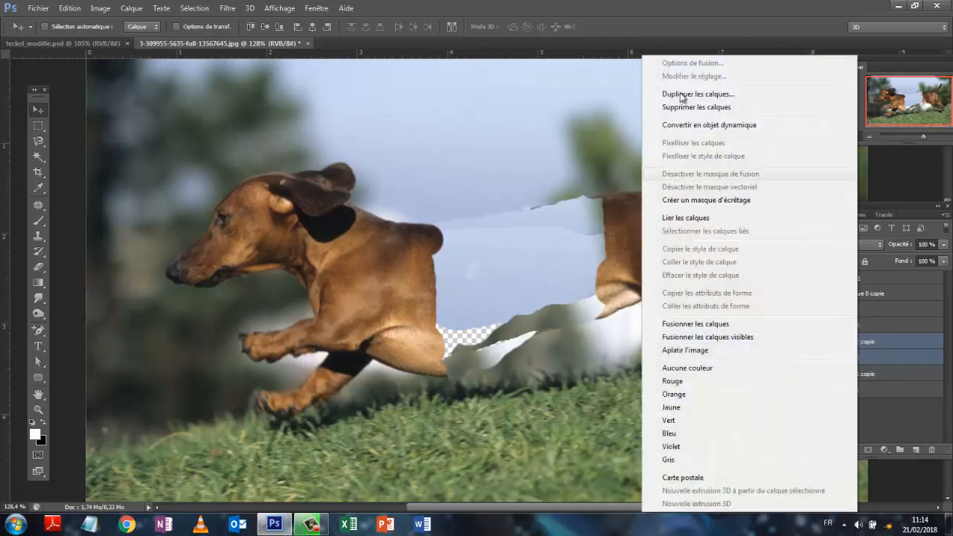
click(694, 323)
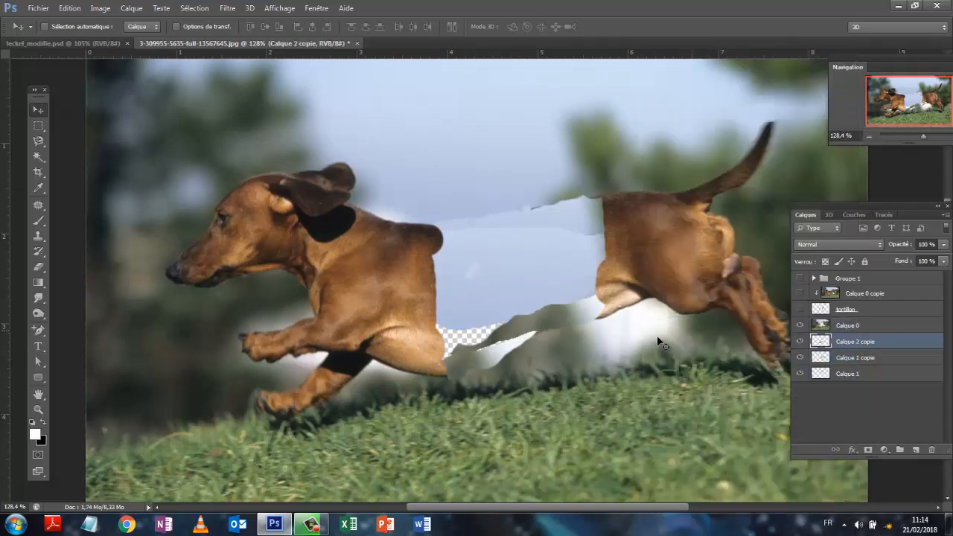
- Scale the merged Calque 2 copie strip with a free transform to 105.48 % width and 136.77 % height
click(70, 8)
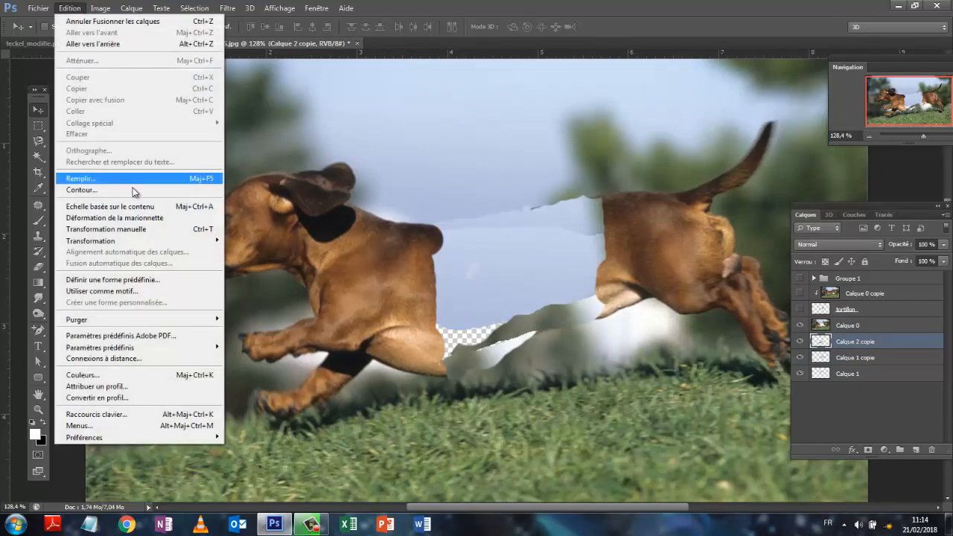
click(131, 230)
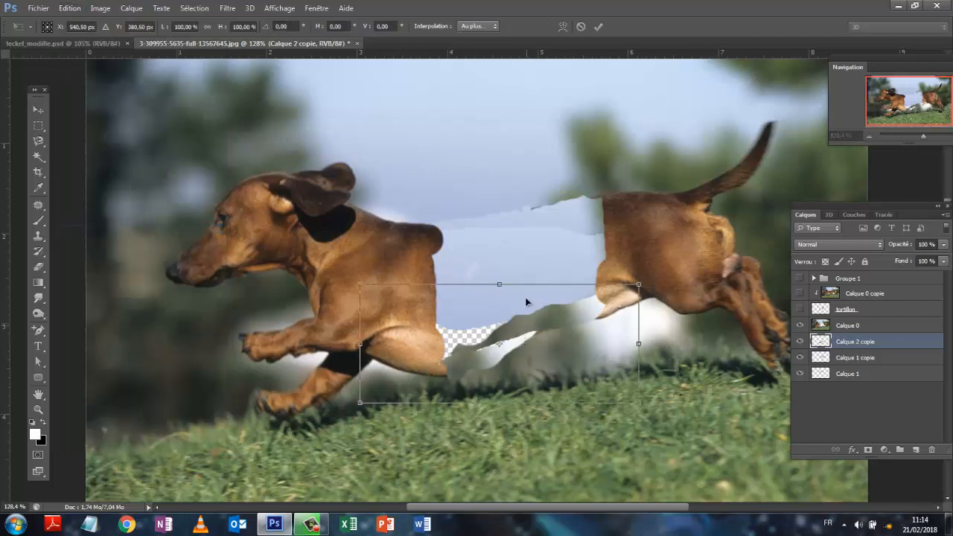
drag(500, 280, 474, 240)
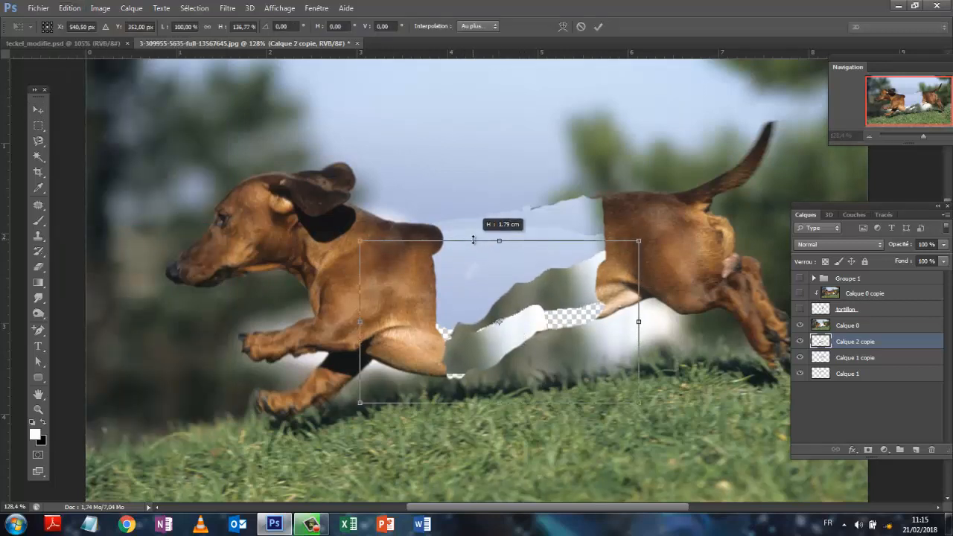
drag(638, 323, 654, 323)
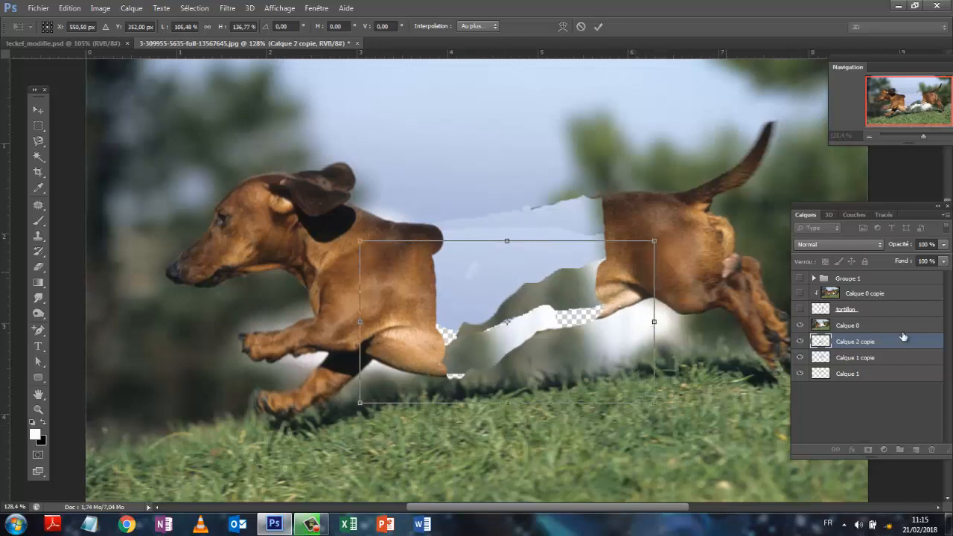
click(598, 26)
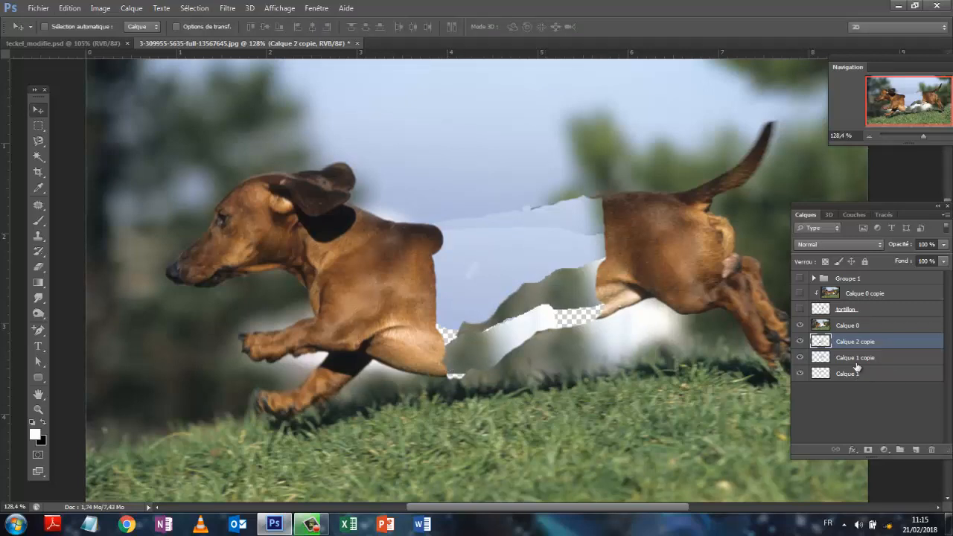
- Outline a small background area just below the remaining gap on Calque 0 with the Patch tool and put it on a new layer
click(881, 402)
click(847, 328)
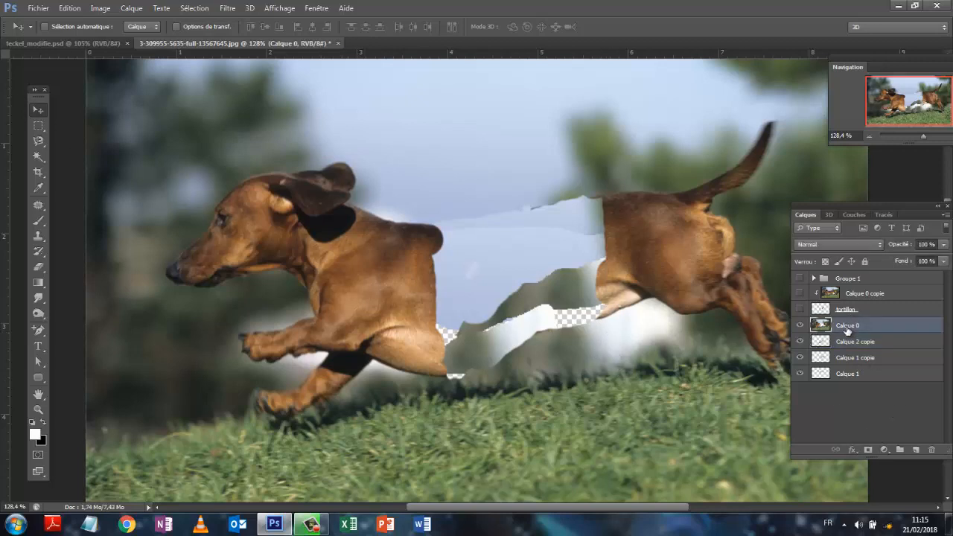
click(38, 205)
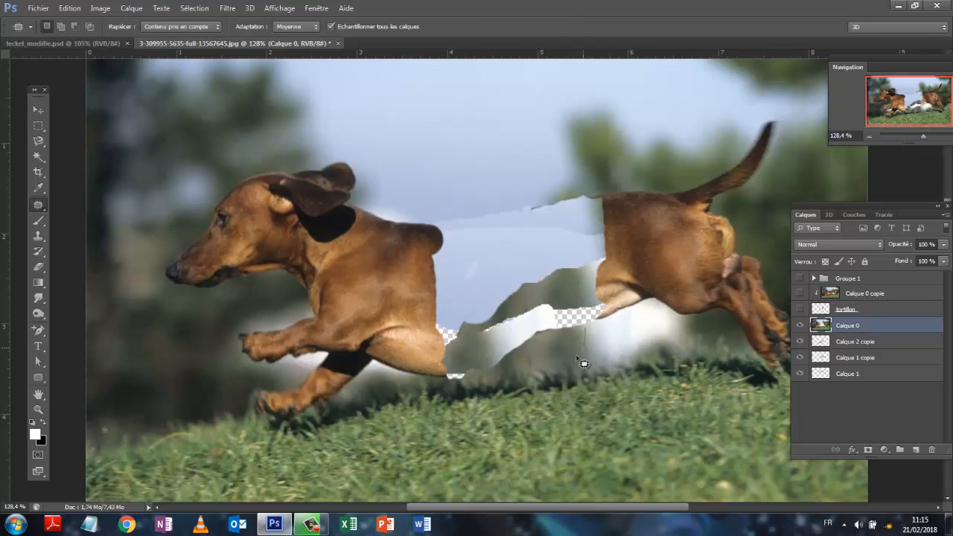
mouse_move(583, 359)
mouse_down()
mouse_move(507, 370)
mouse_move(496, 355)
mouse_move(507, 339)
mouse_move(592, 339)
mouse_up()
click(131, 9)
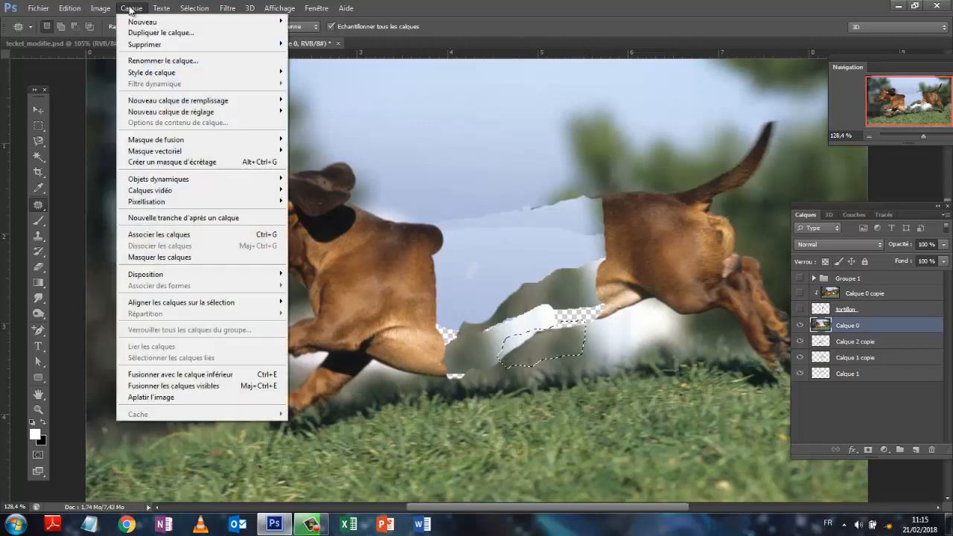
mouse_move(186, 22)
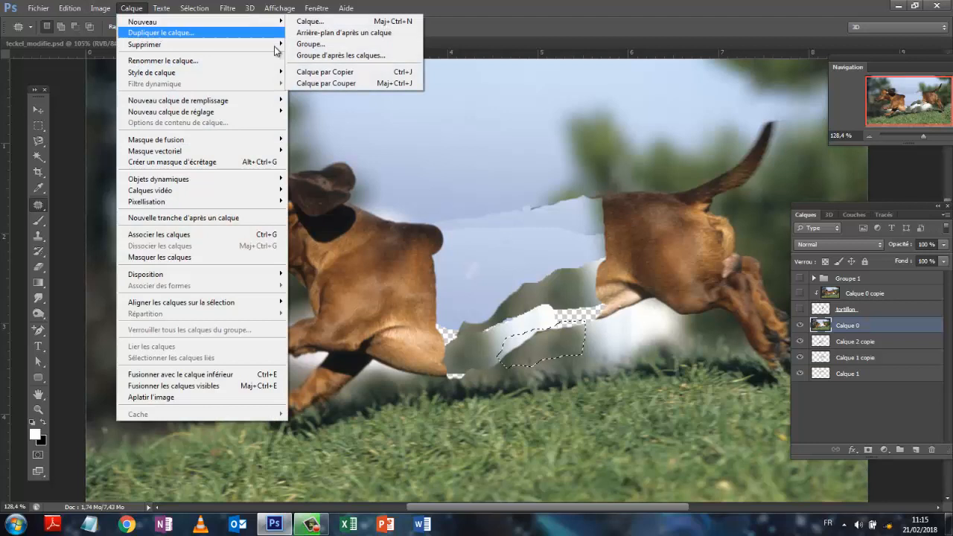
click(321, 84)
- Place the new Calque 2 beneath Calque 0 and move its patch up over the transparent hole beside the hind belly
drag(858, 328, 864, 358)
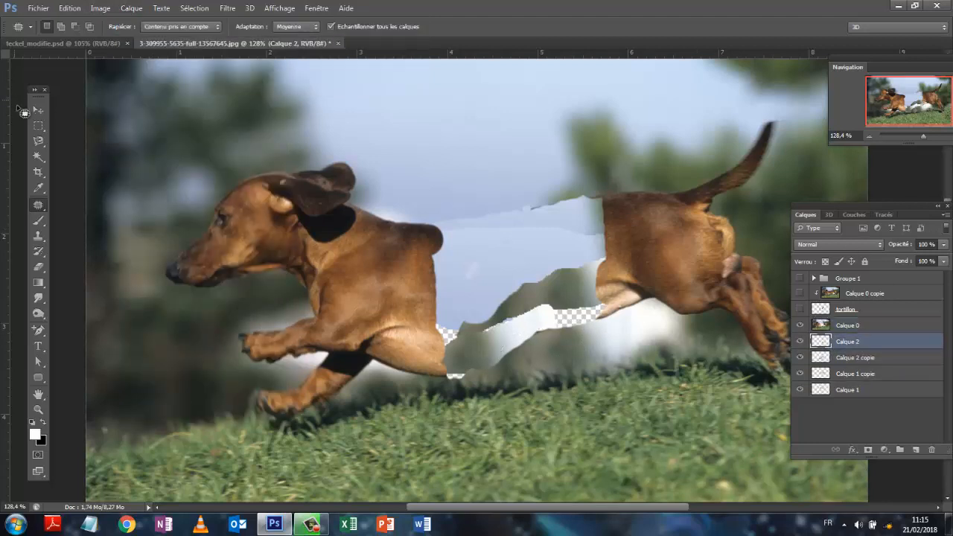
click(39, 111)
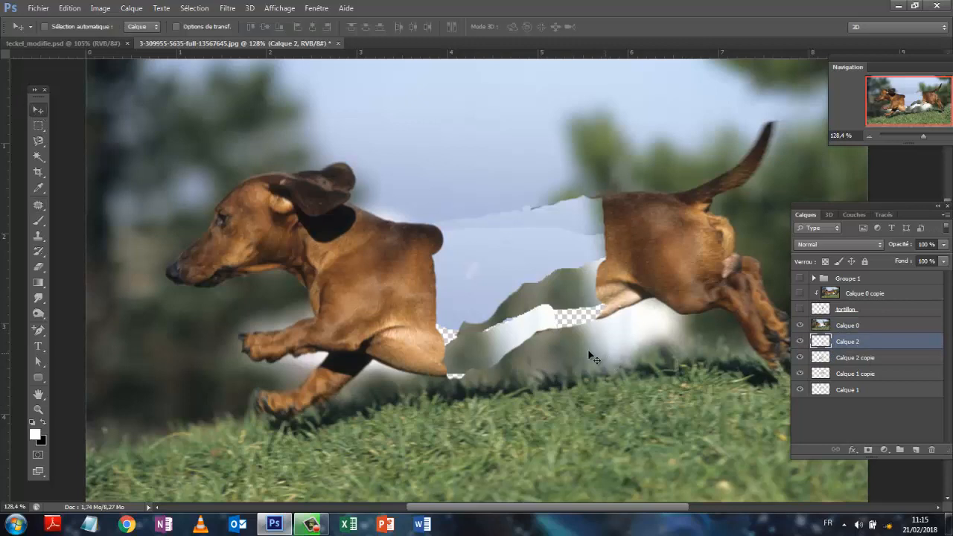
drag(491, 340, 521, 319)
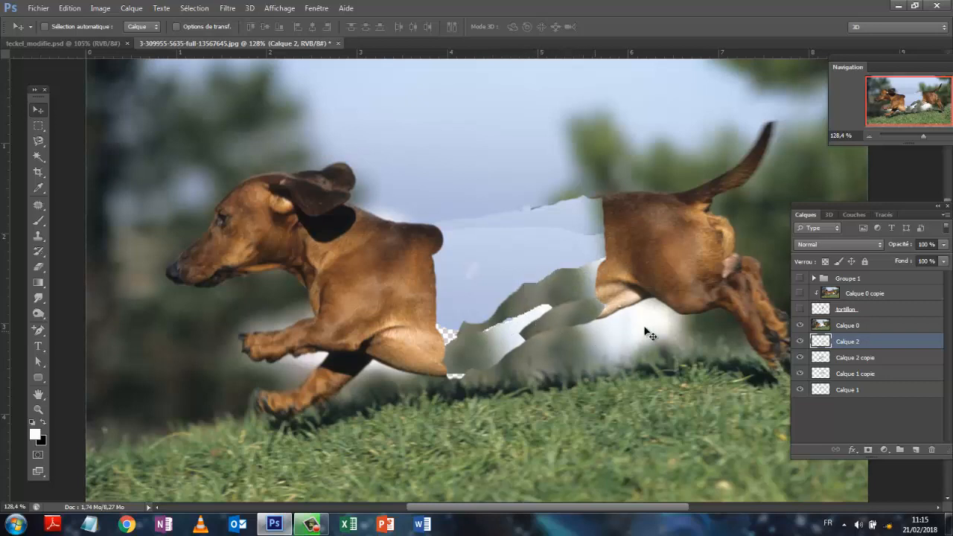
- Merge Calque 2, Calque 2 copie, Calque 1 copie and Calque 1 into one layer
shift+click(866, 390)
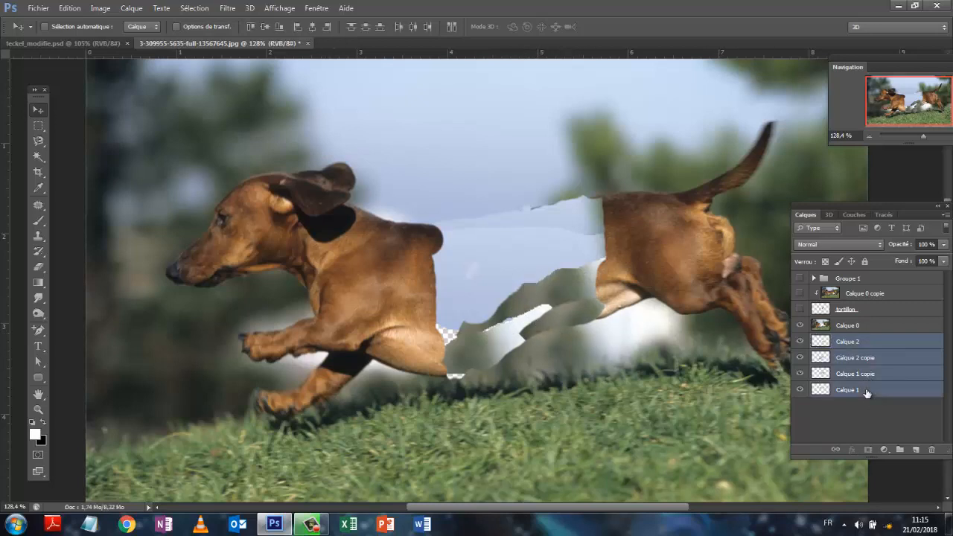
right_click(866, 341)
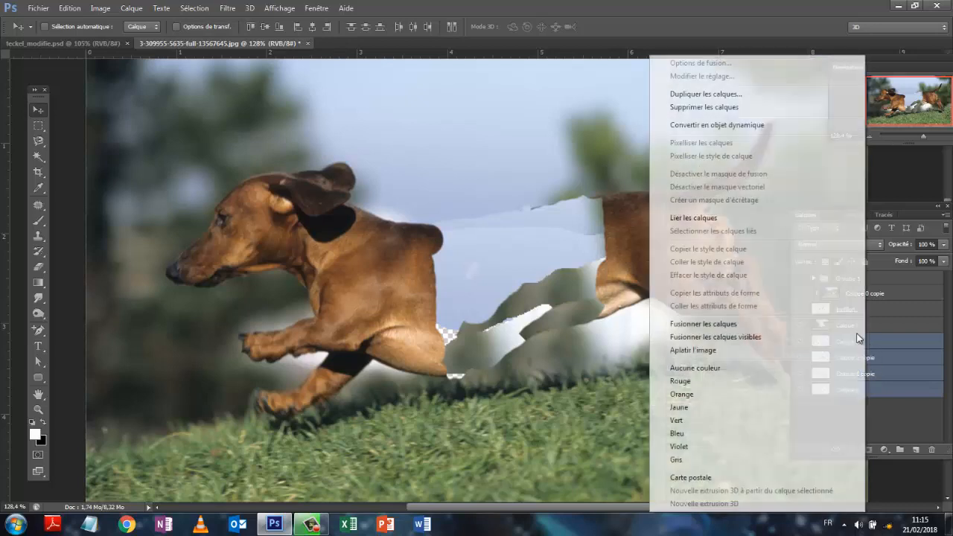
click(707, 323)
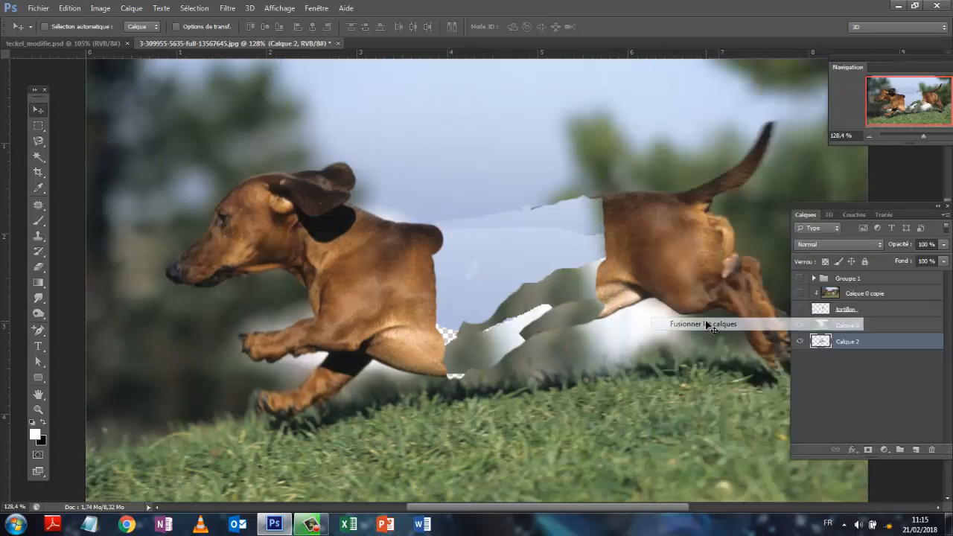
- Set the Smudge tool to 40 px and blend the white and green patches in the gap's lower part, covering the transparent spots
click(38, 298)
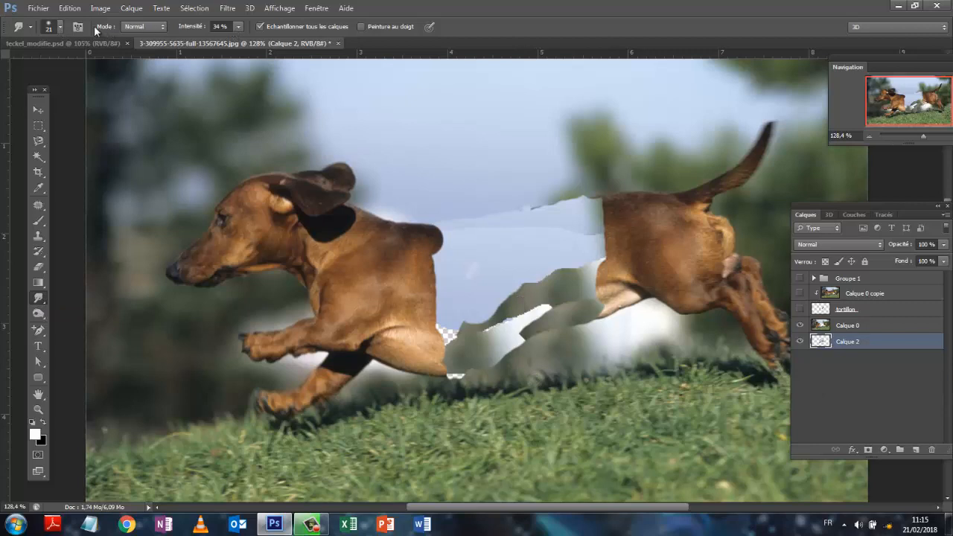
click(61, 27)
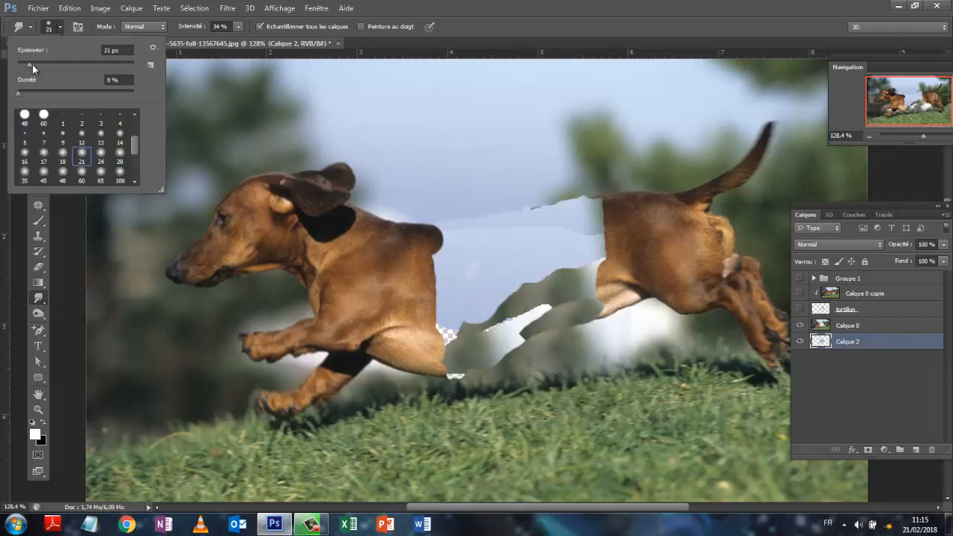
drag(38, 65, 45, 66)
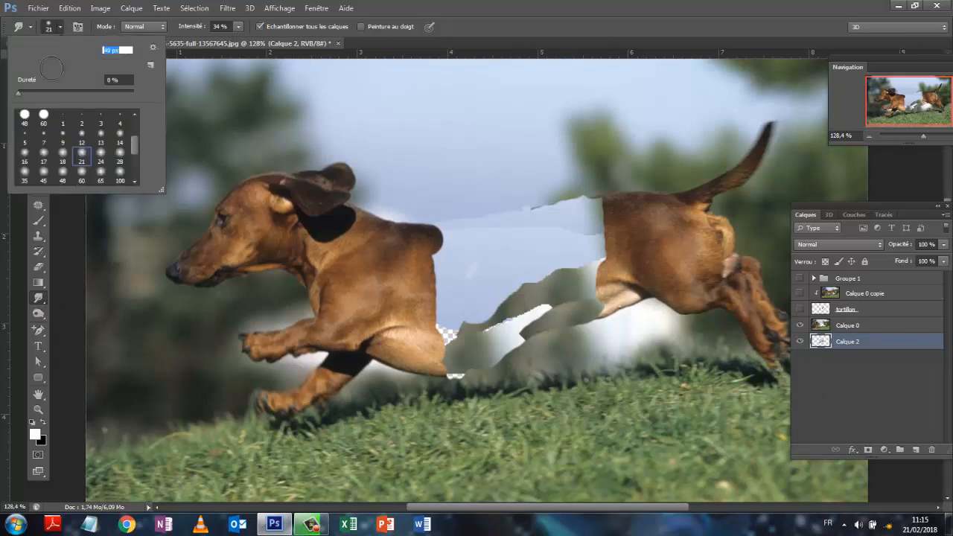
click(550, 282)
mouse_move(574, 273)
mouse_down()
mouse_move(593, 293)
mouse_move(586, 277)
mouse_move(577, 330)
mouse_move(563, 335)
mouse_move(557, 324)
mouse_move(553, 341)
mouse_move(539, 307)
mouse_move(522, 298)
mouse_move(535, 325)
mouse_move(511, 321)
mouse_move(503, 337)
mouse_move(454, 305)
mouse_move(445, 369)
mouse_move(455, 386)
mouse_move(498, 348)
mouse_move(507, 361)
mouse_move(515, 314)
mouse_move(527, 349)
mouse_move(545, 366)
mouse_move(543, 334)
mouse_move(586, 324)
mouse_move(561, 320)
mouse_move(546, 332)
mouse_move(537, 324)
mouse_move(531, 341)
mouse_move(507, 310)
mouse_move(527, 302)
mouse_move(542, 328)
mouse_move(529, 344)
mouse_move(479, 338)
mouse_move(490, 366)
mouse_up()
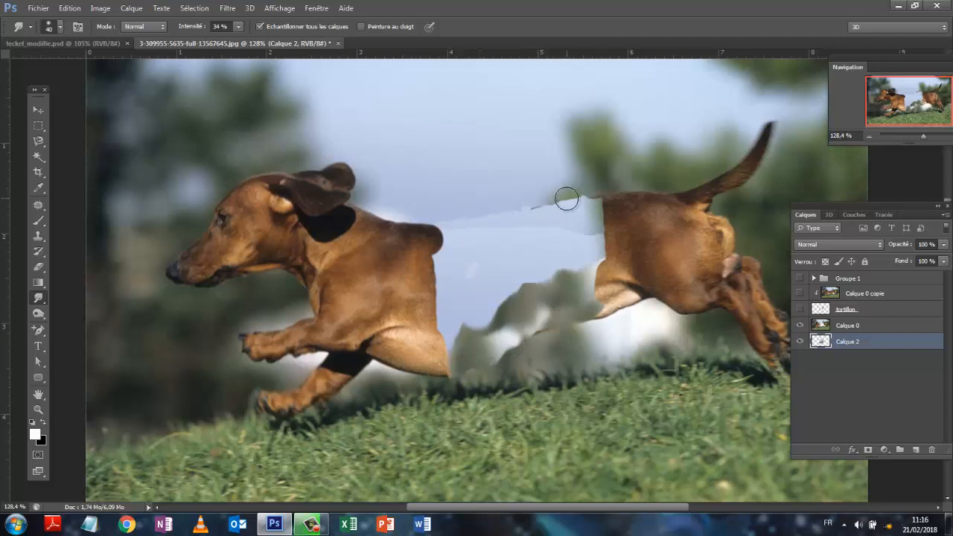
- Smudge the seams between the sky patches in the gap, the pale spot and the area beside the hindquarters
mouse_move(559, 202)
mouse_down()
mouse_move(561, 224)
mouse_move(519, 209)
mouse_up()
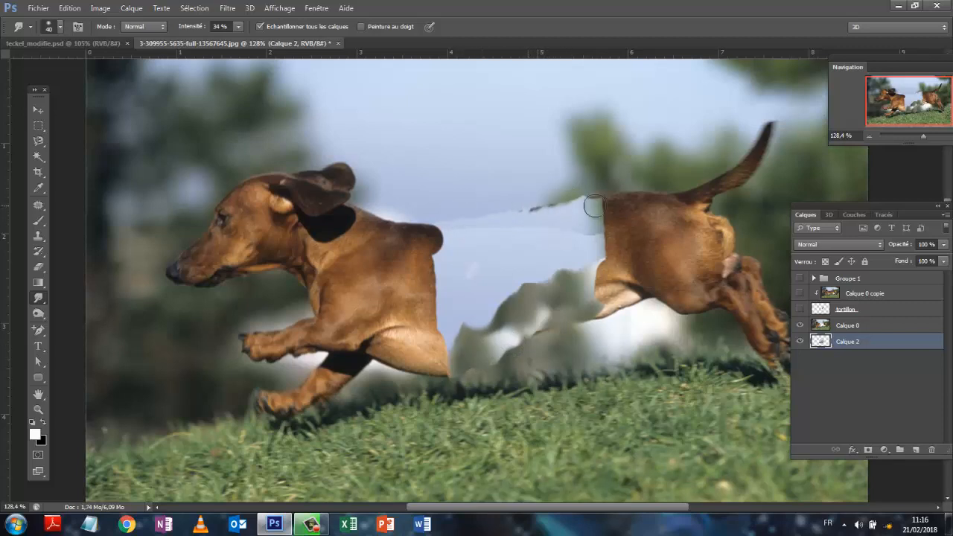
drag(594, 206, 594, 217)
drag(473, 225, 462, 225)
drag(481, 231, 484, 225)
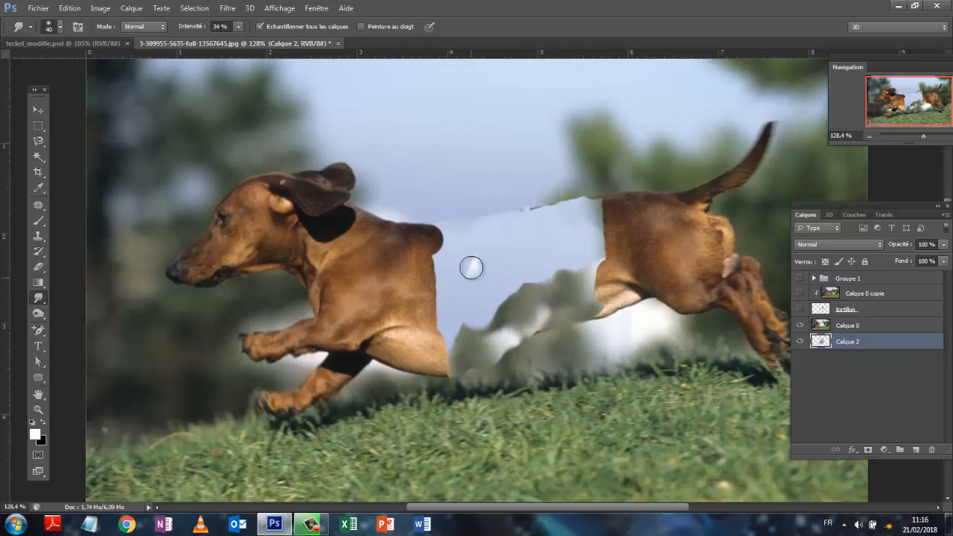
mouse_move(472, 269)
mouse_down()
mouse_move(474, 260)
mouse_move(474, 281)
mouse_move(461, 274)
mouse_up()
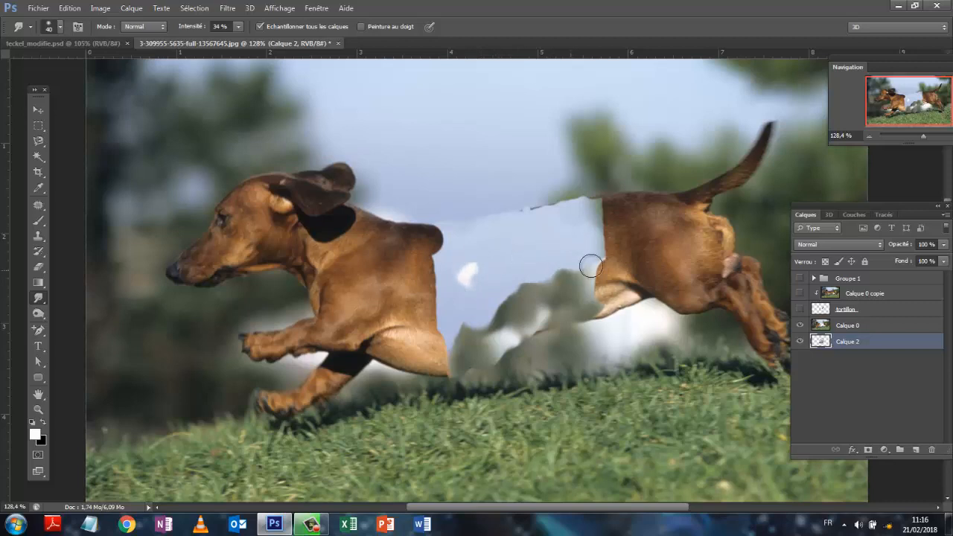
drag(587, 257, 580, 281)
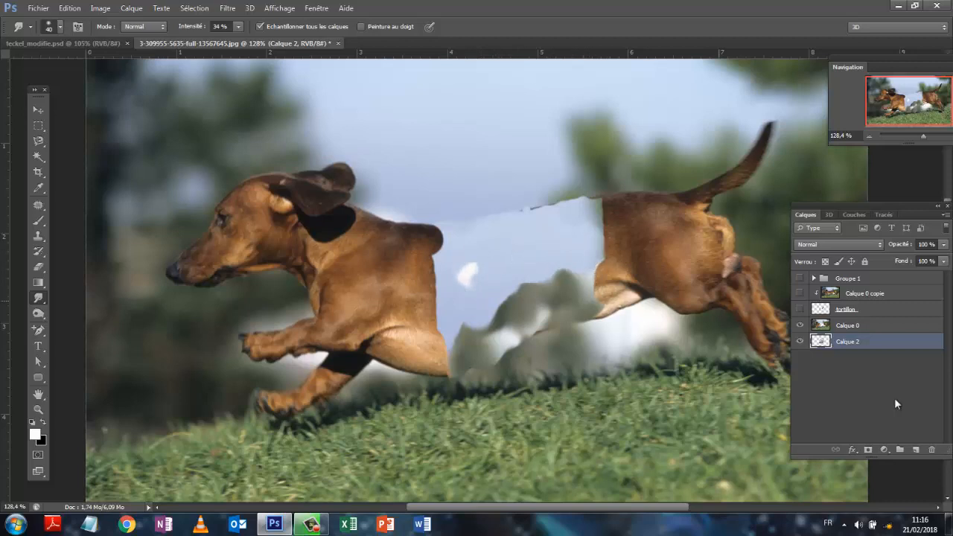
- Show the tortillon layer, Calque 0 copie and Groupe 1 again
click(799, 309)
click(798, 292)
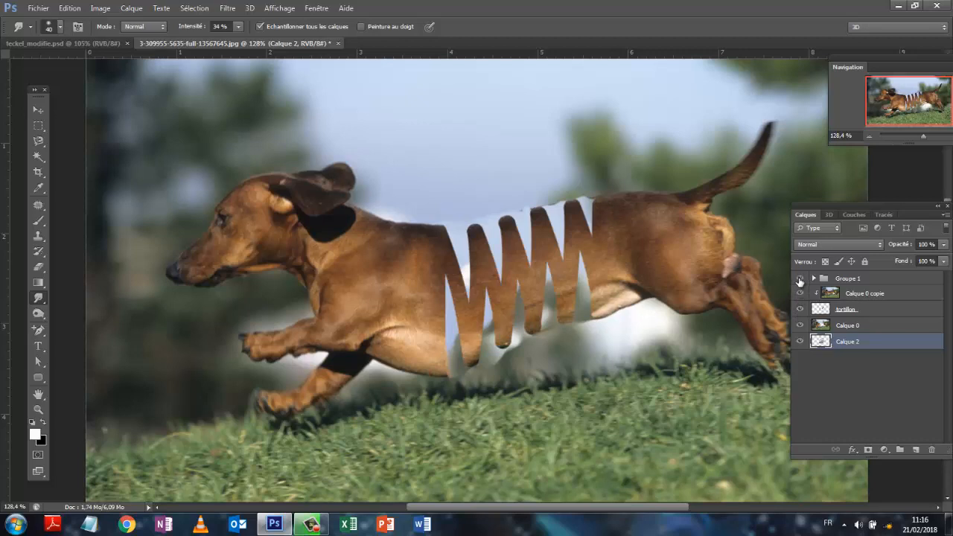
click(799, 279)
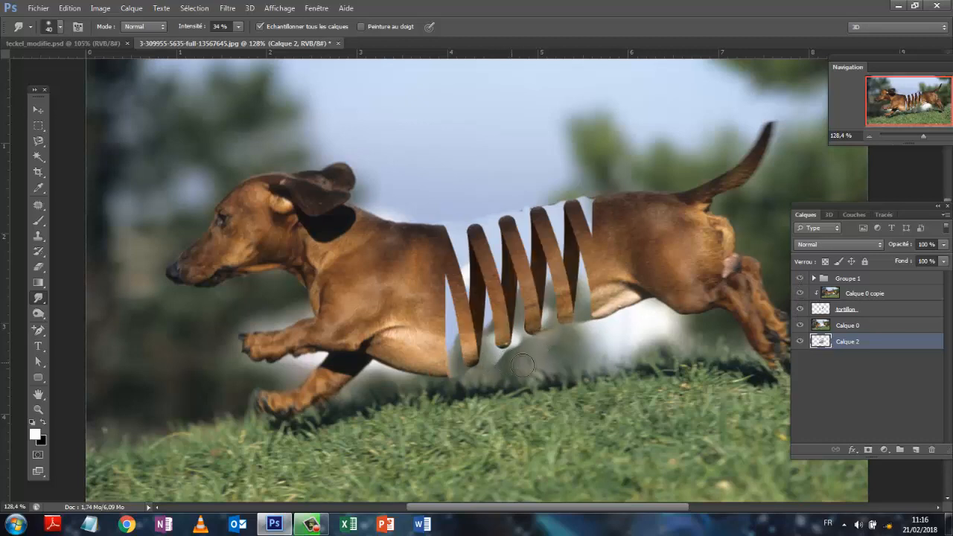
- Merge Calque 0 with Calque 2 beneath it
click(857, 327)
right_click(857, 327)
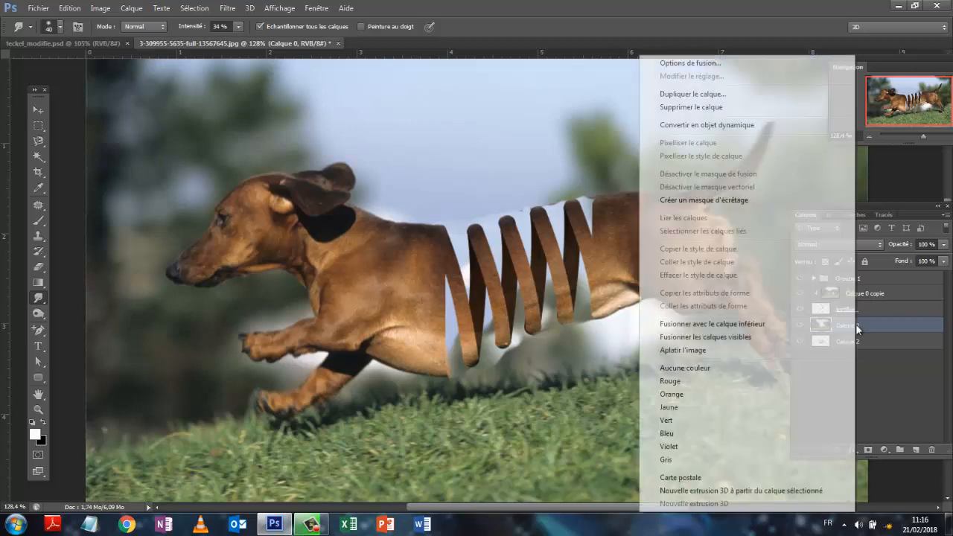
click(703, 324)
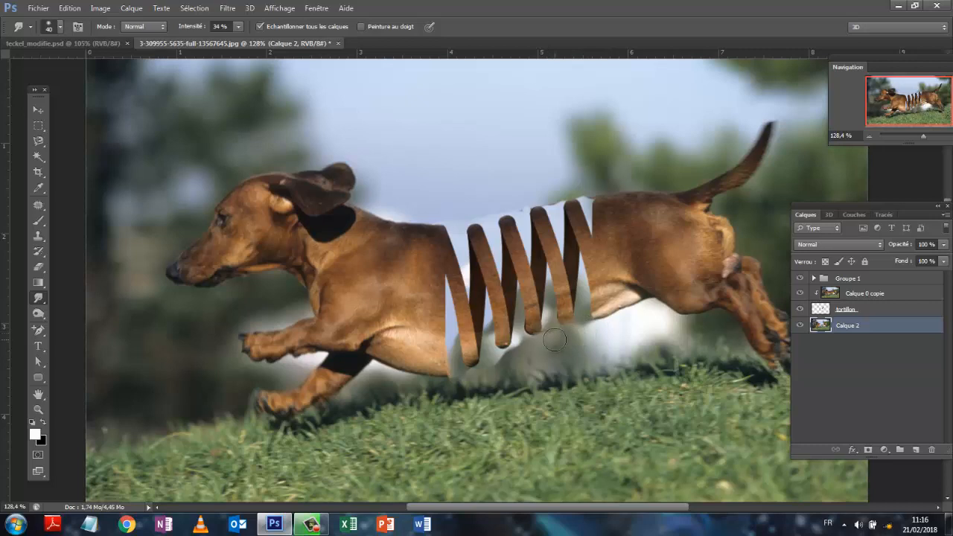
- Smudge the background edges around the coils, blending the patch borders below the belly and the white seam along the back
mouse_move(530, 344)
mouse_down()
mouse_move(506, 359)
mouse_move(523, 345)
mouse_up()
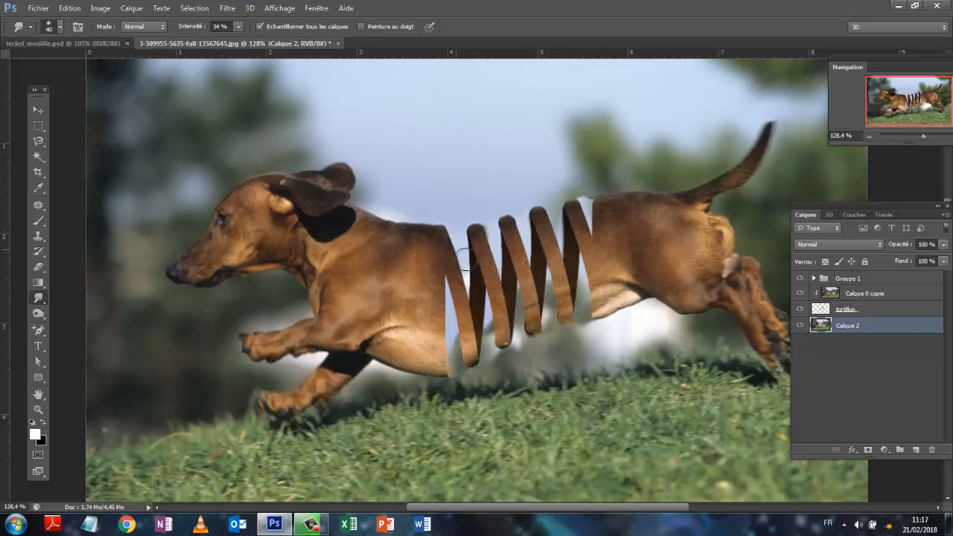
mouse_move(584, 188)
mouse_down()
mouse_move(585, 223)
mouse_move(588, 200)
mouse_up()
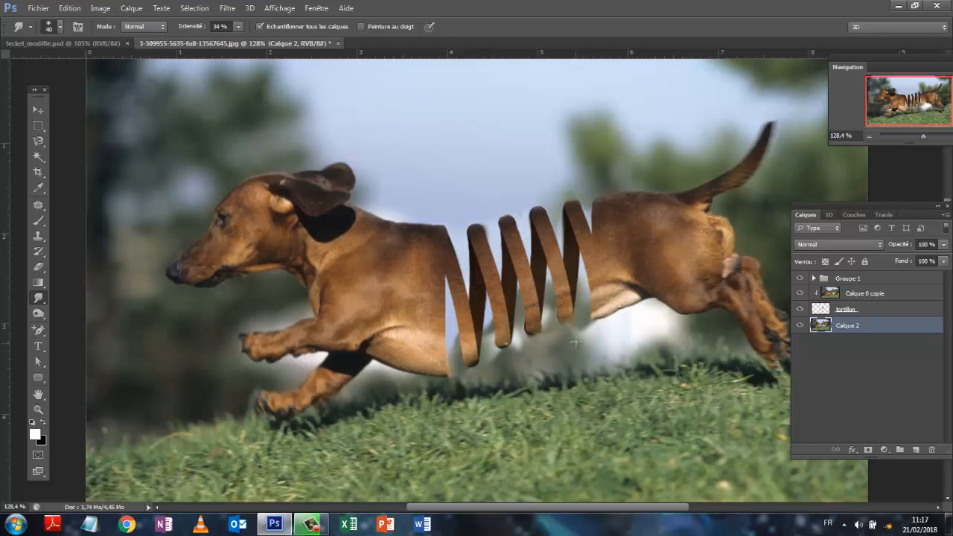
- Try smudging the background just below the coils and undo that smudge
drag(607, 334, 498, 337)
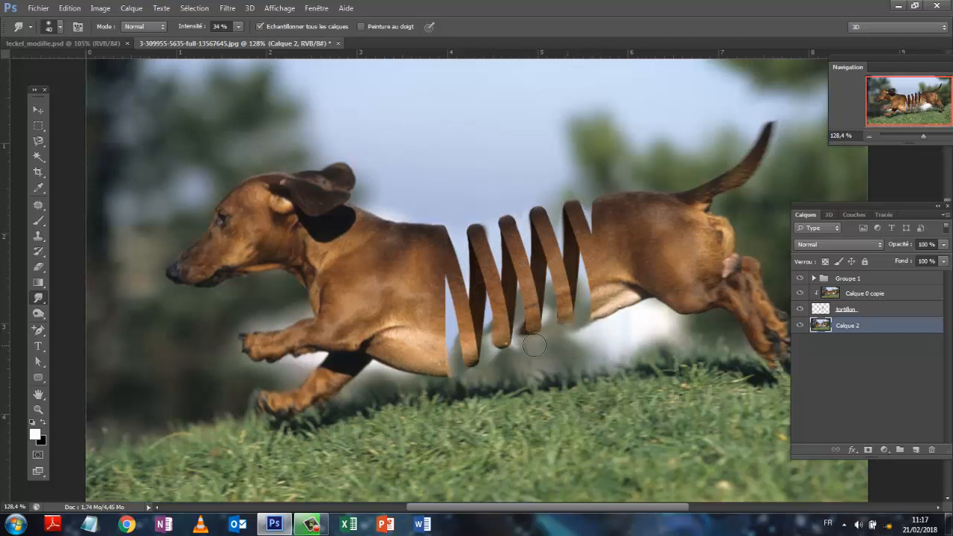
click(75, 9)
click(85, 22)
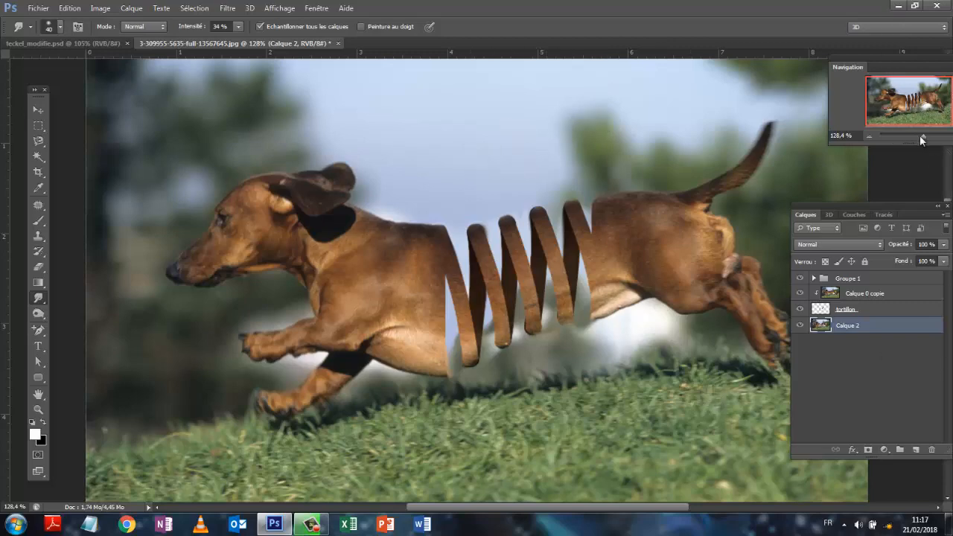
- Reduce the Smudge brush to 15 px and blend the background close around the lower ends of the coils
drag(922, 140, 927, 140)
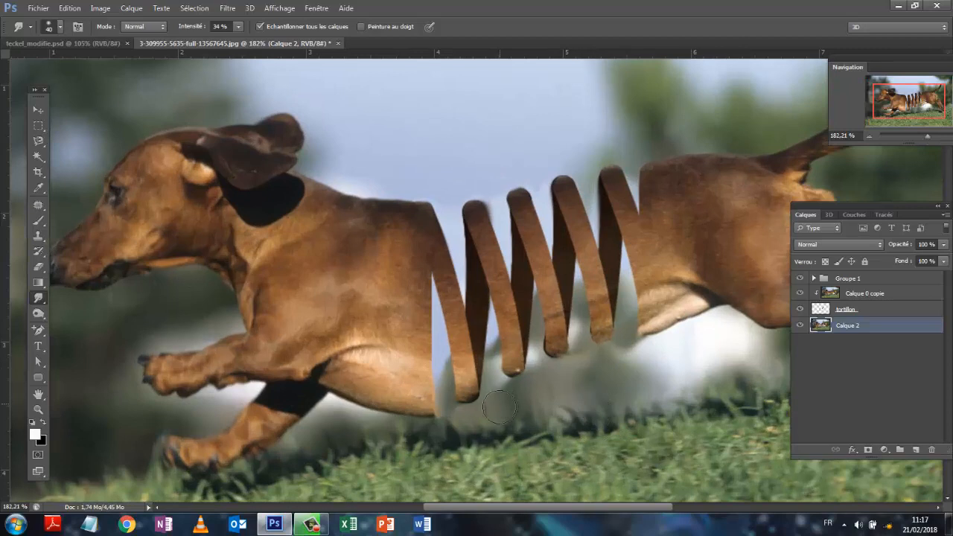
click(61, 27)
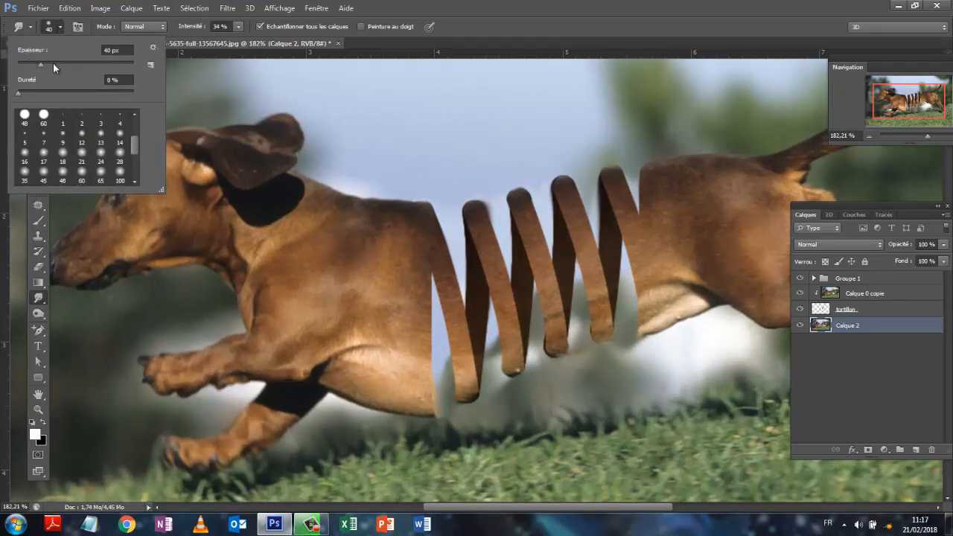
drag(43, 65, 26, 65)
click(497, 365)
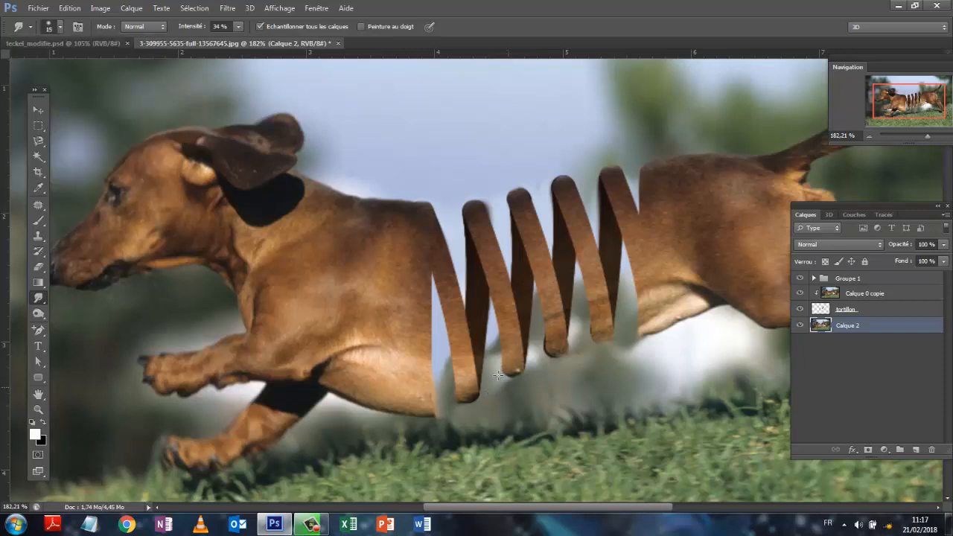
mouse_move(502, 383)
mouse_down()
mouse_move(496, 352)
mouse_move(495, 370)
mouse_move(494, 355)
mouse_move(536, 348)
mouse_move(533, 368)
mouse_move(536, 332)
mouse_move(575, 352)
mouse_move(582, 338)
mouse_move(629, 359)
mouse_up()
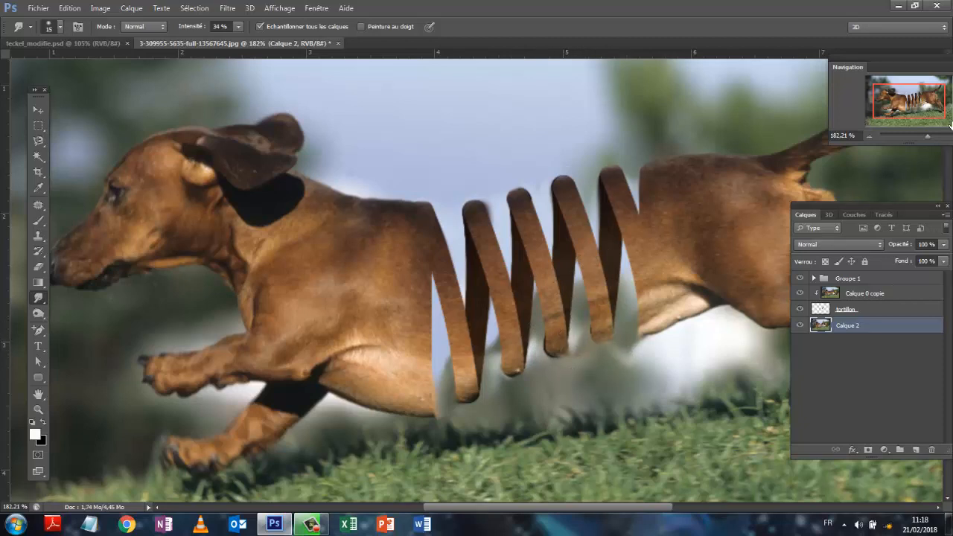
mouse_move(927, 140)
mouse_down()
mouse_move(909, 137)
mouse_move(919, 138)
mouse_up()
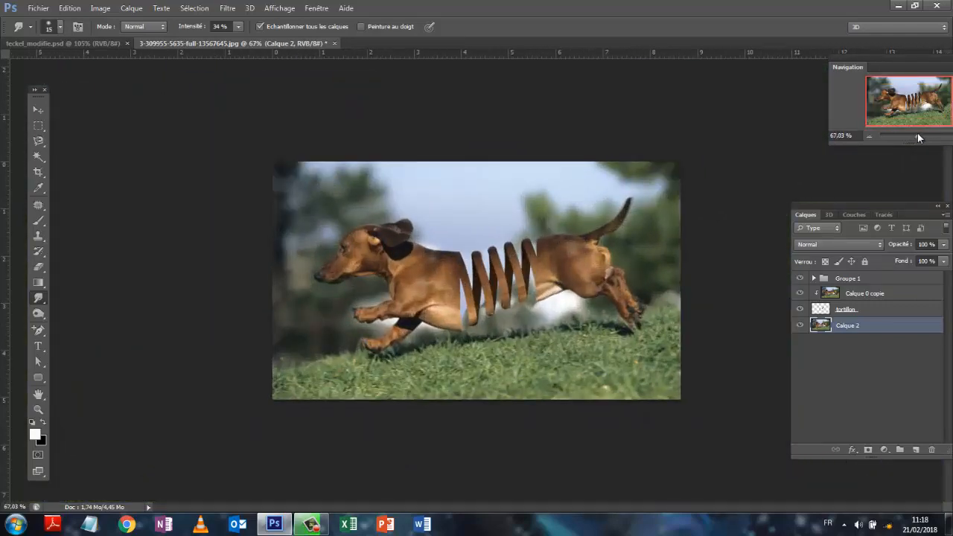